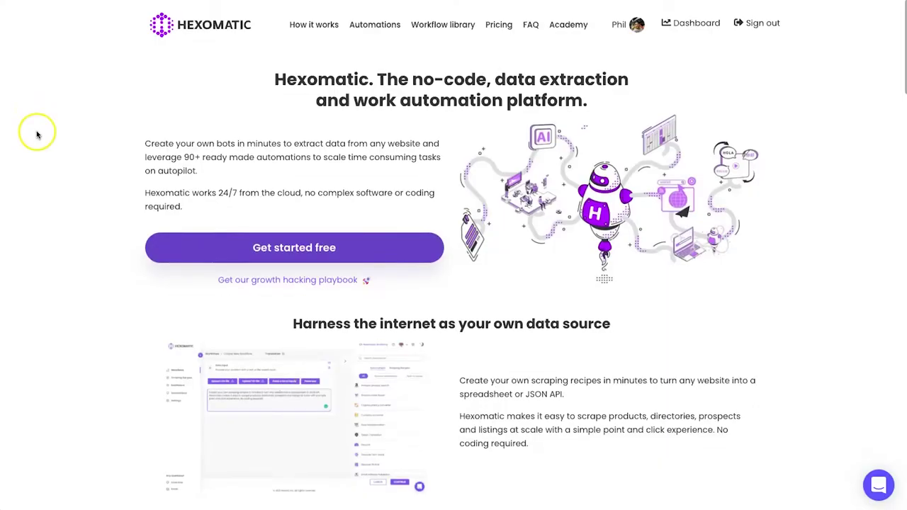
Step: Open the Use cases page within the How it works section of the Hexomatic site
{"action": "scroll", "coordinate": [33, 134], "scroll_direction": "down", "scroll_amount": 3}
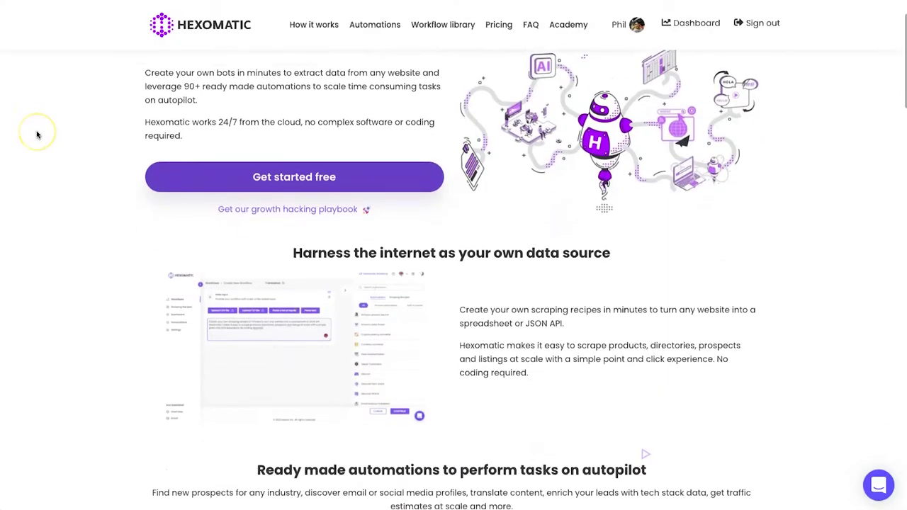
{"action": "scroll", "coordinate": [37, 135], "scroll_direction": "down", "scroll_amount": 3}
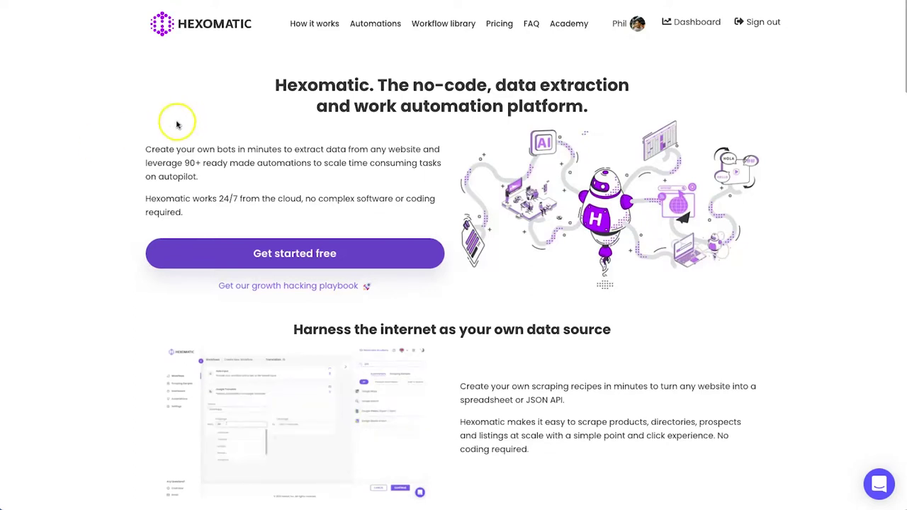
{"action": "left_click", "coordinate": [314, 23]}
{"action": "left_click", "coordinate": [397, 199]}
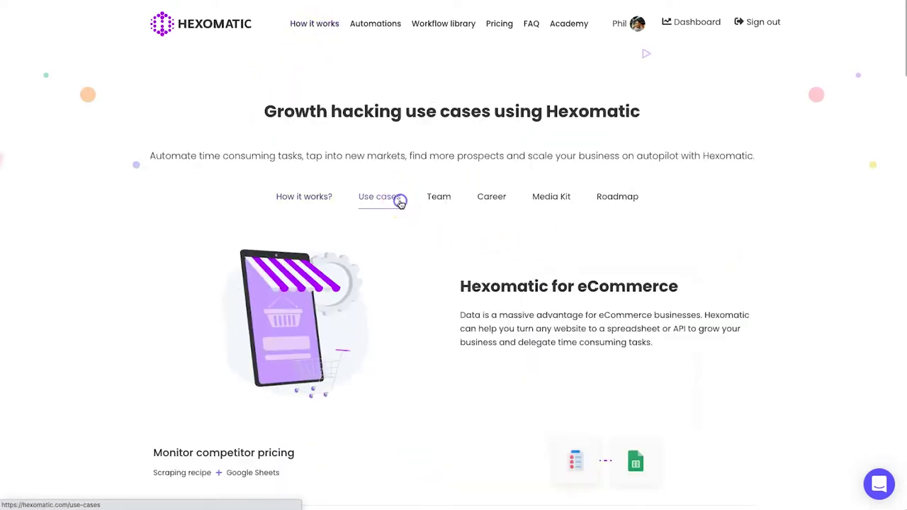
Step: Examine the Hexomatic for eCommerce section and the automations combined for monitoring competitor pricing
{"action": "scroll", "coordinate": [458, 305], "scroll_direction": "down", "scroll_amount": 3}
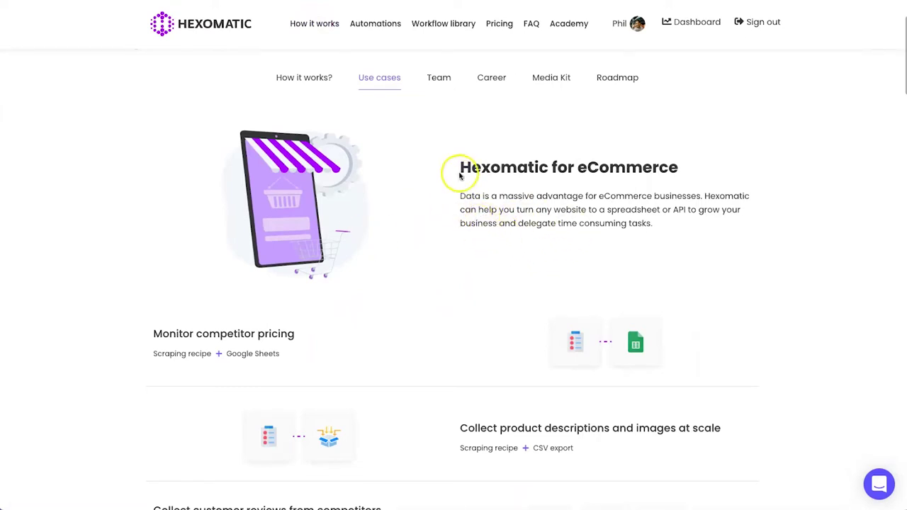
{"action": "left_click_drag", "start_coordinate": [463, 168], "coordinate": [685, 172]}
{"action": "left_click", "coordinate": [684, 172]}
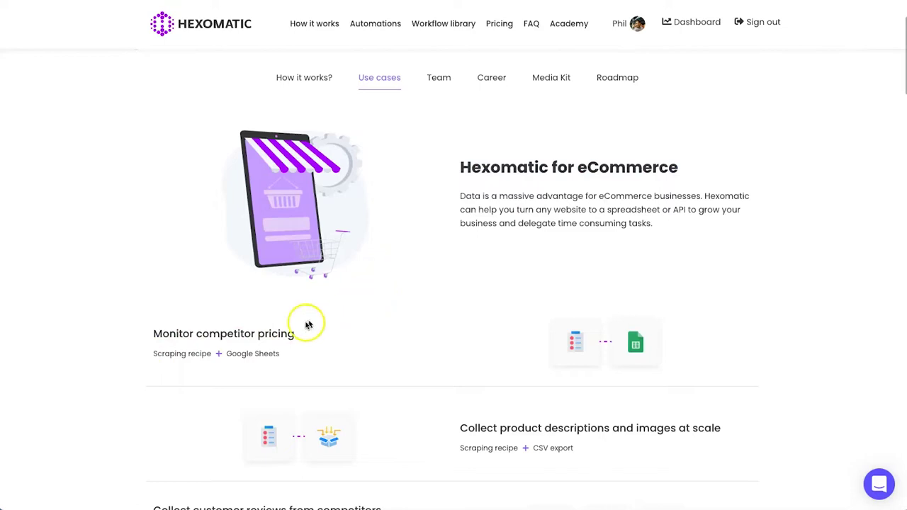
{"action": "left_click_drag", "start_coordinate": [146, 352], "coordinate": [211, 353]}
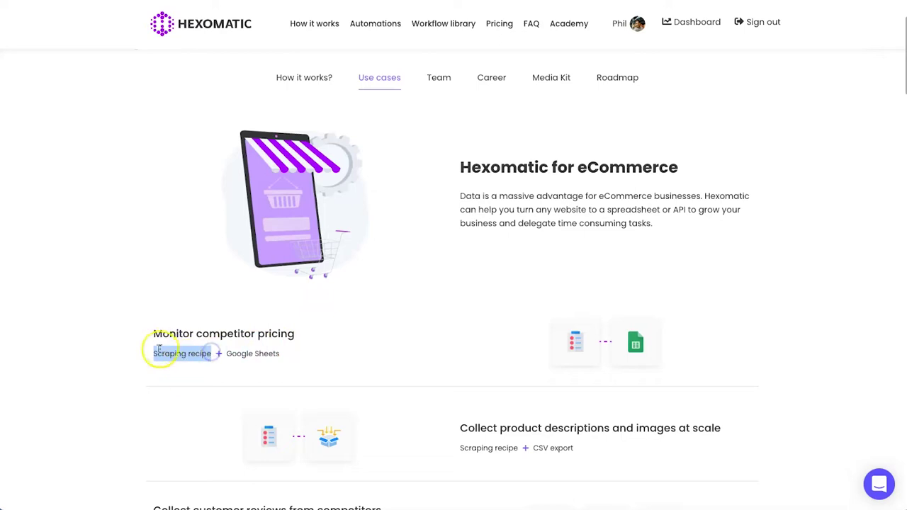
{"action": "left_click", "coordinate": [251, 359]}
{"action": "left_click_drag", "start_coordinate": [226, 354], "coordinate": [284, 352]}
{"action": "left_click", "coordinate": [285, 353]}
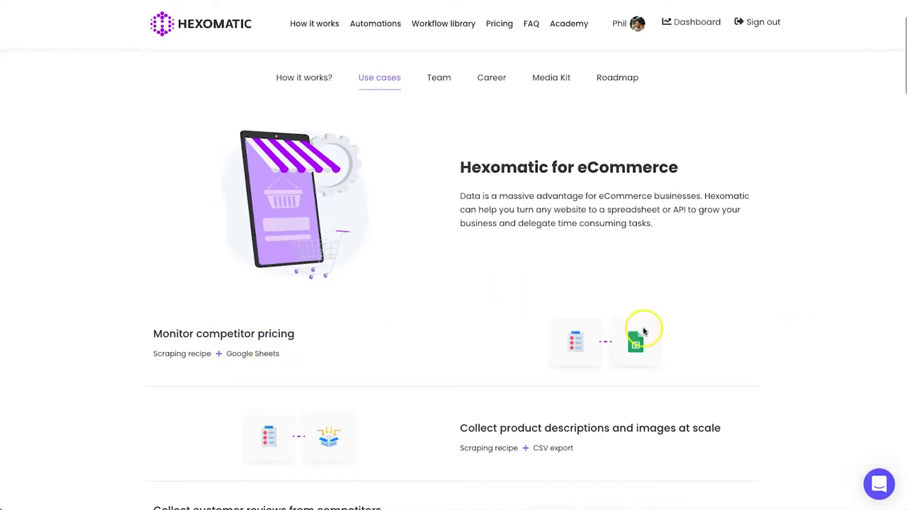
Step: Examine the sales teams use case for finding fresh prospects using Google search and the automations it chains
{"action": "scroll", "coordinate": [642, 326], "scroll_direction": "down", "scroll_amount": 1}
{"action": "scroll", "coordinate": [631, 315], "scroll_direction": "down", "scroll_amount": 8}
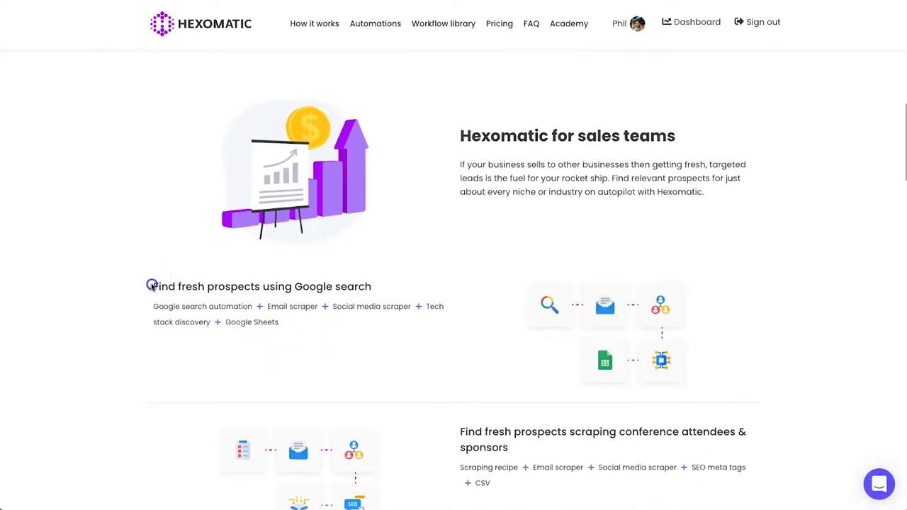
{"action": "left_click_drag", "start_coordinate": [150, 286], "coordinate": [250, 285]}
{"action": "left_click", "coordinate": [178, 312]}
{"action": "left_click_drag", "start_coordinate": [146, 305], "coordinate": [419, 308]}
{"action": "left_click", "coordinate": [297, 324]}
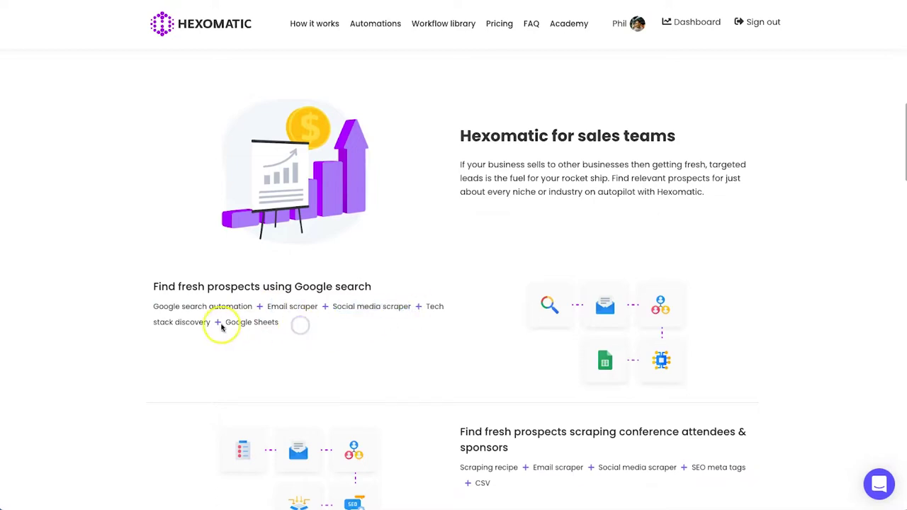
{"action": "left_click_drag", "start_coordinate": [213, 324], "coordinate": [411, 306]}
{"action": "left_click", "coordinate": [399, 318]}
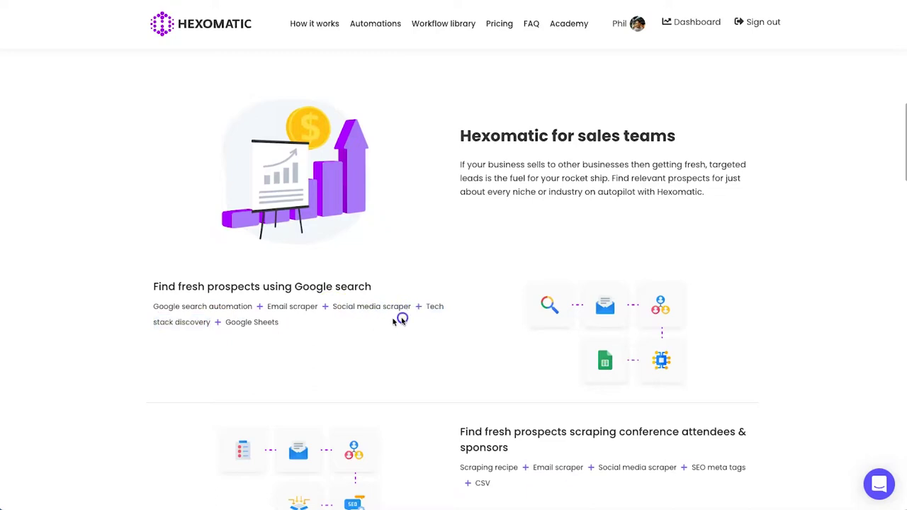
{"action": "left_click_drag", "start_coordinate": [291, 322], "coordinate": [221, 321]}
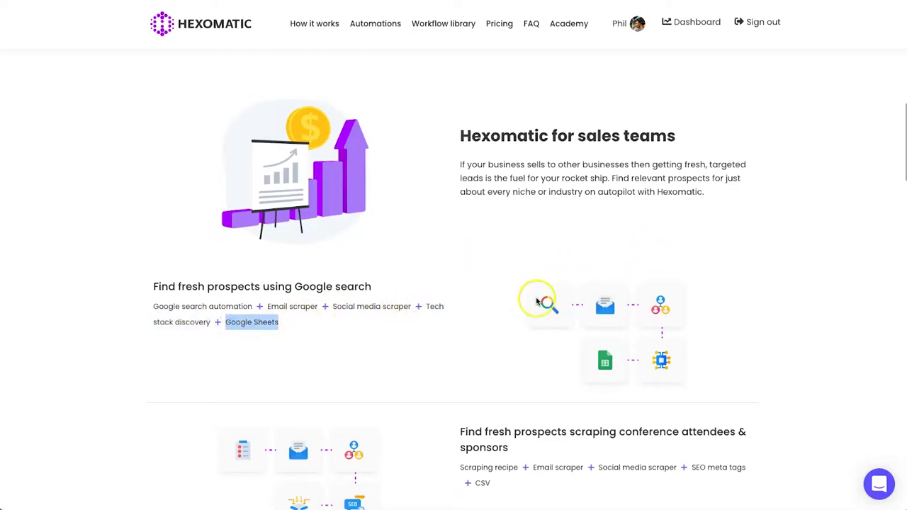
{"action": "left_click", "coordinate": [509, 348]}
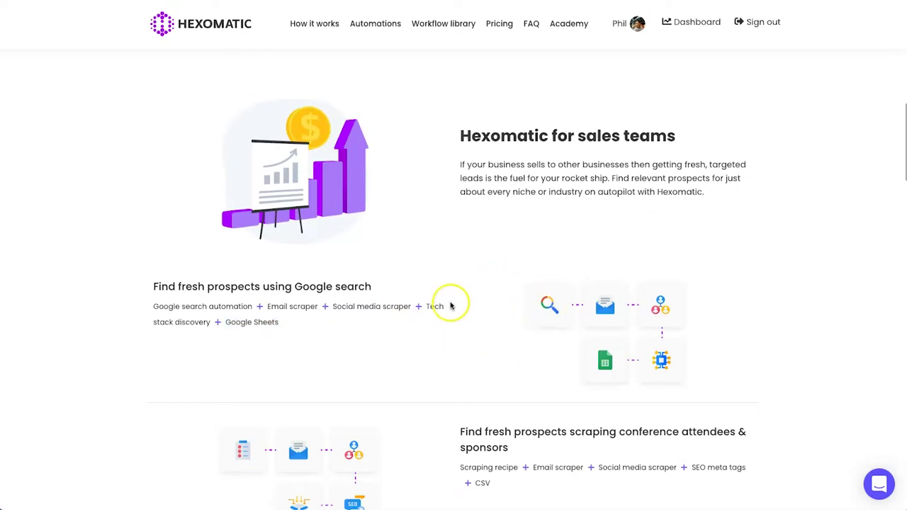
Step: Review the further sales prospecting use cases, focusing on finding local businesses using Google Maps
{"action": "scroll", "coordinate": [326, 274], "scroll_direction": "down", "scroll_amount": 3}
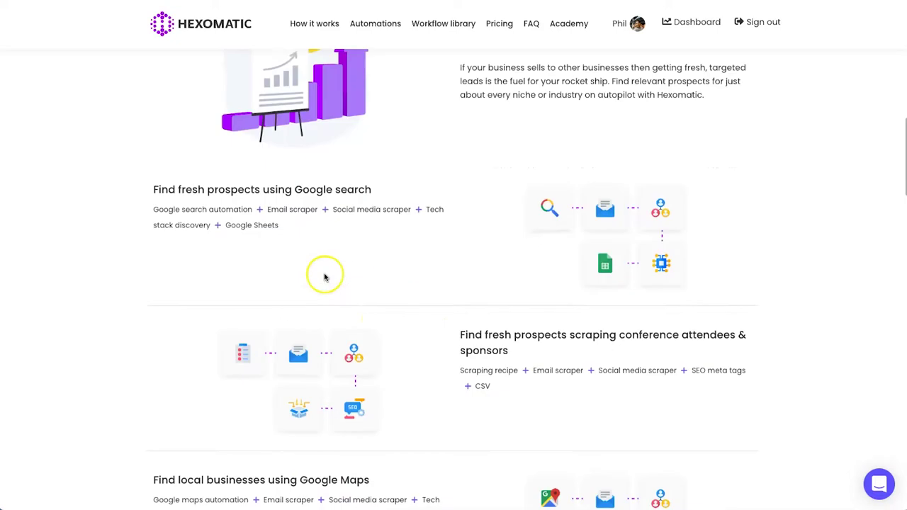
{"action": "scroll", "coordinate": [330, 275], "scroll_direction": "down", "scroll_amount": 1}
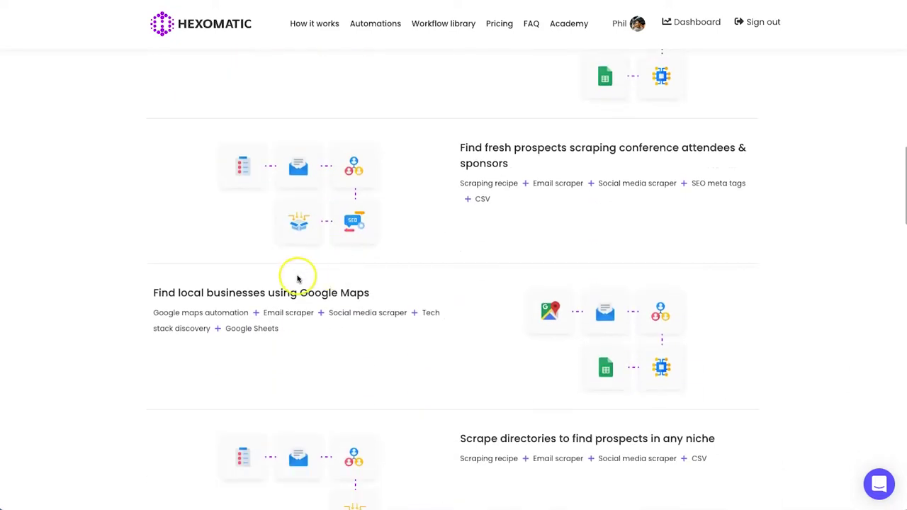
{"action": "left_click_drag", "start_coordinate": [153, 292], "coordinate": [374, 291]}
{"action": "left_click", "coordinate": [375, 292]}
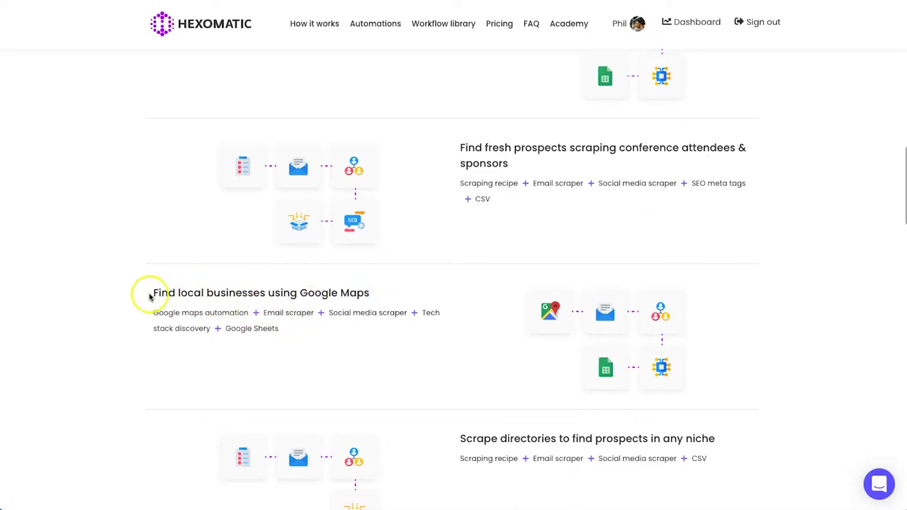
{"action": "left_click_drag", "start_coordinate": [152, 293], "coordinate": [372, 291]}
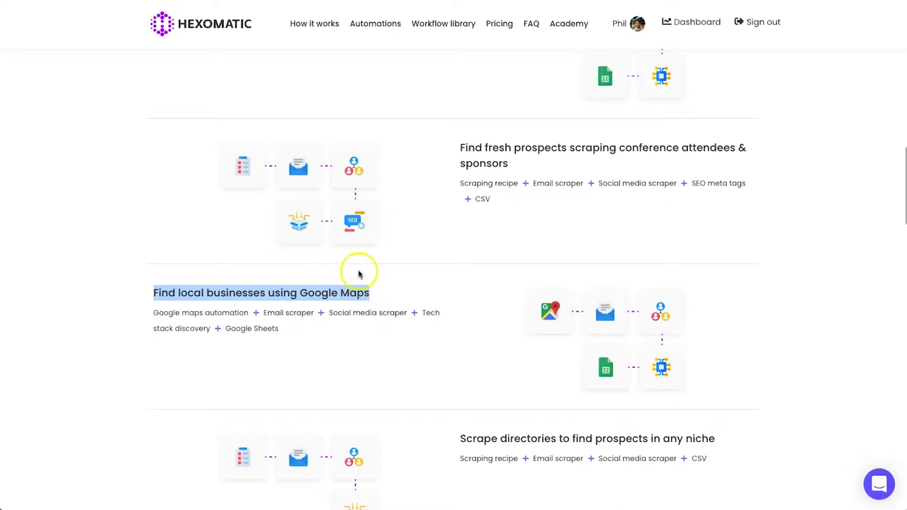
{"action": "left_click", "coordinate": [274, 307]}
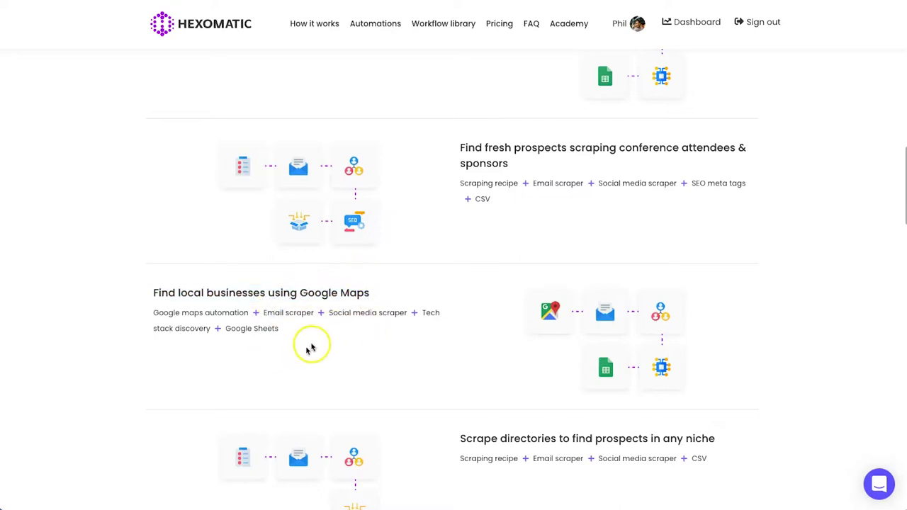
{"action": "scroll", "coordinate": [203, 324], "scroll_direction": "down", "scroll_amount": 1}
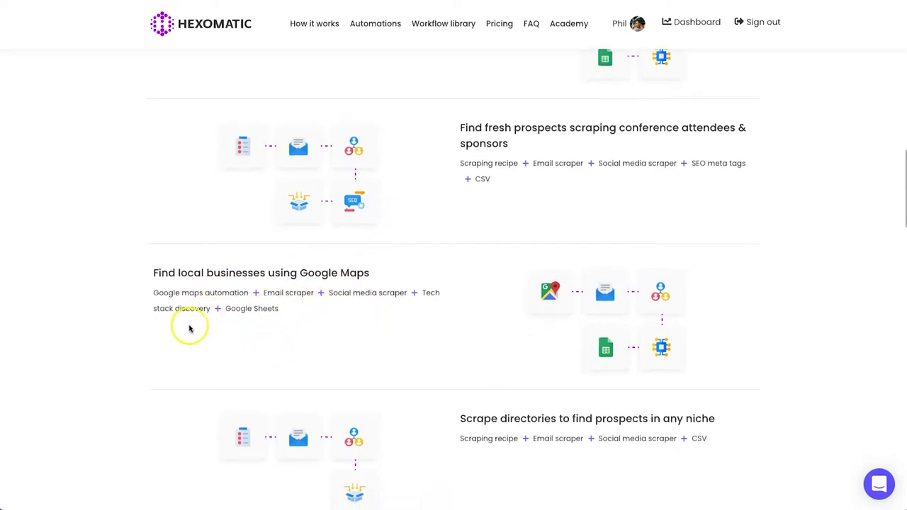
{"action": "scroll", "coordinate": [189, 329], "scroll_direction": "down", "scroll_amount": 1}
{"action": "left_click_drag", "start_coordinate": [155, 266], "coordinate": [244, 269]}
{"action": "left_click", "coordinate": [317, 282]}
Step: Review the marketing teams use cases, including competitor traffic reverse engineering, tech stack detection and SEO tag scraping
{"action": "scroll", "coordinate": [493, 314], "scroll_direction": "down", "scroll_amount": 1}
{"action": "scroll", "coordinate": [492, 314], "scroll_direction": "down", "scroll_amount": 6}
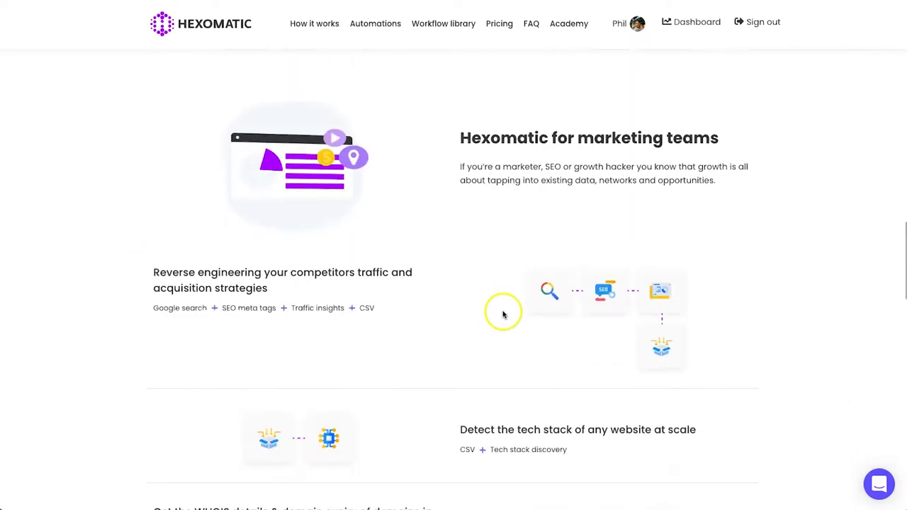
{"action": "scroll", "coordinate": [312, 324], "scroll_direction": "down", "scroll_amount": 2}
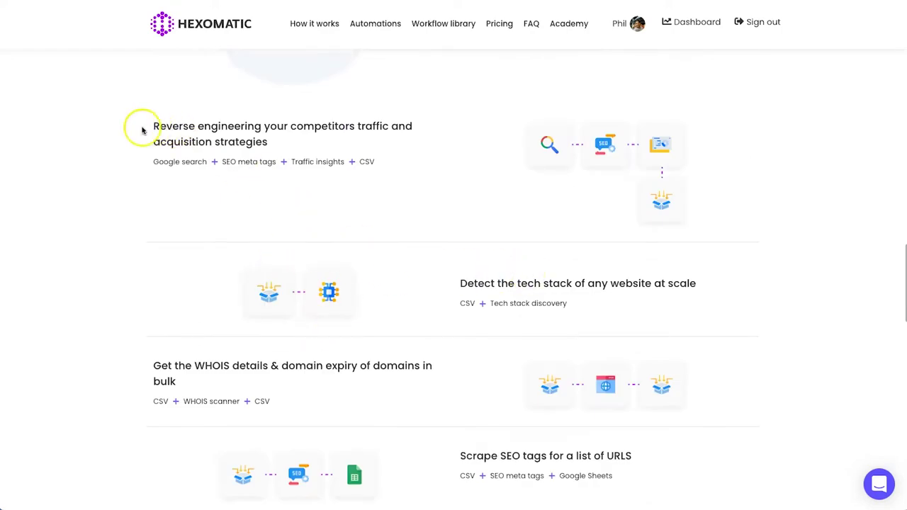
{"action": "left_click_drag", "start_coordinate": [142, 129], "coordinate": [268, 141]}
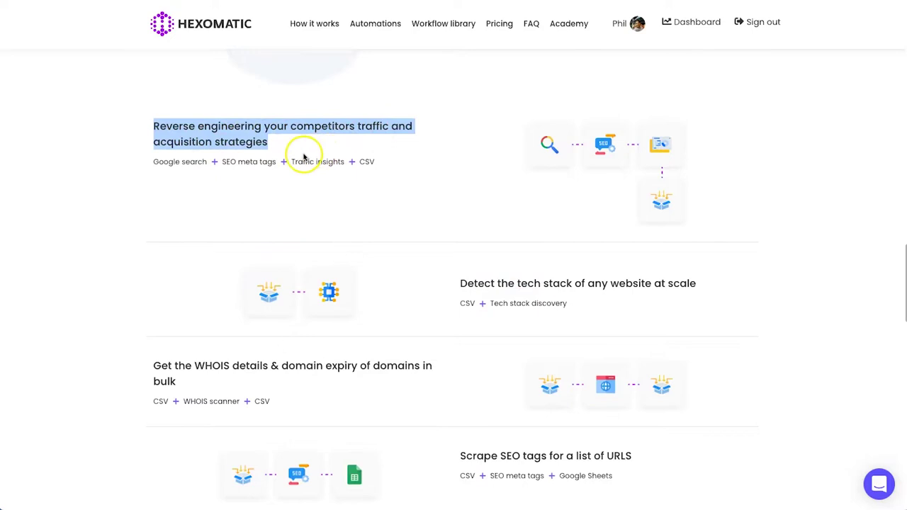
{"action": "scroll", "coordinate": [340, 177], "scroll_direction": "down", "scroll_amount": 1}
{"action": "left_click_drag", "start_coordinate": [485, 255], "coordinate": [653, 261]}
{"action": "left_click", "coordinate": [655, 261]}
{"action": "scroll", "coordinate": [617, 276], "scroll_direction": "down", "scroll_amount": 3}
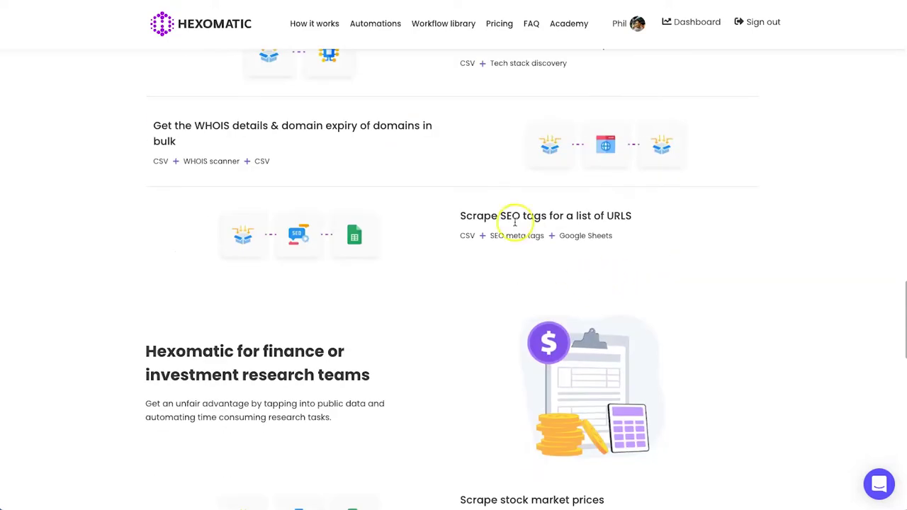
{"action": "left_click_drag", "start_coordinate": [461, 216], "coordinate": [643, 213]}
{"action": "left_click", "coordinate": [644, 213]}
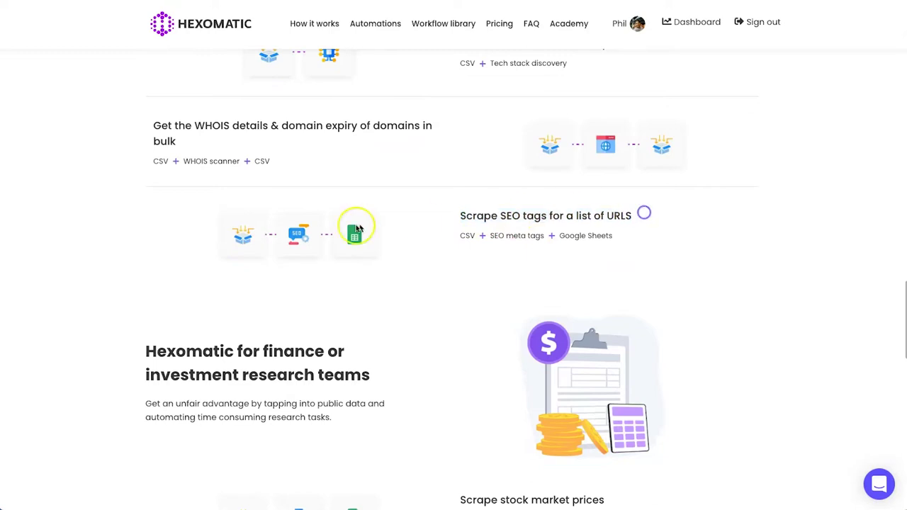
Step: Look over the use cases for finance or investment research teams and the rest of the Use cases page
{"action": "scroll", "coordinate": [522, 263], "scroll_direction": "down", "scroll_amount": 1}
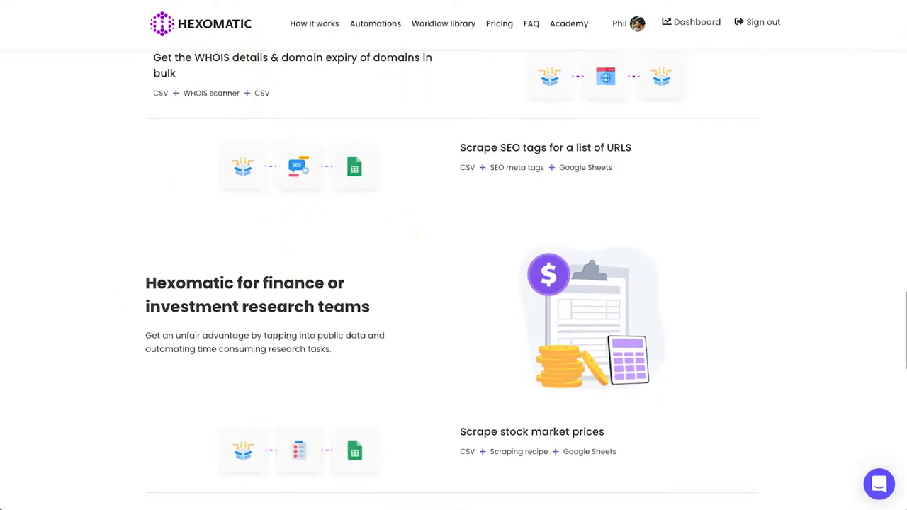
{"action": "scroll", "coordinate": [399, 178], "scroll_direction": "down", "scroll_amount": 6}
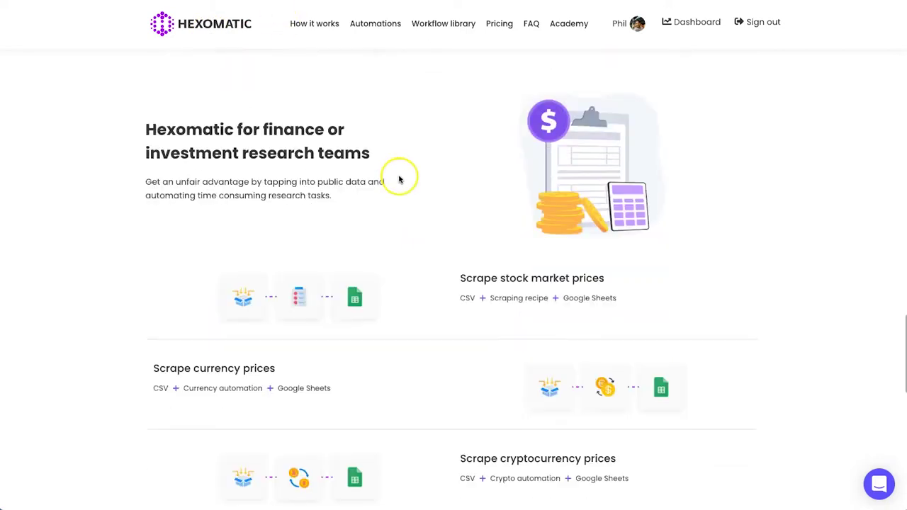
{"action": "left_click_drag", "start_coordinate": [163, 135], "coordinate": [338, 115]}
{"action": "left_click", "coordinate": [376, 118]}
{"action": "scroll", "coordinate": [630, 217], "scroll_direction": "down", "scroll_amount": 5}
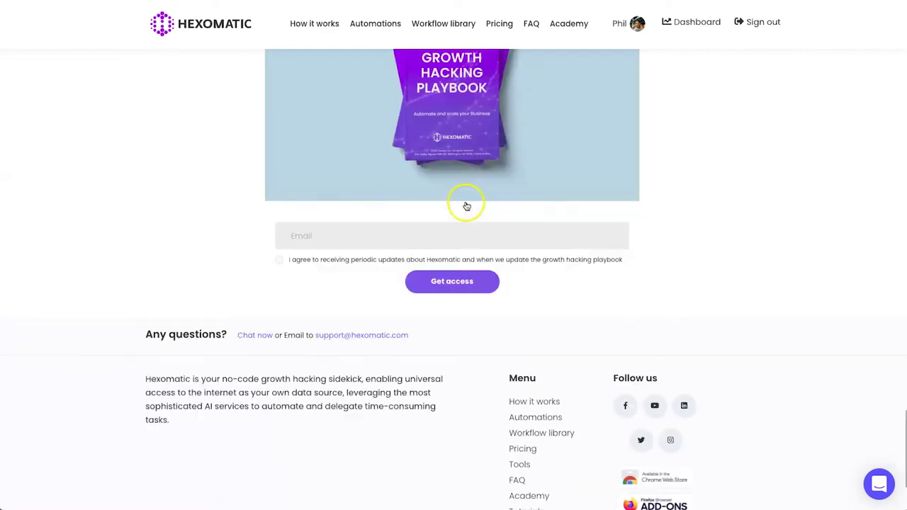
{"action": "scroll", "coordinate": [466, 204], "scroll_direction": "up", "scroll_amount": 10}
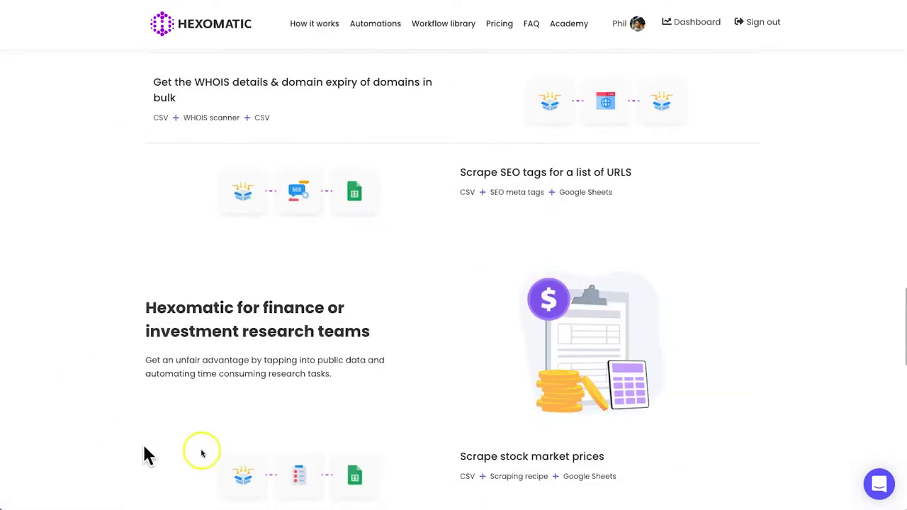
{"action": "scroll", "coordinate": [303, 405], "scroll_direction": "up", "scroll_amount": 4}
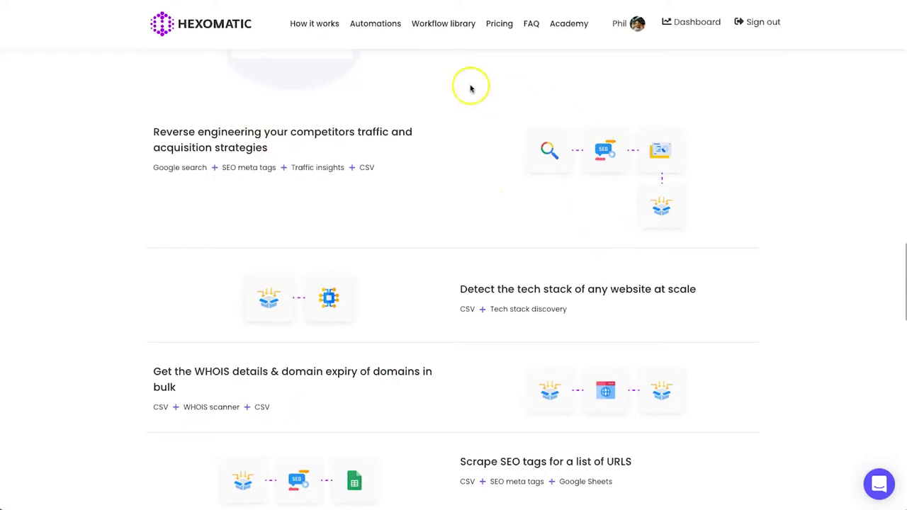
Step: Open the Hexomatic pricing plans and show the prices for monthly billing
{"action": "left_click", "coordinate": [495, 25]}
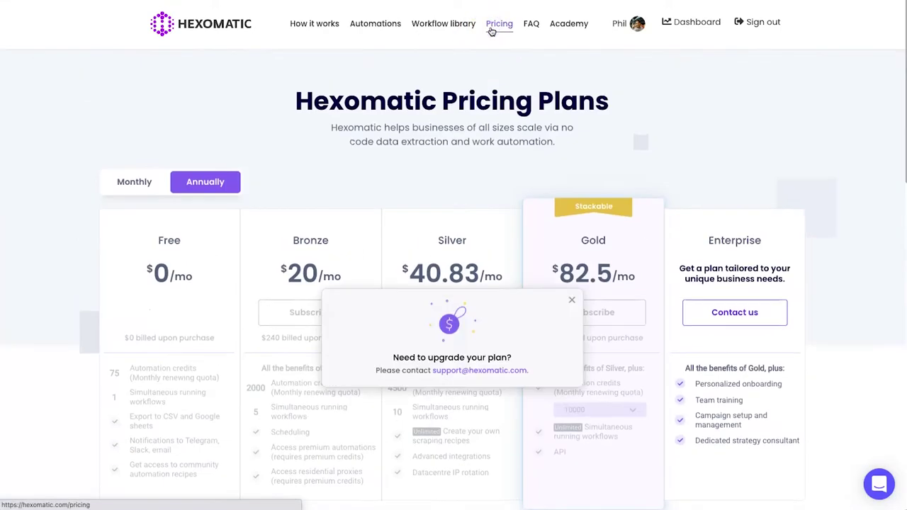
{"action": "scroll", "coordinate": [413, 185], "scroll_direction": "down", "scroll_amount": 2}
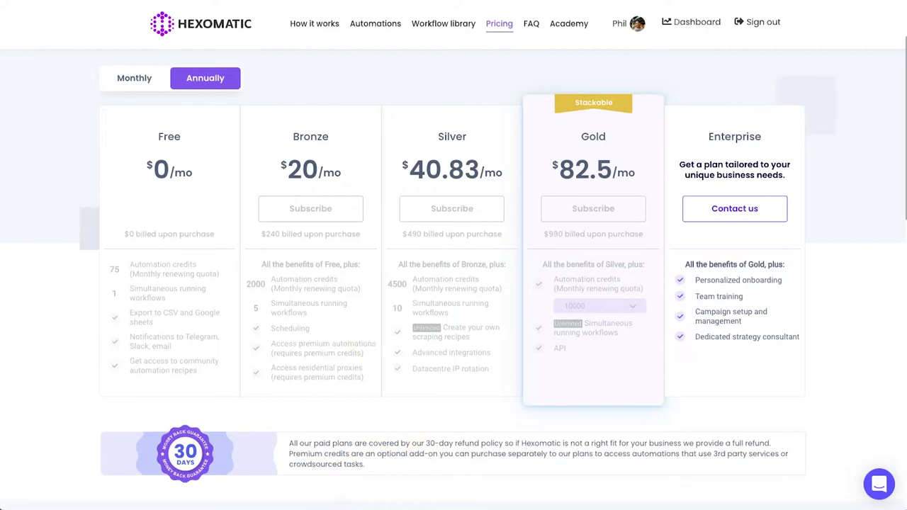
{"action": "scroll", "coordinate": [196, 65], "scroll_direction": "up", "scroll_amount": 1}
{"action": "left_click", "coordinate": [146, 93]}
{"action": "left_click", "coordinate": [179, 102]}
{"action": "left_click", "coordinate": [126, 99]}
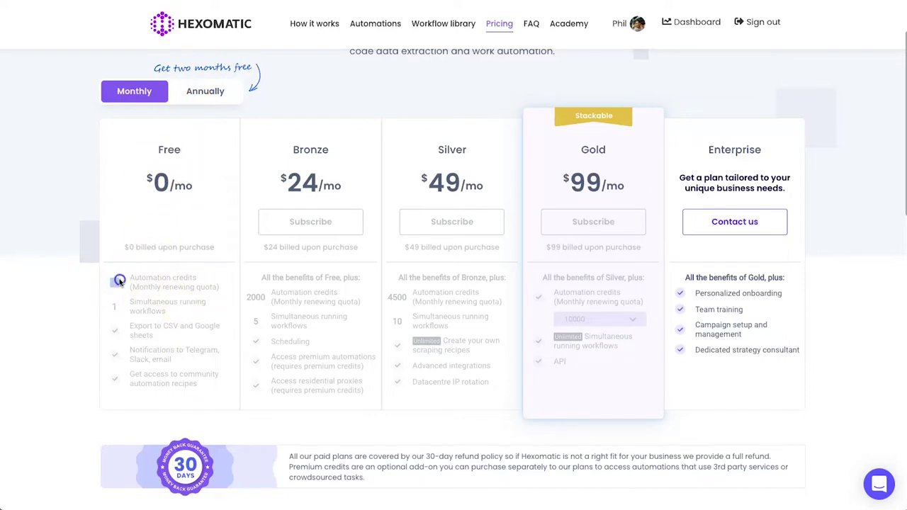
Step: Compare the automation credits and simultaneous running workflows included in the Free, Bronze and Silver plans
{"action": "left_click_drag", "start_coordinate": [133, 282], "coordinate": [170, 277]}
{"action": "left_click", "coordinate": [170, 277]}
{"action": "triple_click", "coordinate": [162, 315]}
{"action": "left_click", "coordinate": [162, 315]}
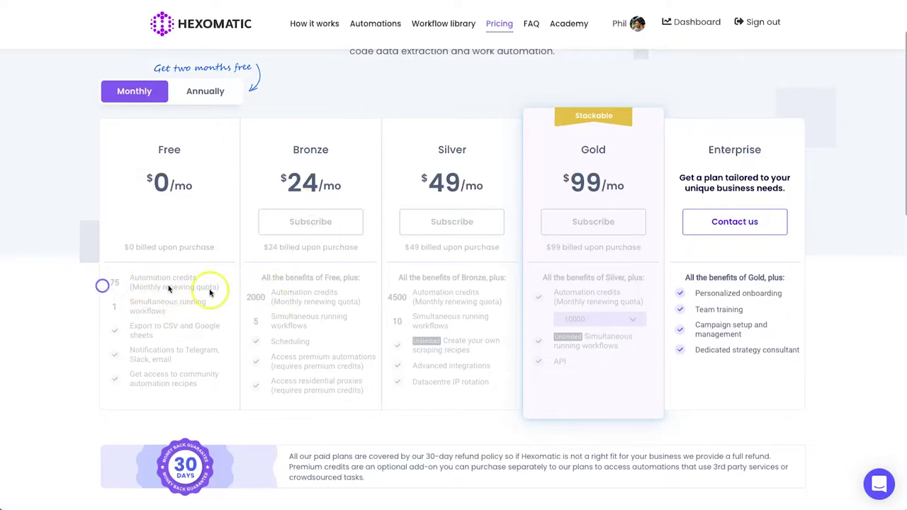
{"action": "double_click", "coordinate": [261, 298]}
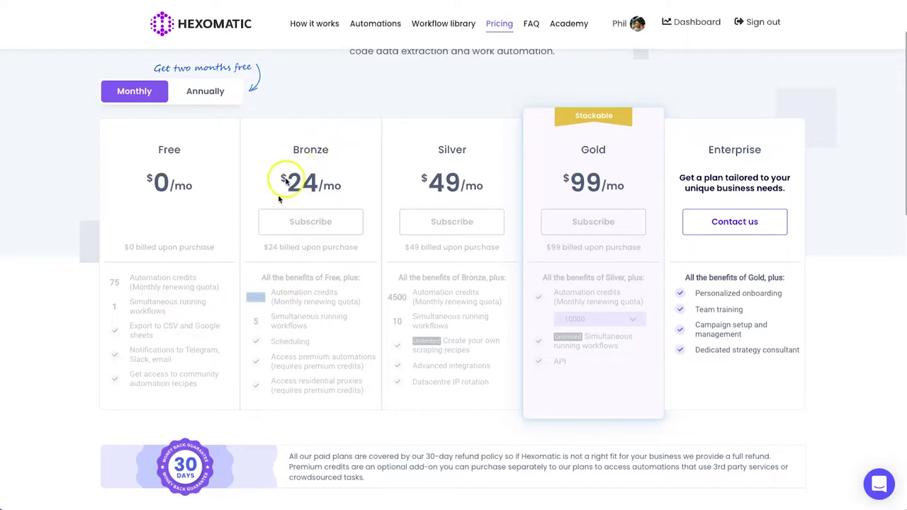
{"action": "left_click", "coordinate": [259, 321]}
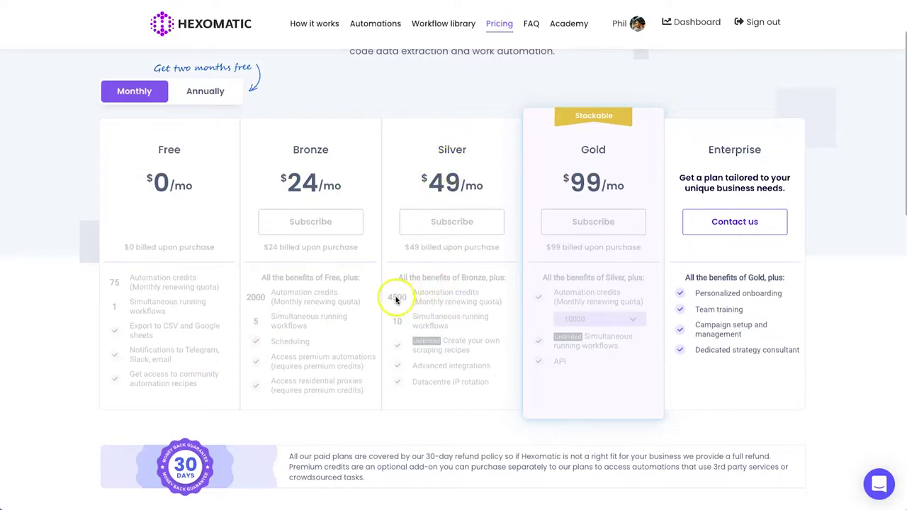
{"action": "left_click", "coordinate": [401, 326]}
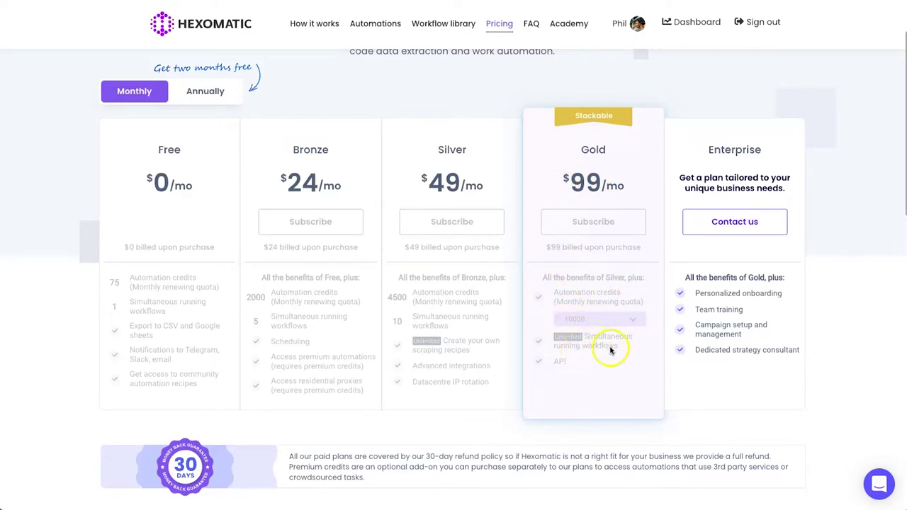
Step: Review the Premium credit add-on on the pricing page and the services it includes, such as Traffic analysis
{"action": "scroll", "coordinate": [594, 363], "scroll_direction": "down", "scroll_amount": 1}
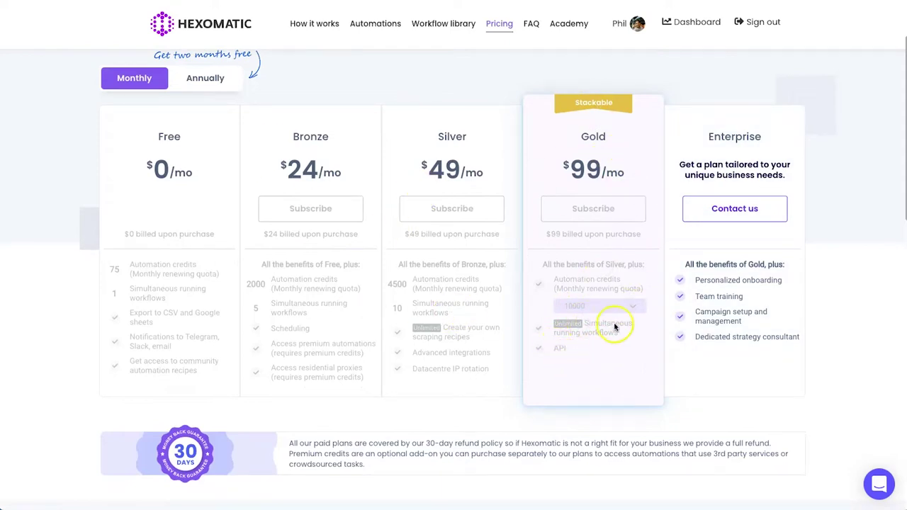
{"action": "scroll", "coordinate": [576, 361], "scroll_direction": "down", "scroll_amount": 5}
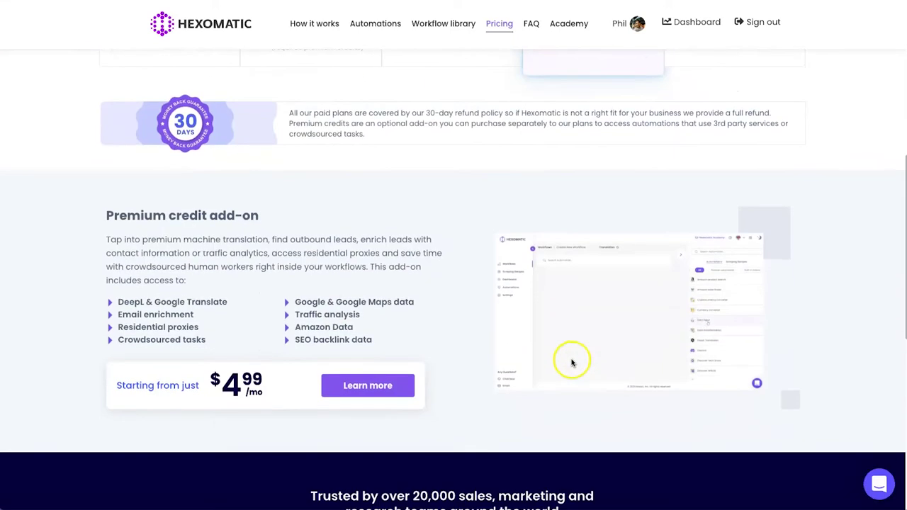
{"action": "left_click_drag", "start_coordinate": [93, 216], "coordinate": [276, 214]}
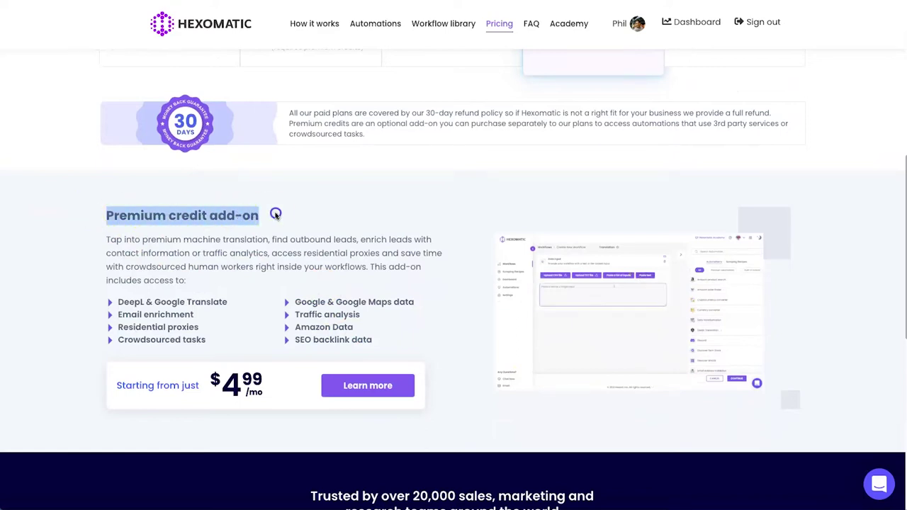
{"action": "left_click", "coordinate": [275, 216]}
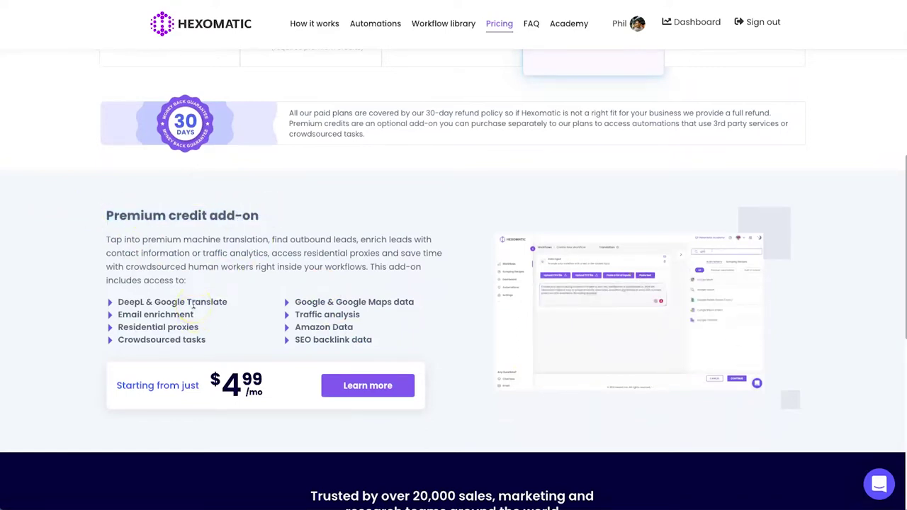
{"action": "mouse_move", "coordinate": [289, 302]}
{"action": "left_mouse_down"}
{"action": "mouse_move", "coordinate": [415, 302]}
{"action": "mouse_move", "coordinate": [295, 316]}
{"action": "left_mouse_up"}
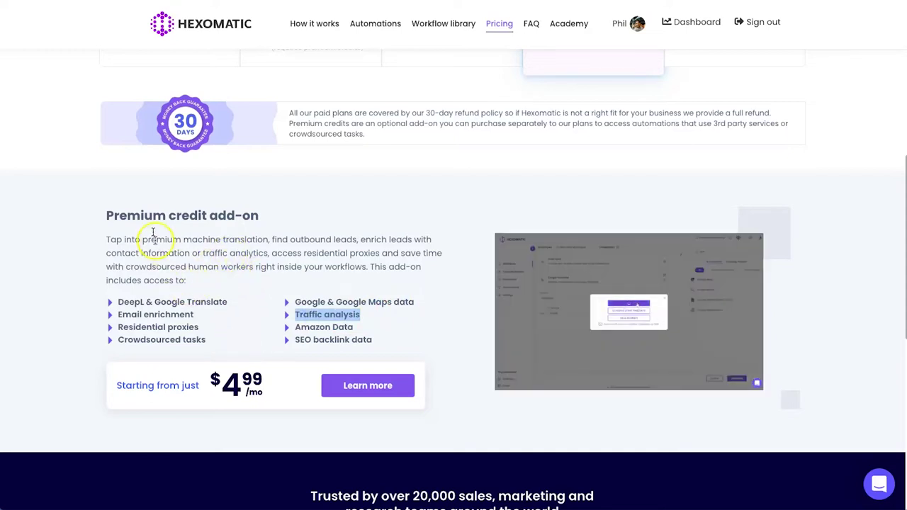
{"action": "left_click_drag", "start_coordinate": [107, 216], "coordinate": [261, 215]}
{"action": "left_click", "coordinate": [261, 214]}
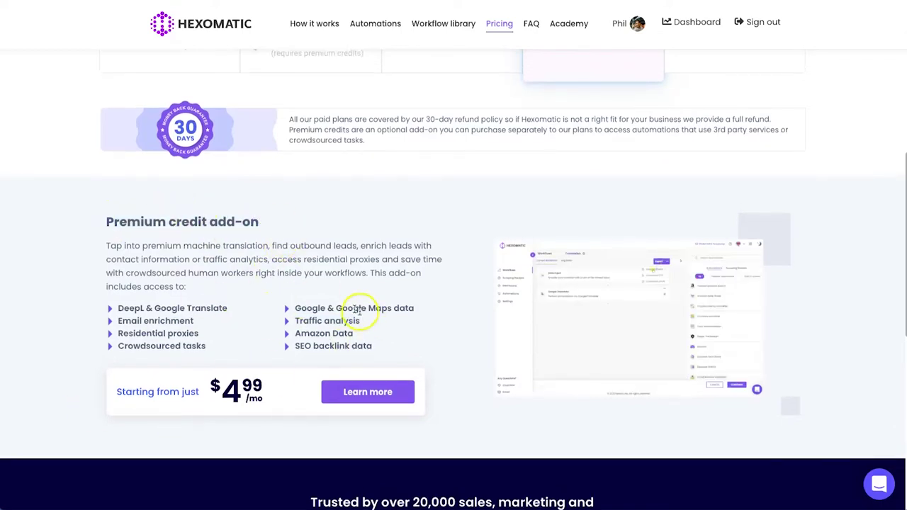
{"action": "scroll", "coordinate": [344, 277], "scroll_direction": "up", "scroll_amount": 1}
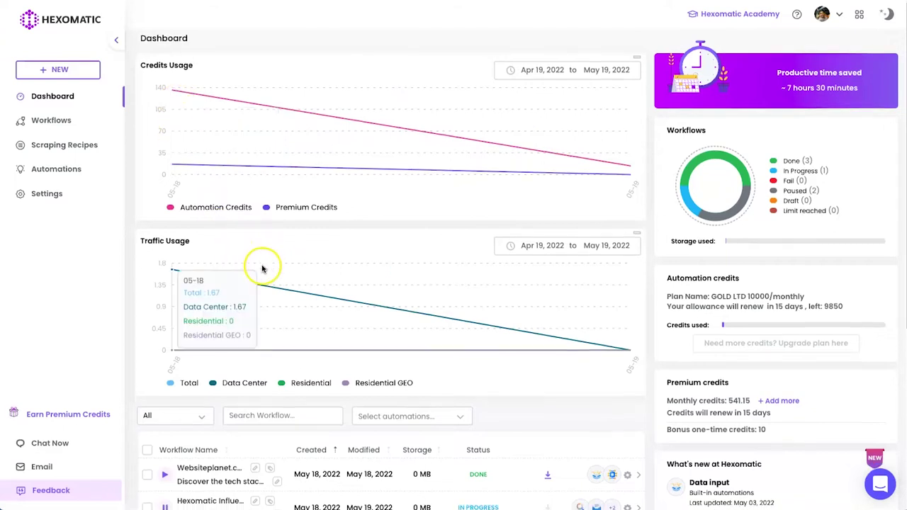
Step: Look over the account dashboard, including productive time saved, the automation credits plan and the premium credits
{"action": "scroll", "coordinate": [234, 269], "scroll_direction": "down", "scroll_amount": 1}
{"action": "scroll", "coordinate": [229, 275], "scroll_direction": "up", "scroll_amount": 1}
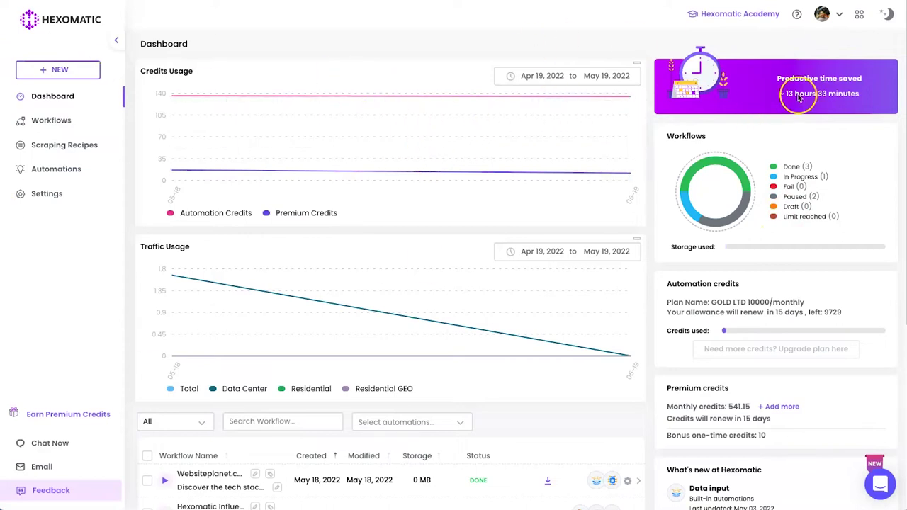
{"action": "left_click_drag", "start_coordinate": [799, 73], "coordinate": [853, 102]}
{"action": "left_click", "coordinate": [872, 91]}
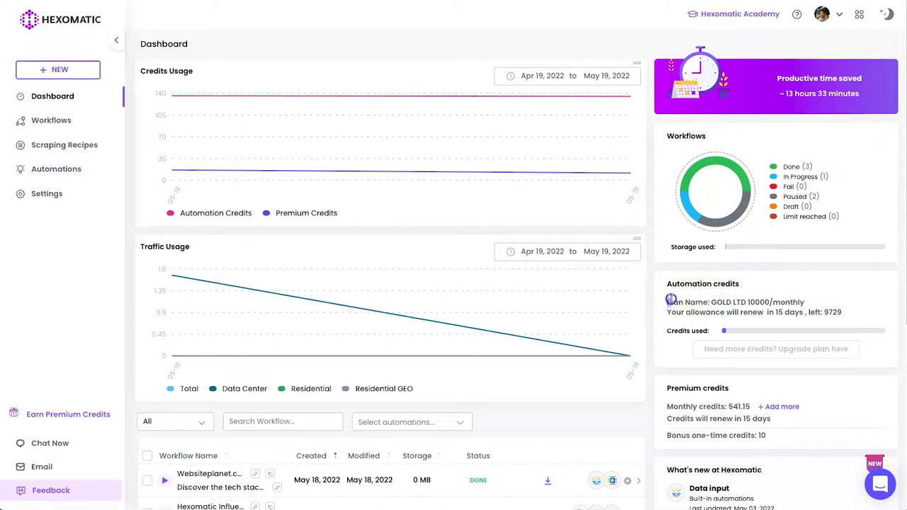
{"action": "left_click_drag", "start_coordinate": [768, 295], "coordinate": [808, 300]}
{"action": "left_click", "coordinate": [817, 304]}
{"action": "left_click", "coordinate": [662, 376]}
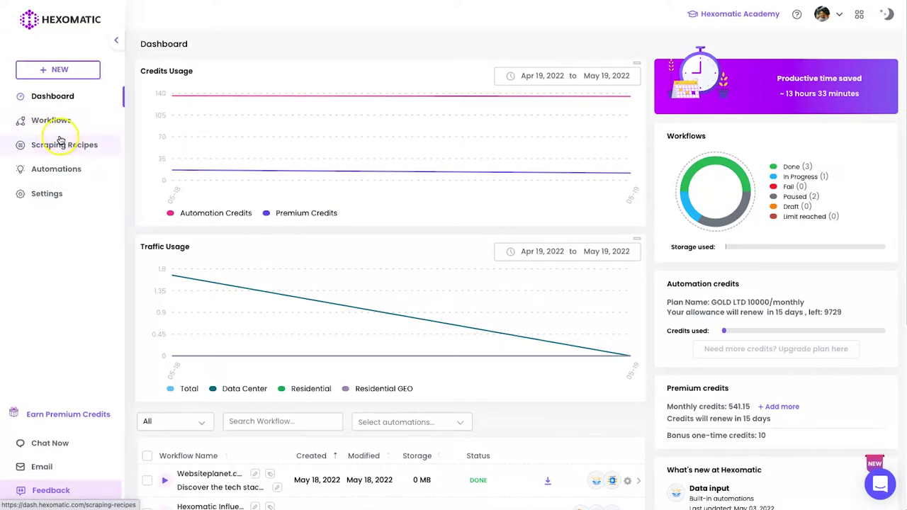
{"action": "left_click", "coordinate": [98, 131]}
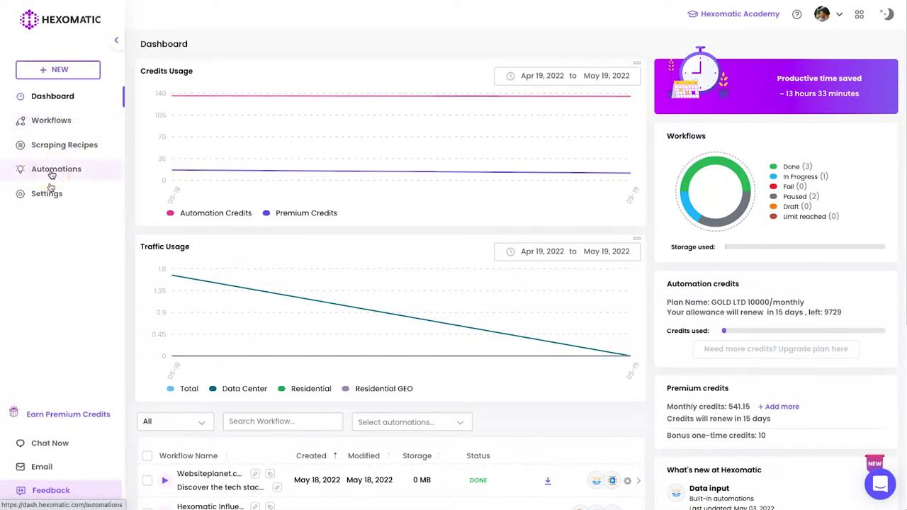
Step: Open the workflows list and start a new workflow from the ready made workflow library
{"action": "left_click", "coordinate": [46, 122]}
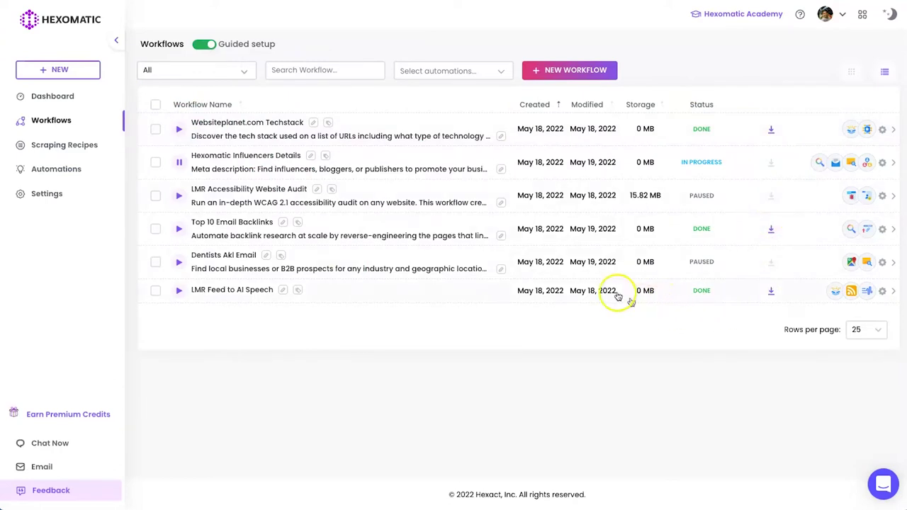
{"action": "left_click", "coordinate": [565, 73]}
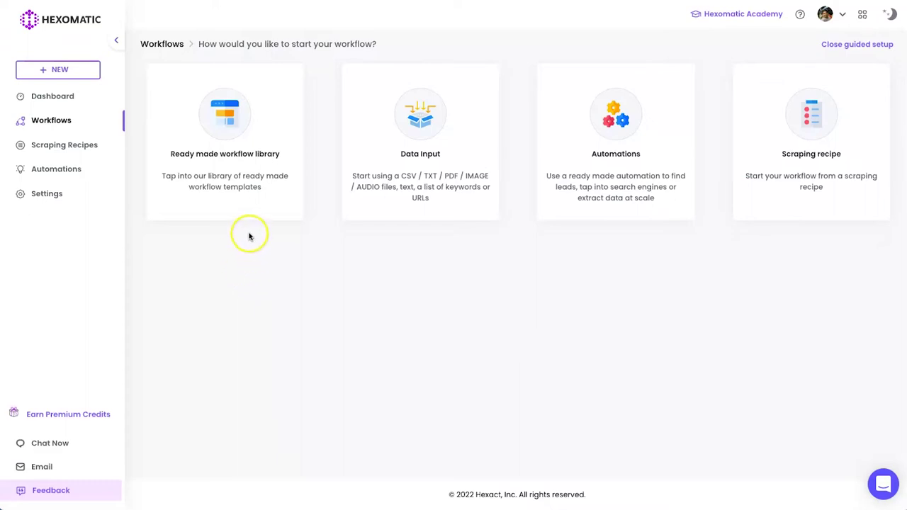
{"action": "left_click", "coordinate": [229, 165]}
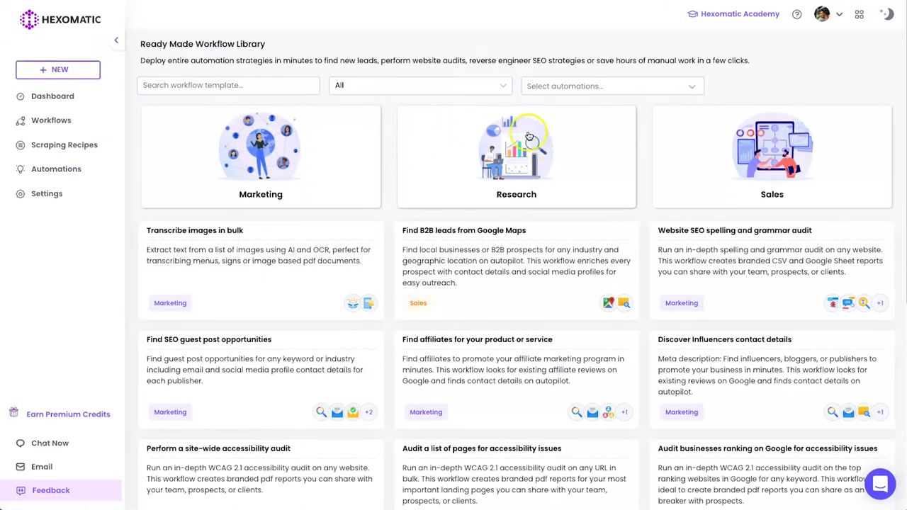
Step: Browse the library's category filter options and workflow templates, loading more templates beyond the initial set
{"action": "left_click", "coordinate": [413, 83]}
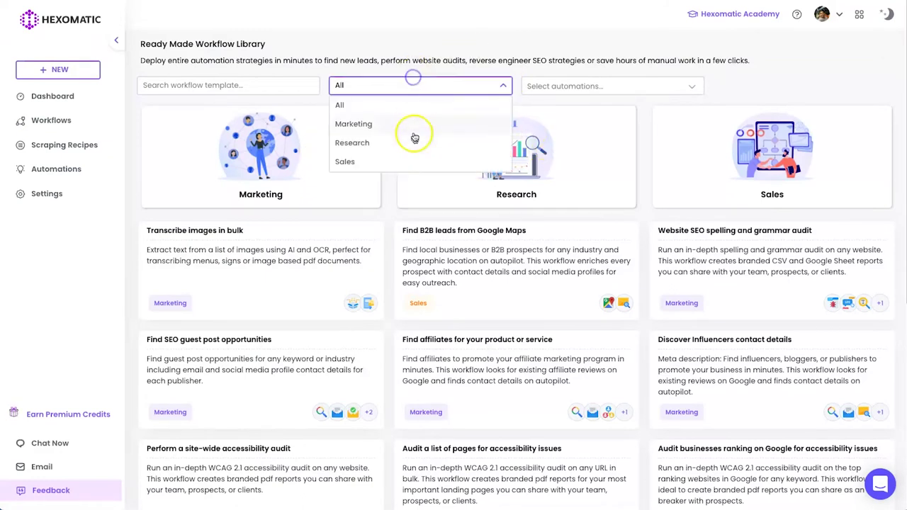
{"action": "left_click", "coordinate": [370, 81]}
{"action": "scroll", "coordinate": [598, 251], "scroll_direction": "down", "scroll_amount": 1}
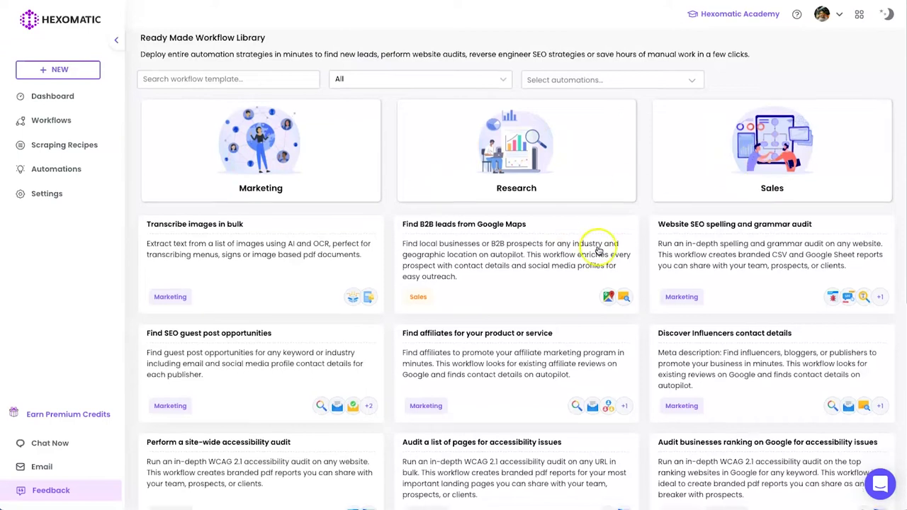
{"action": "scroll", "coordinate": [598, 250], "scroll_direction": "down", "scroll_amount": 2}
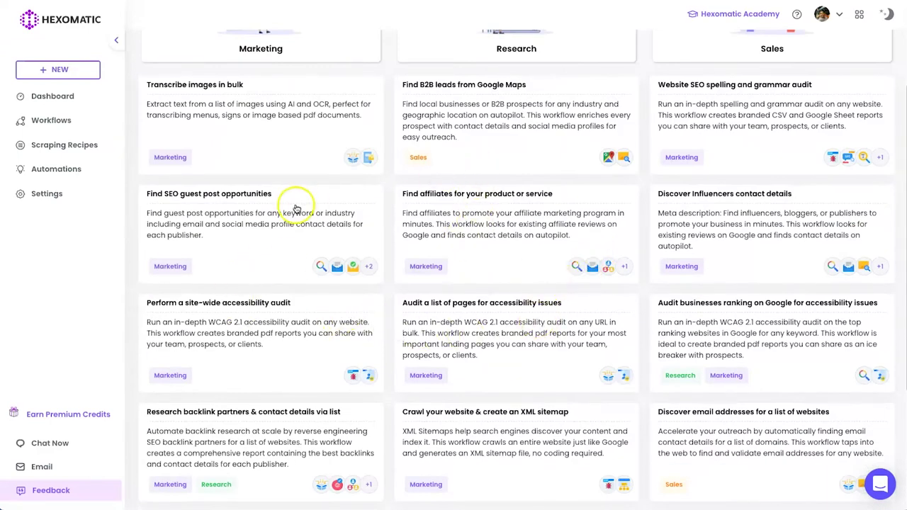
{"action": "scroll", "coordinate": [543, 241], "scroll_direction": "down", "scroll_amount": 3}
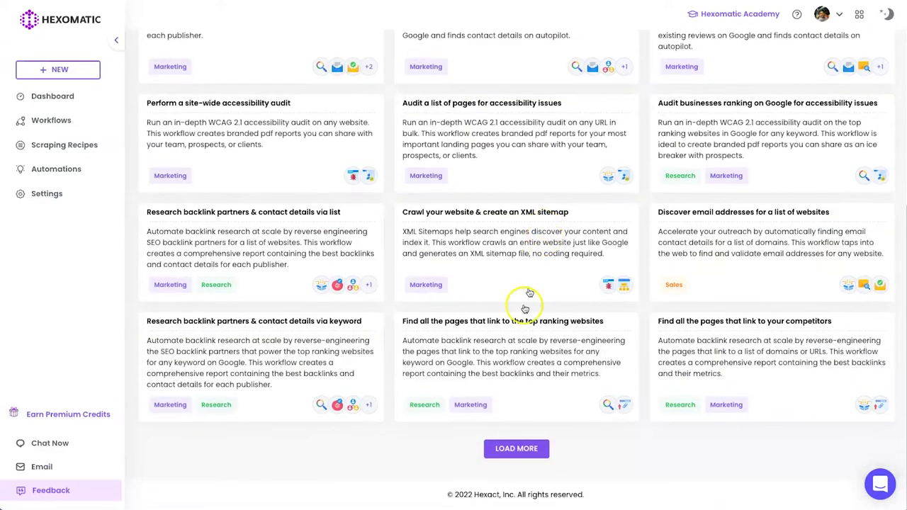
{"action": "left_click", "coordinate": [515, 450]}
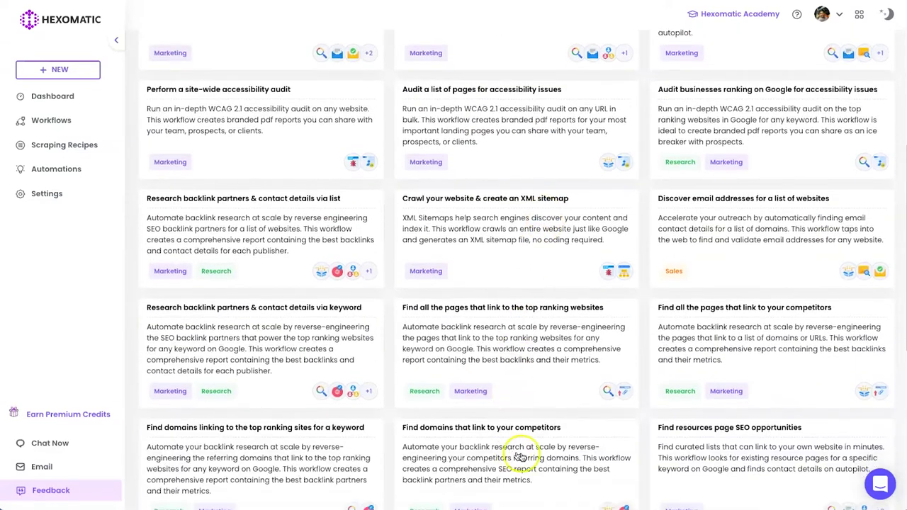
{"action": "scroll", "coordinate": [531, 431], "scroll_direction": "up", "scroll_amount": 4}
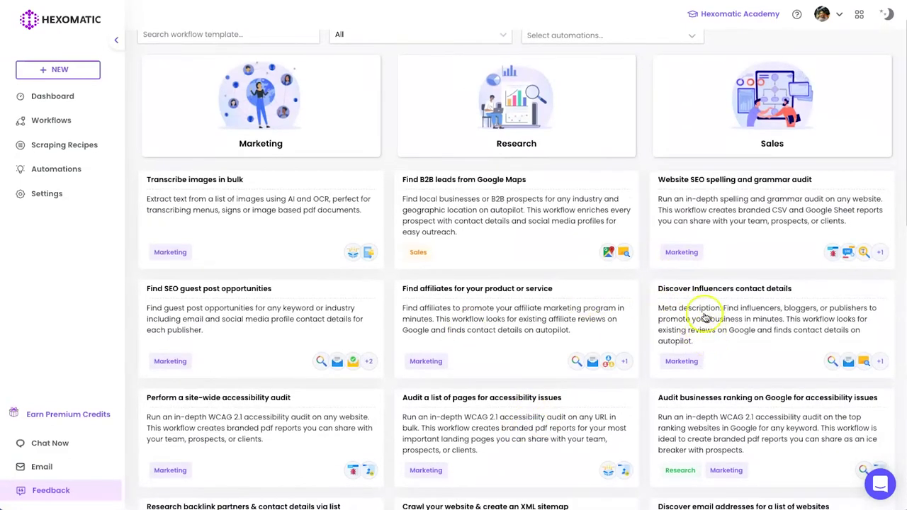
Step: Open the Discover Influencers contact details template and examine its Google Search settings, including the keyword
{"action": "left_click", "coordinate": [761, 319]}
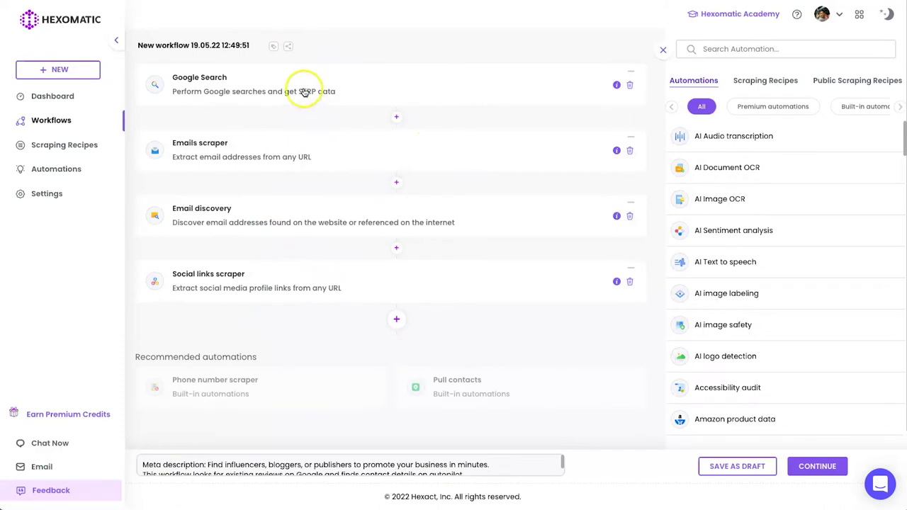
{"action": "left_click", "coordinate": [227, 86]}
{"action": "left_click_drag", "start_coordinate": [150, 136], "coordinate": [221, 135]}
{"action": "left_click", "coordinate": [220, 135]}
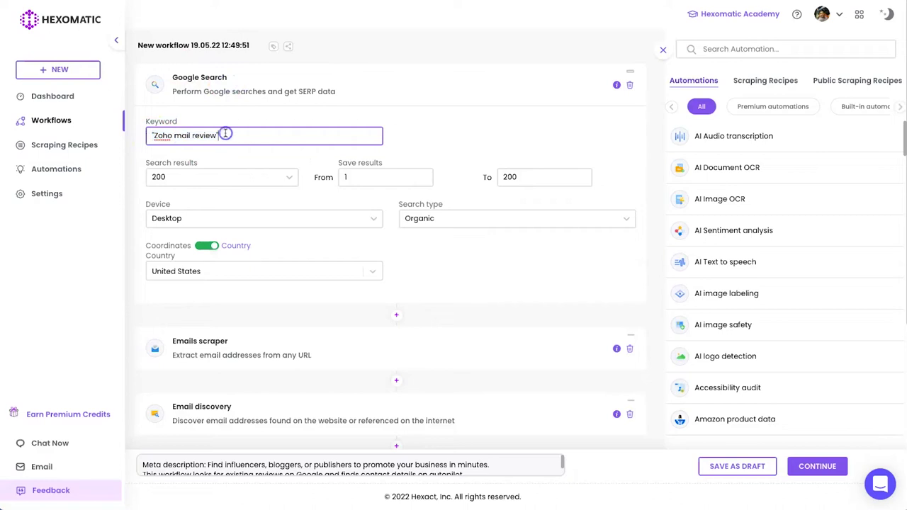
{"action": "left_click", "coordinate": [301, 85]}
Step: Examine the settings of the template's Emails scraper, Email discovery and Social links scraper automations
{"action": "left_click", "coordinate": [263, 150]}
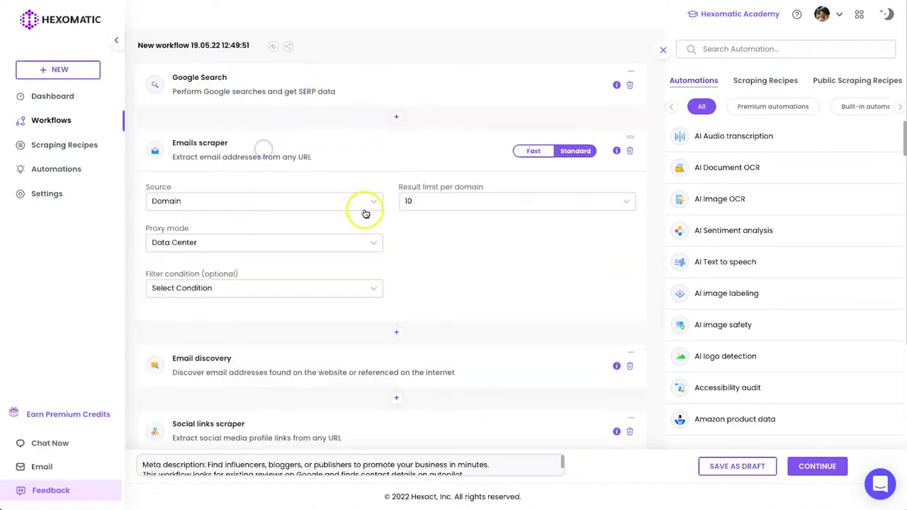
{"action": "left_click", "coordinate": [277, 155]}
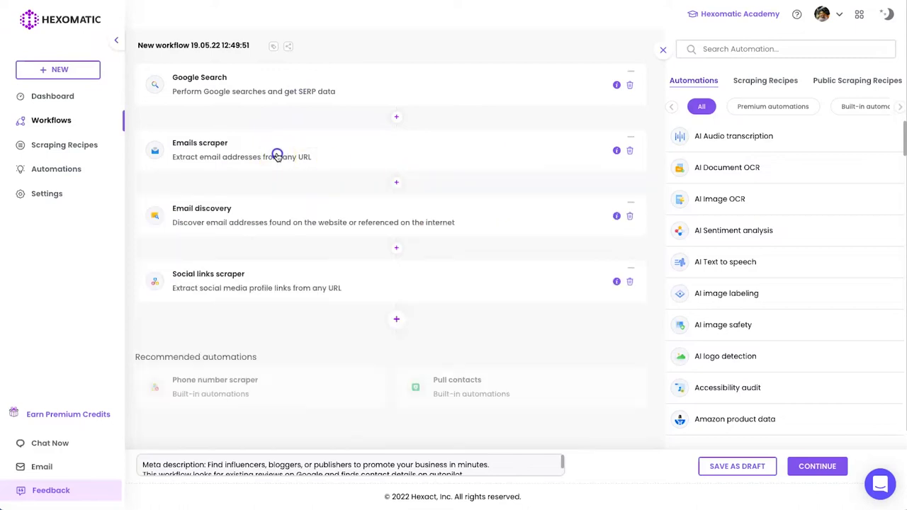
{"action": "left_click", "coordinate": [257, 225]}
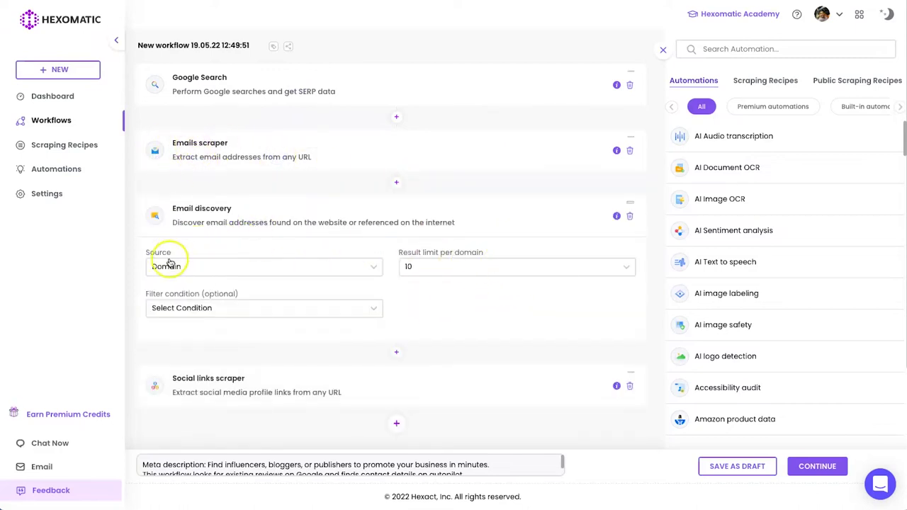
{"action": "left_click", "coordinate": [285, 214]}
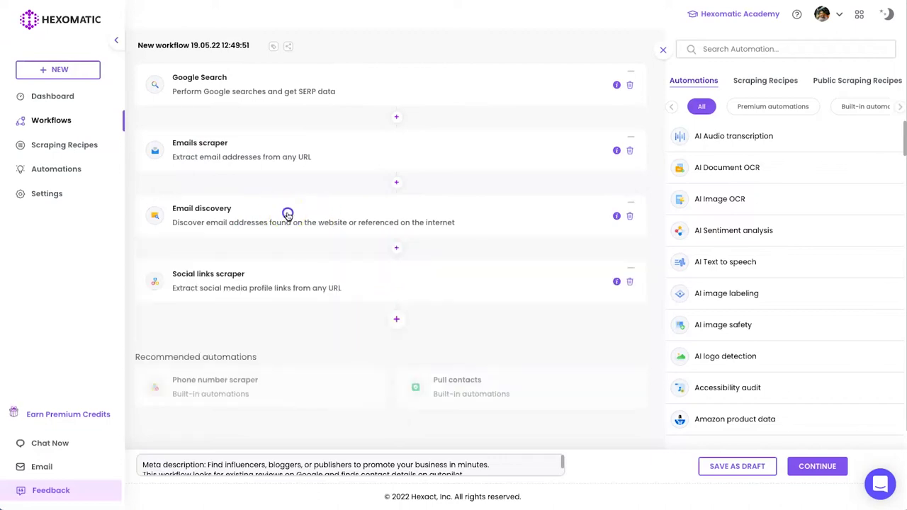
{"action": "left_click", "coordinate": [259, 279]}
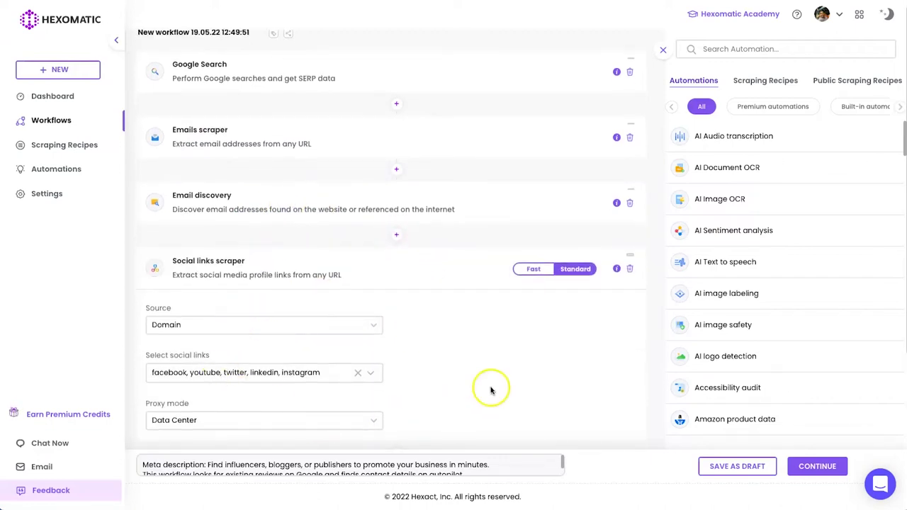
{"action": "left_click", "coordinate": [278, 263]}
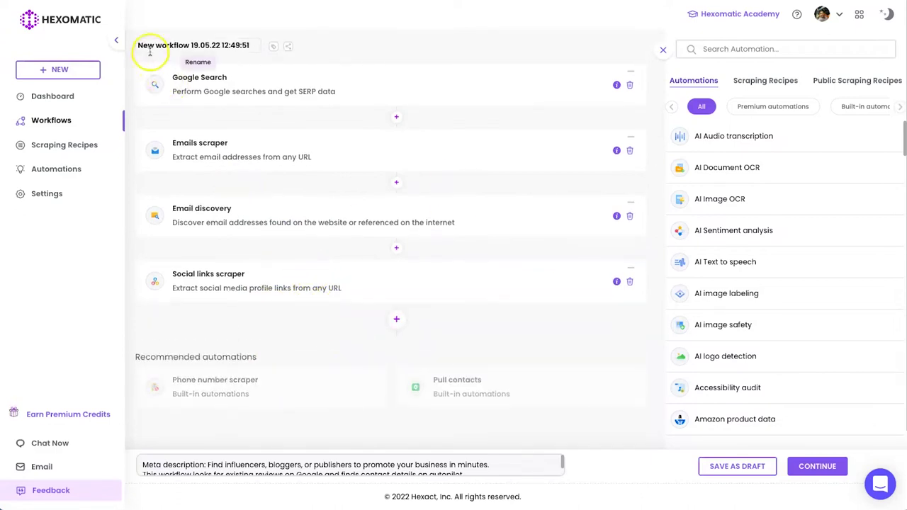
Step: Leave the influencer template and start another new workflow from the ready made workflow library
{"action": "left_click", "coordinate": [88, 117]}
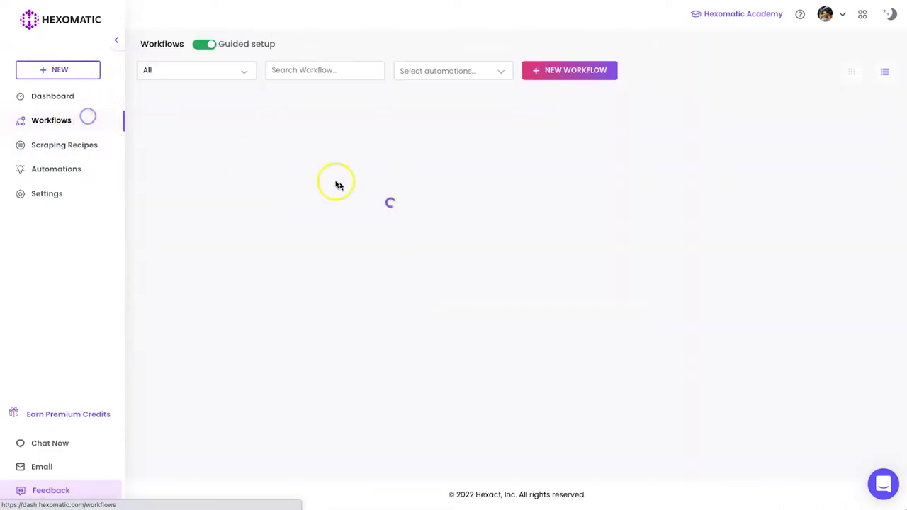
{"action": "left_click", "coordinate": [548, 71]}
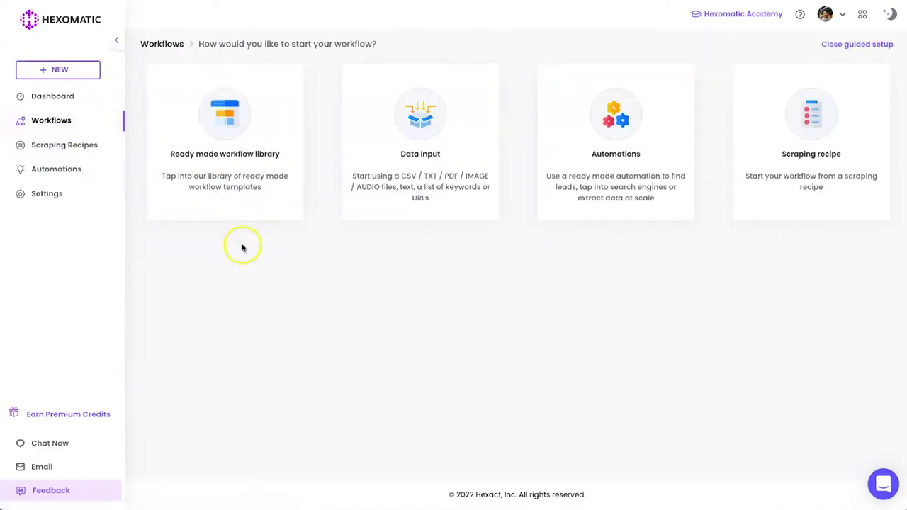
{"action": "left_click", "coordinate": [255, 126]}
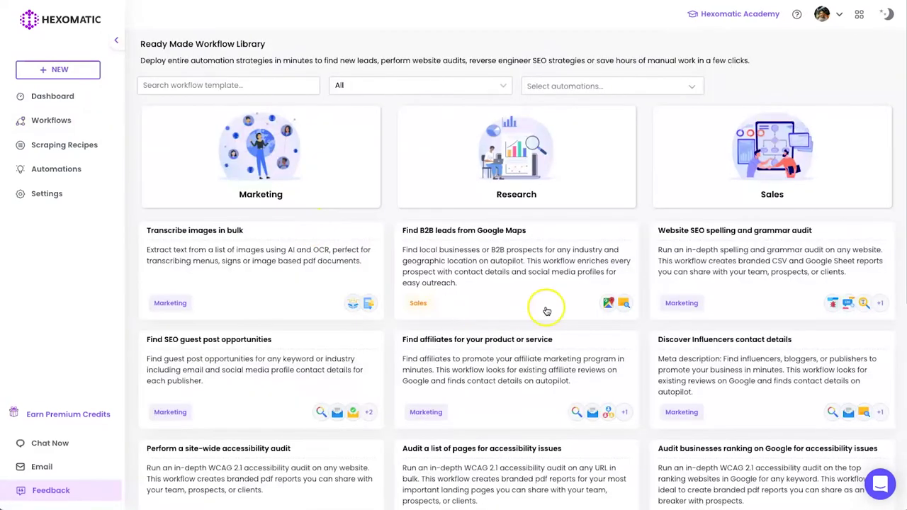
Step: View the automations in the Find affiliates for your product or service template, and return to the workflow library
{"action": "scroll", "coordinate": [727, 359], "scroll_direction": "down", "scroll_amount": 1}
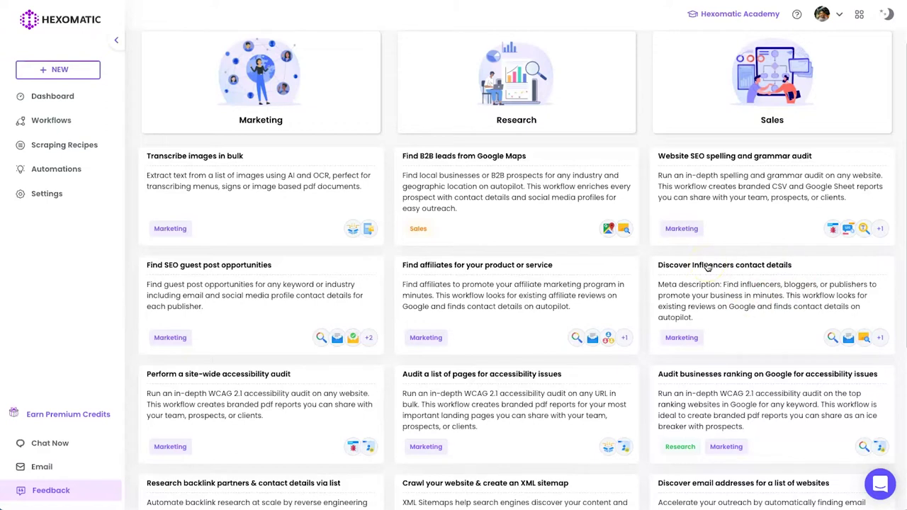
{"action": "left_click", "coordinate": [419, 287]}
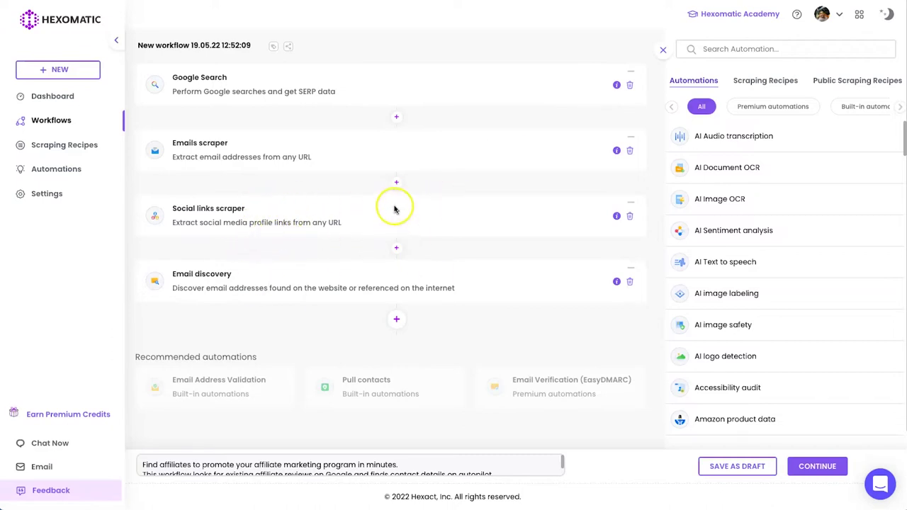
{"action": "right_click", "coordinate": [338, 33]}
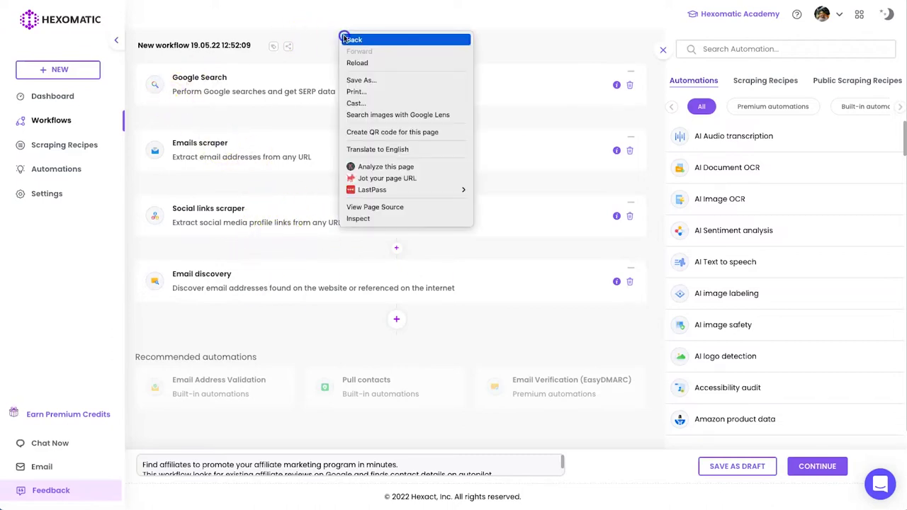
{"action": "left_click", "coordinate": [345, 36]}
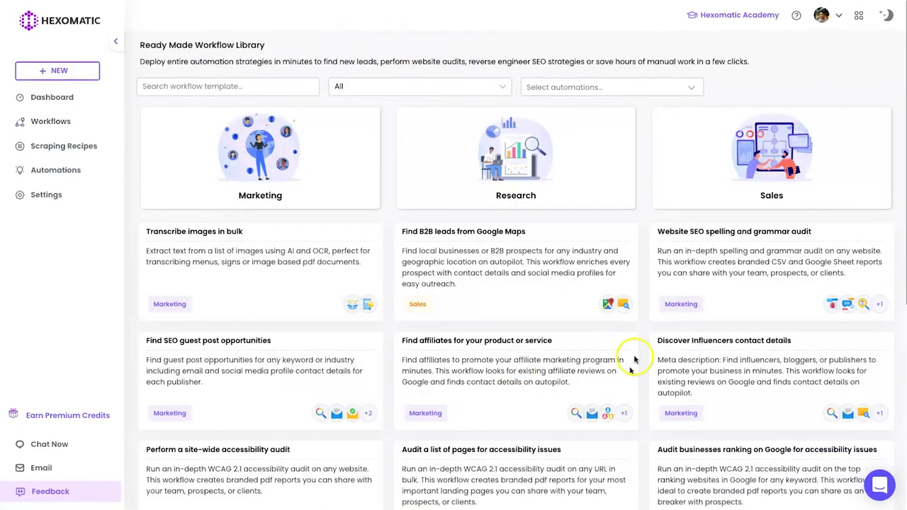
Step: Look through the templates in the ready made workflow library and load more of them
{"action": "scroll", "coordinate": [447, 500], "scroll_direction": "down", "scroll_amount": 1}
{"action": "scroll", "coordinate": [395, 461], "scroll_direction": "down", "scroll_amount": 1}
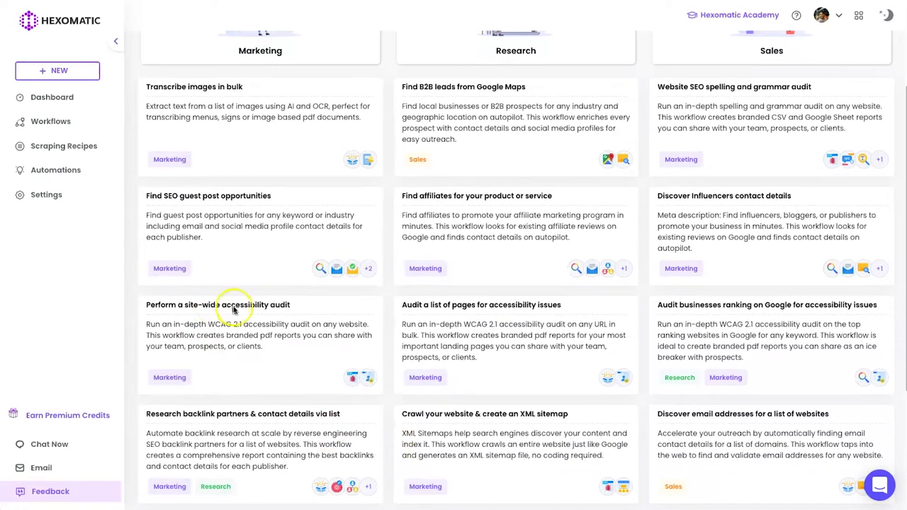
{"action": "scroll", "coordinate": [397, 334], "scroll_direction": "down", "scroll_amount": 2}
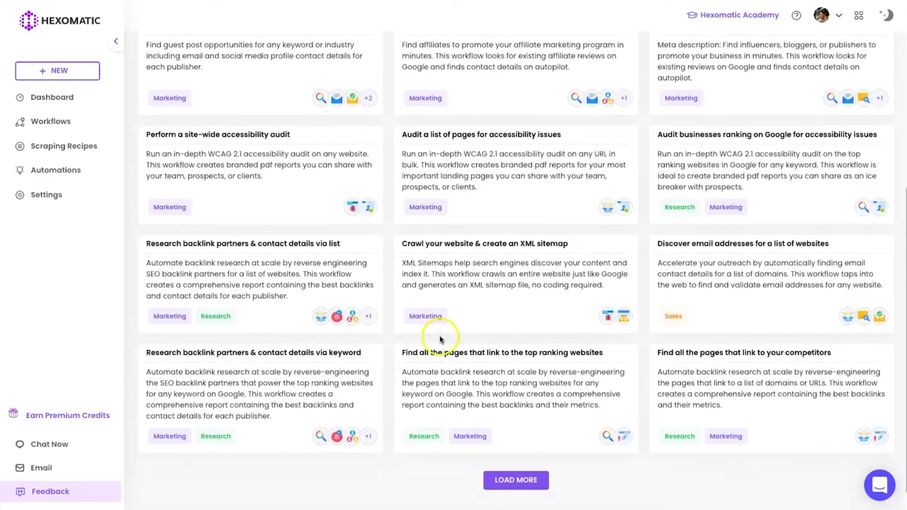
{"action": "left_click", "coordinate": [526, 478]}
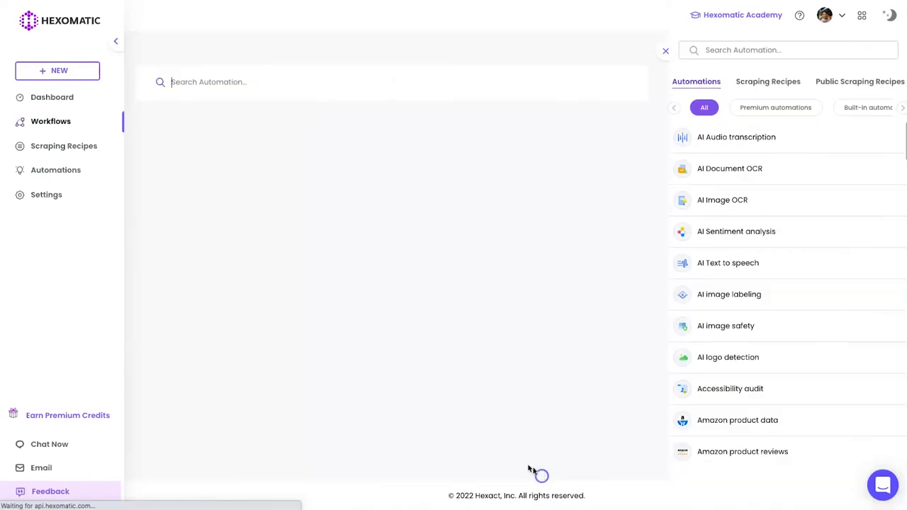
{"action": "right_click", "coordinate": [369, 58]}
{"action": "left_click", "coordinate": [376, 65]}
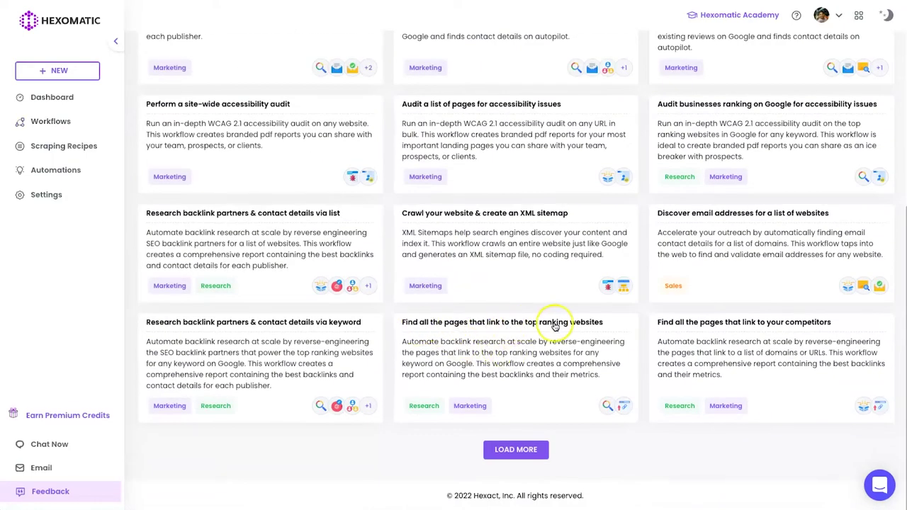
{"action": "left_click", "coordinate": [516, 450]}
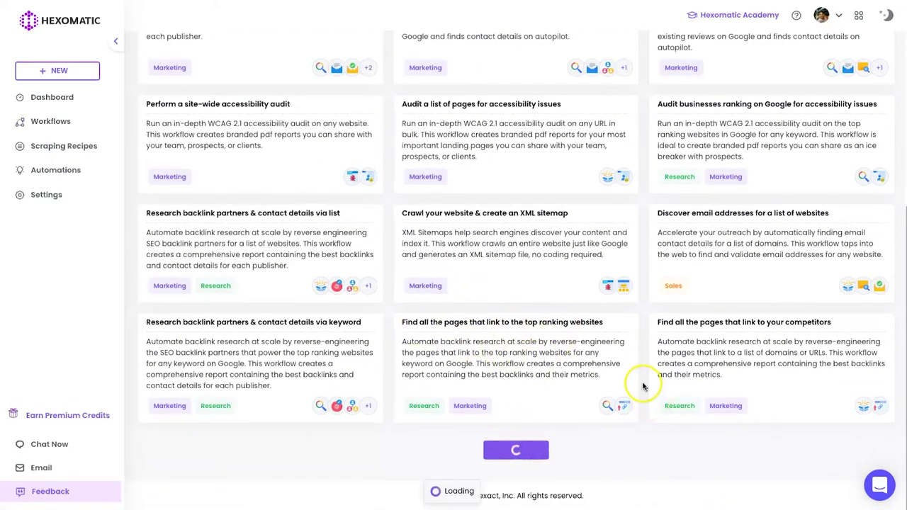
Step: Examine the additional templates through to Verify a list of email addresses, and return to the start of the library
{"action": "scroll", "coordinate": [644, 386], "scroll_direction": "down", "scroll_amount": 1}
{"action": "scroll", "coordinate": [643, 387], "scroll_direction": "down", "scroll_amount": 1}
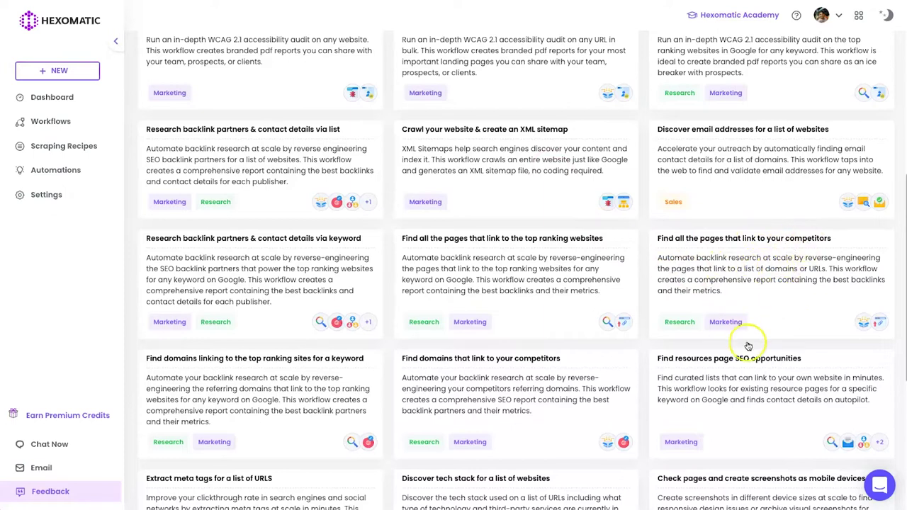
{"action": "scroll", "coordinate": [751, 319], "scroll_direction": "down", "scroll_amount": 3}
{"action": "scroll", "coordinate": [496, 326], "scroll_direction": "down", "scroll_amount": 1}
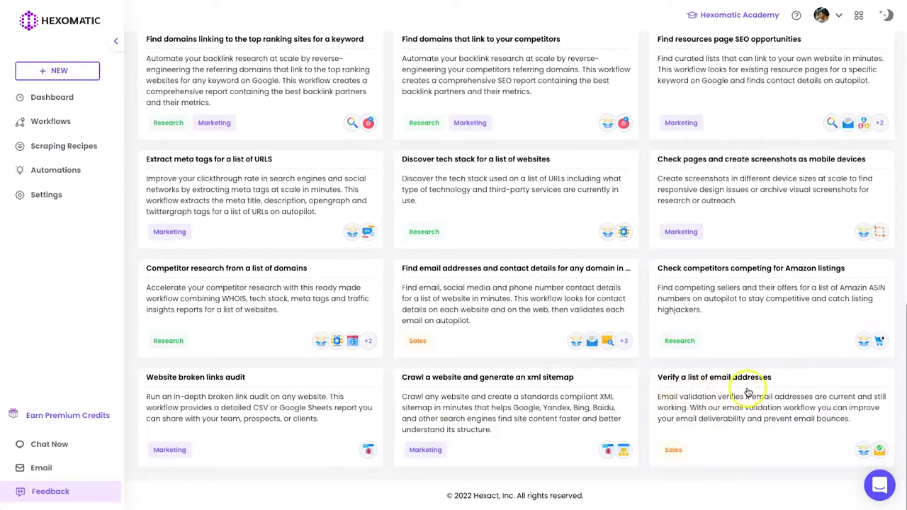
{"action": "scroll", "coordinate": [725, 400], "scroll_direction": "up", "scroll_amount": 10}
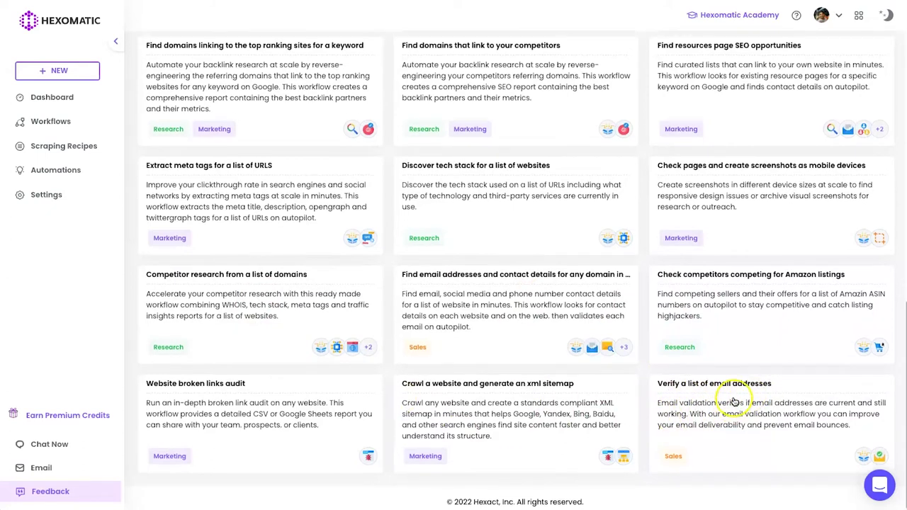
{"action": "scroll", "coordinate": [735, 399], "scroll_direction": "up", "scroll_amount": 2}
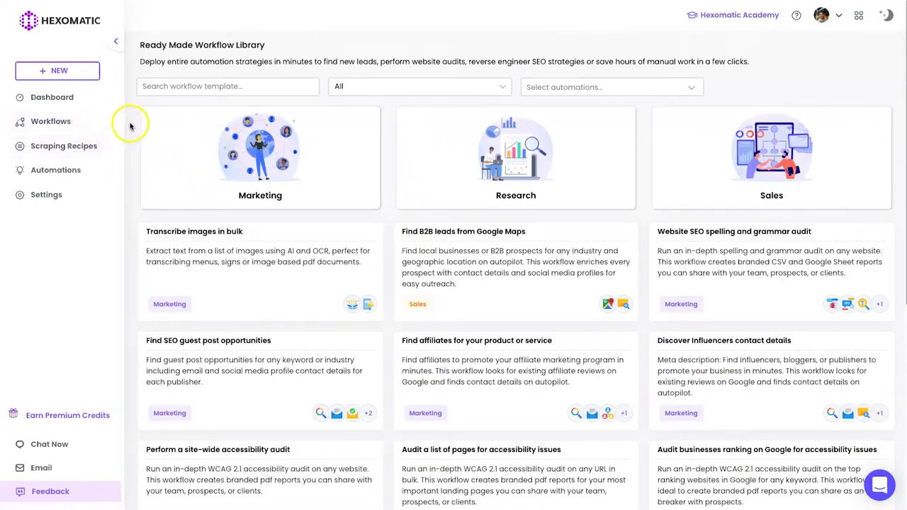
Step: Open the saved LMR Feed to AI Speech workflow and examine its Data input and RSS feed extractor settings
{"action": "left_click", "coordinate": [71, 124]}
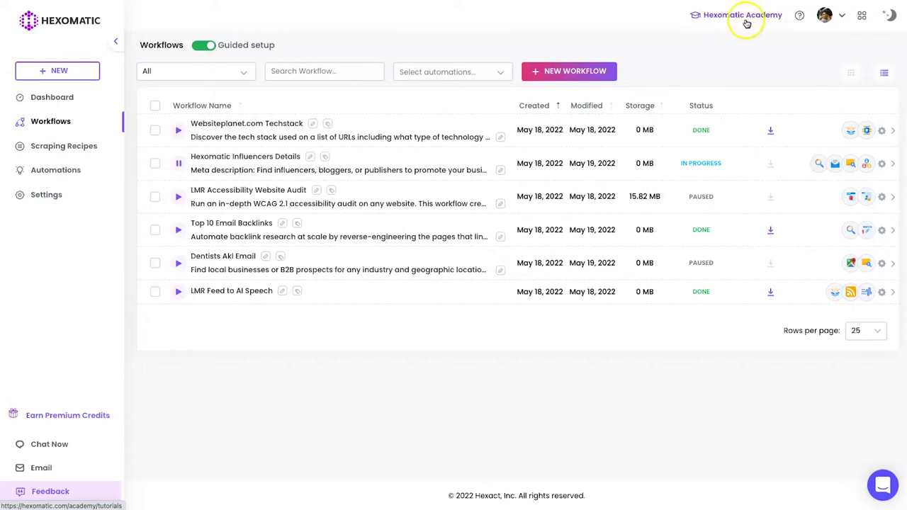
{"action": "left_click", "coordinate": [318, 293]}
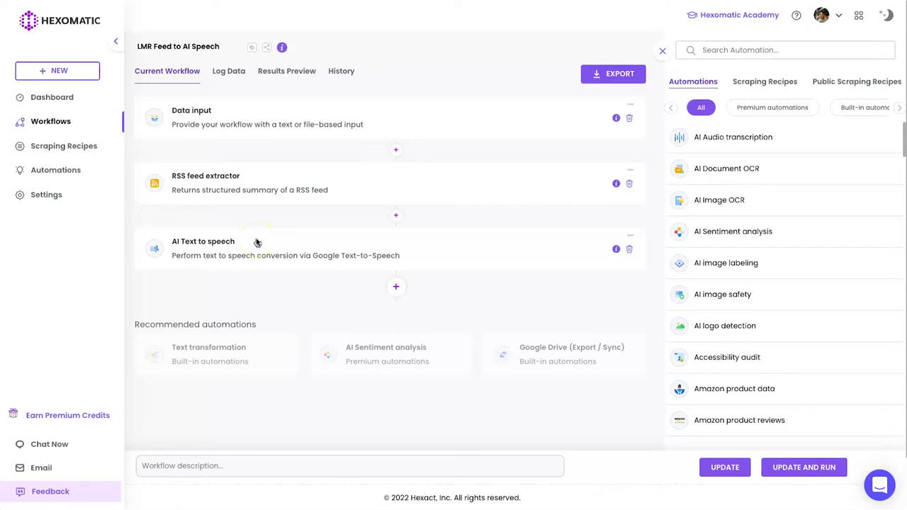
{"action": "left_click", "coordinate": [264, 116]}
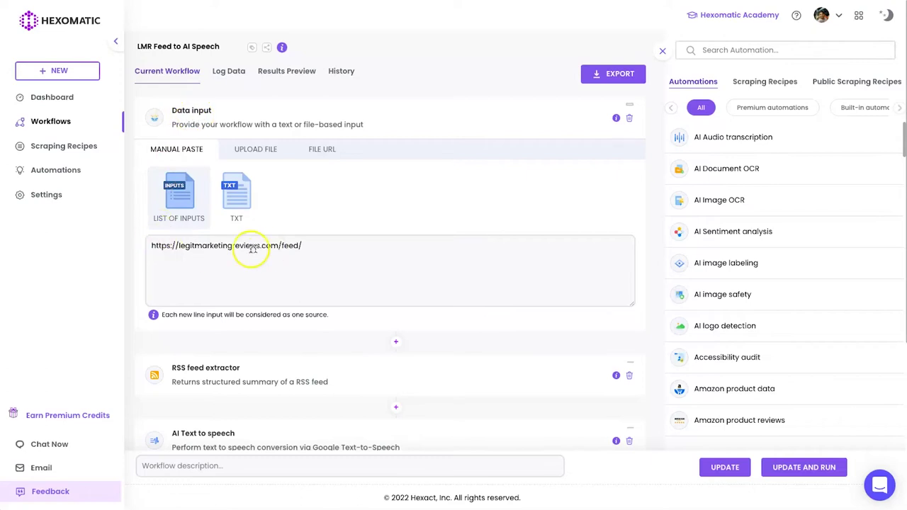
{"action": "left_click", "coordinate": [343, 124]}
{"action": "left_click", "coordinate": [252, 196]}
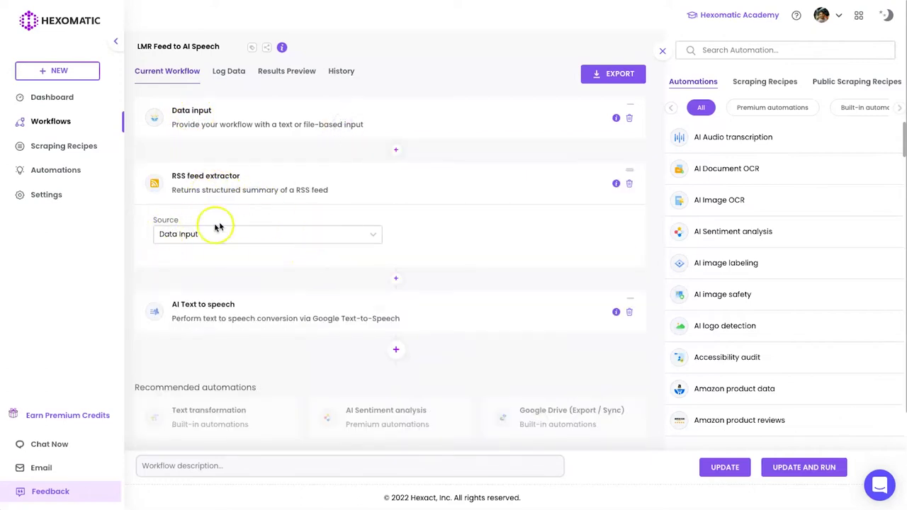
{"action": "left_click", "coordinate": [243, 177]}
Step: Examine the AI Text to speech fields and language options, and read through the workflow's log data
{"action": "left_click", "coordinate": [239, 265]}
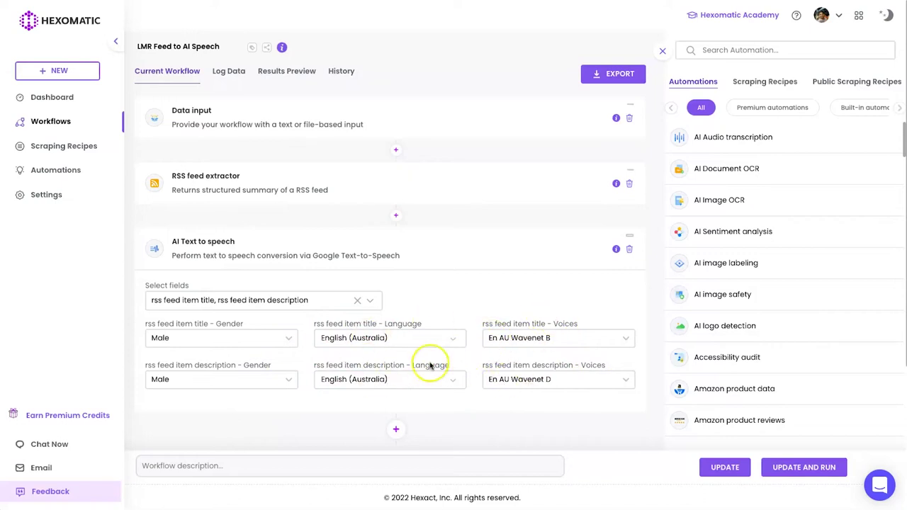
{"action": "left_click", "coordinate": [331, 338]}
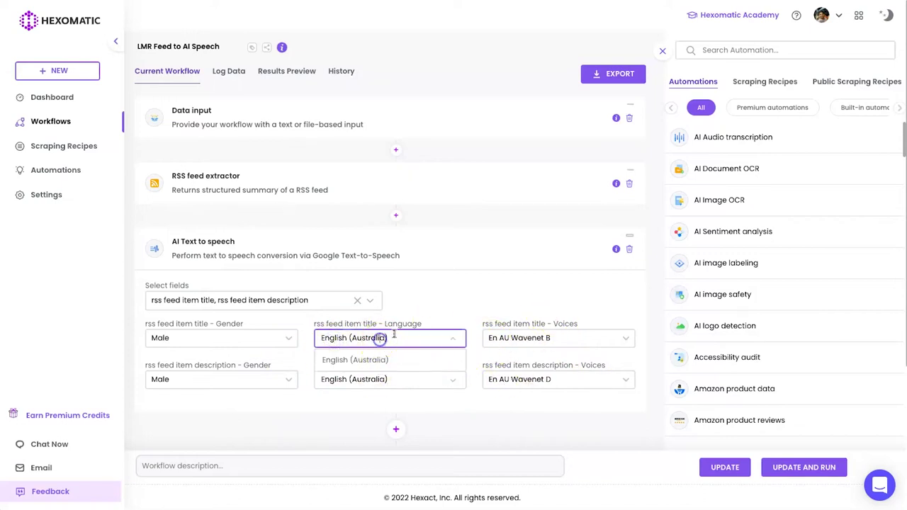
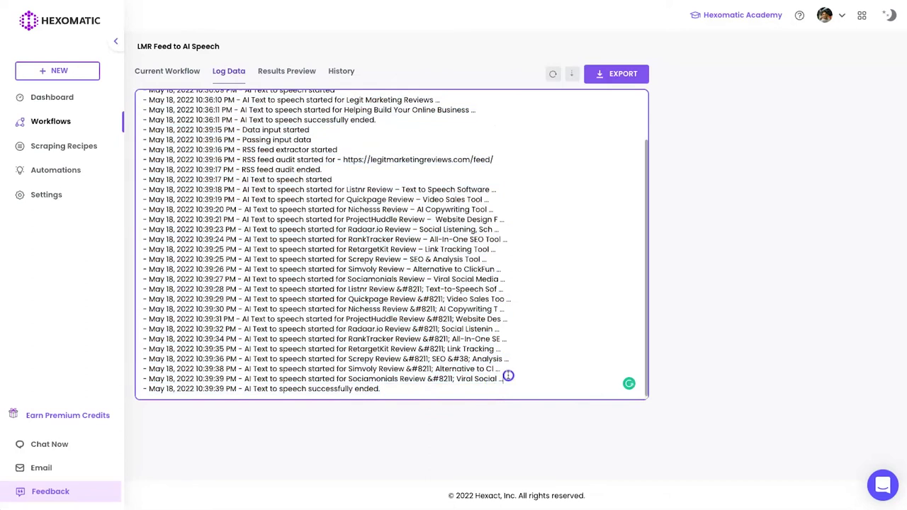
{"action": "left_click", "coordinate": [165, 161]}
Step: Examine the results preview of the LMR Feed to AI Speech workflow across to the generated audio link columns
{"action": "left_click", "coordinate": [287, 71]}
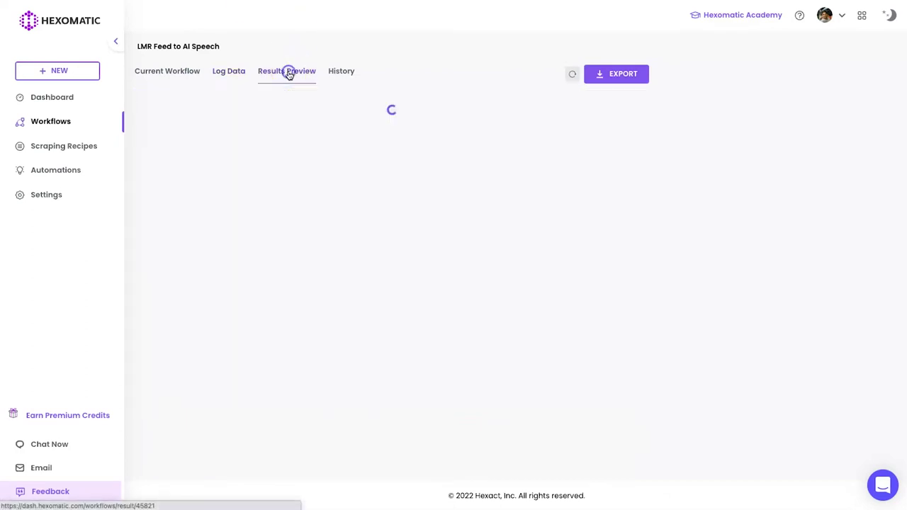
{"action": "left_click_drag", "start_coordinate": [246, 283], "coordinate": [309, 284]}
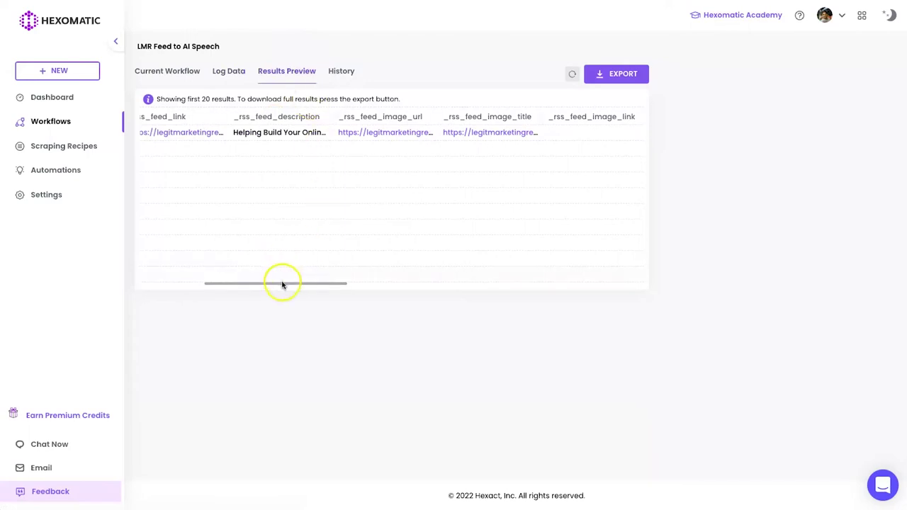
{"action": "left_click_drag", "start_coordinate": [316, 285], "coordinate": [547, 282]}
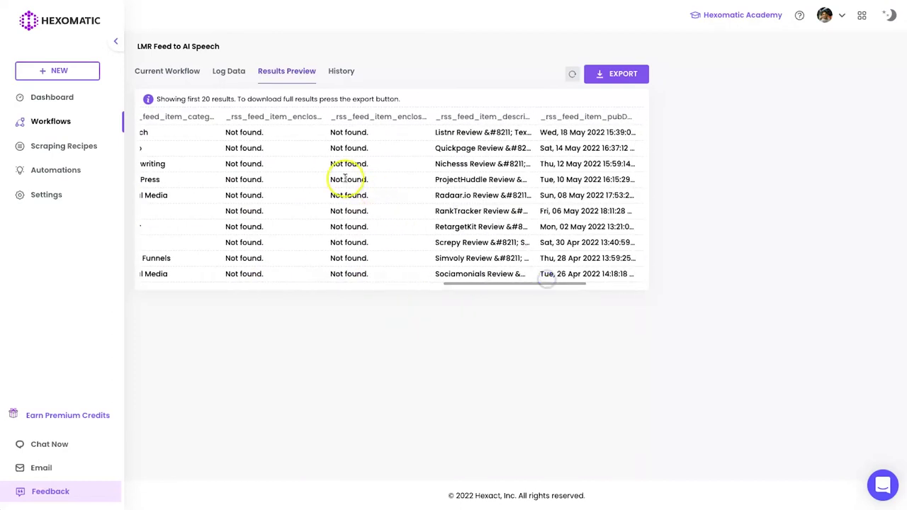
{"action": "left_click_drag", "start_coordinate": [555, 285], "coordinate": [628, 277]}
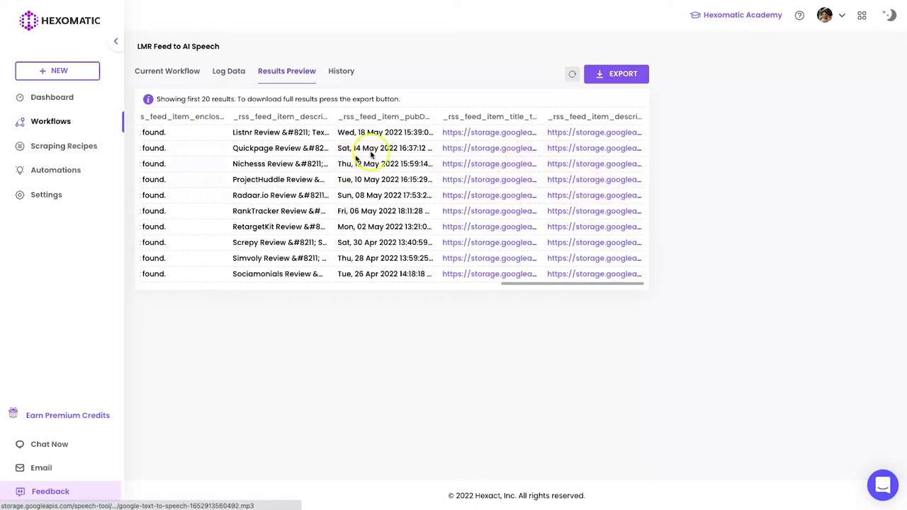
Step: Download and play the Quickpage Review's title and description audio files, and return to the first results columns
{"action": "key", "text": "XF86AudioRaiseVolume"}
{"action": "left_click", "coordinate": [517, 154]}
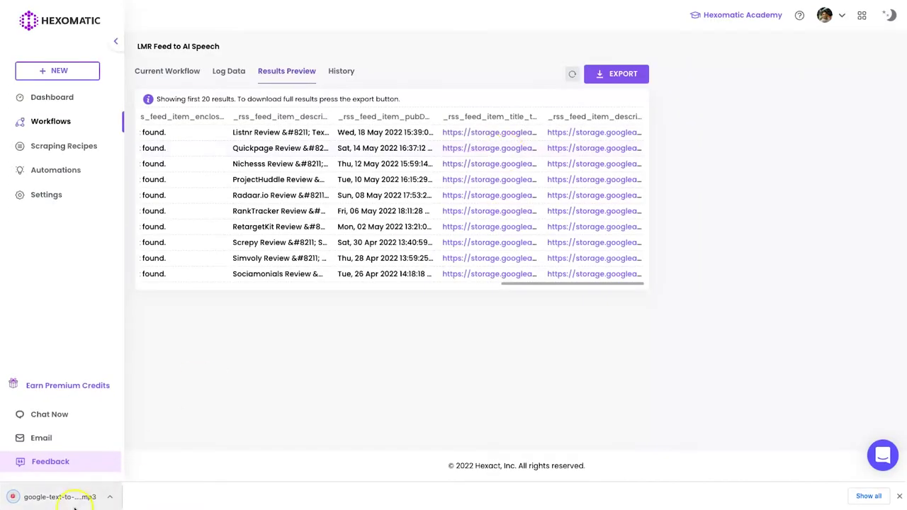
{"action": "left_click", "coordinate": [71, 498]}
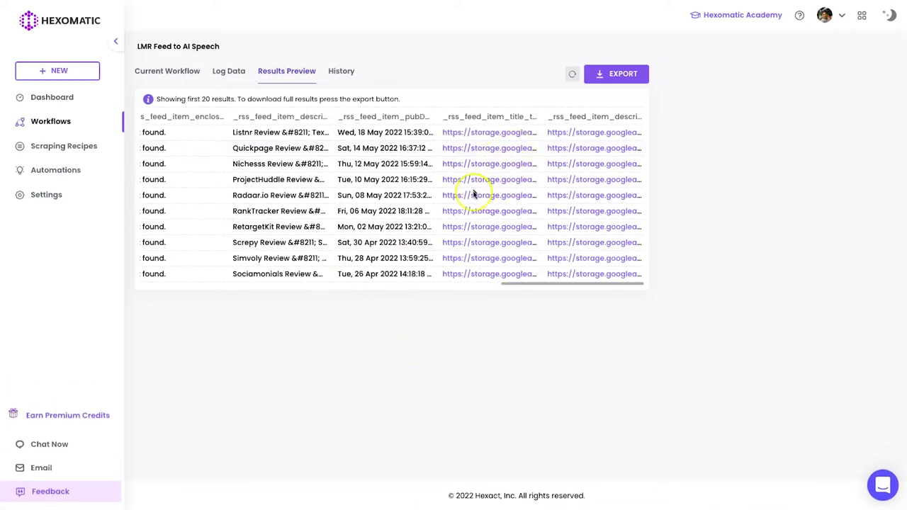
{"action": "left_click", "coordinate": [578, 151]}
{"action": "left_click", "coordinate": [67, 498]}
{"action": "key", "text": "XF86AudioMute"}
{"action": "left_click_drag", "start_coordinate": [532, 288], "coordinate": [79, 291]}
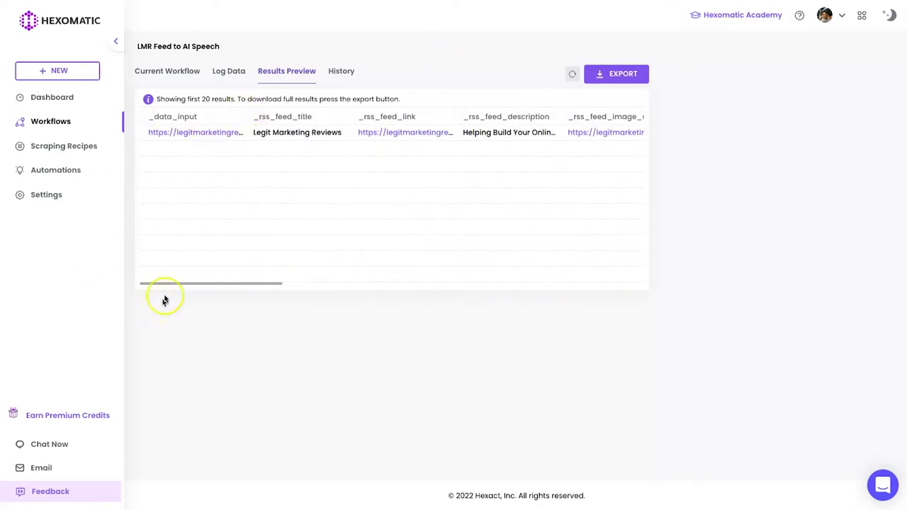
Step: Open the saved Dentists Akl Email workflow and examine its Google Maps keyword, save range and search results options
{"action": "left_click", "coordinate": [84, 121]}
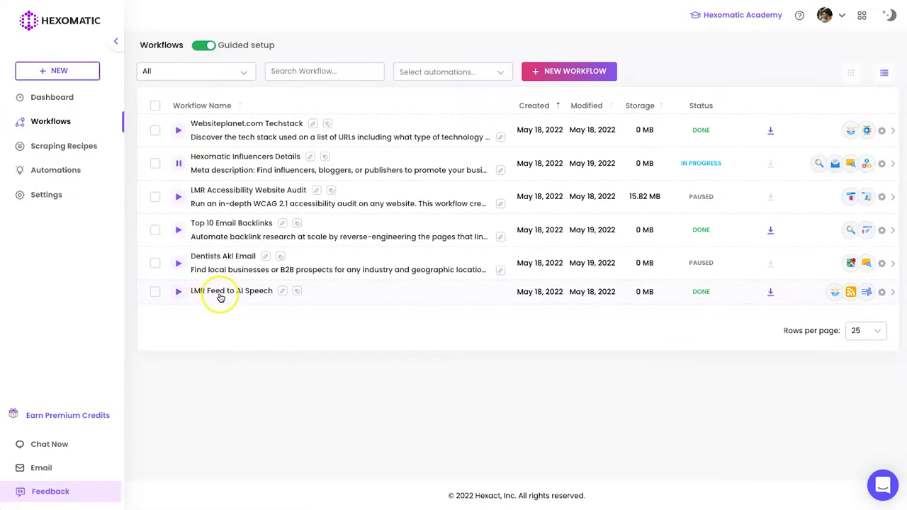
{"action": "left_click", "coordinate": [236, 260]}
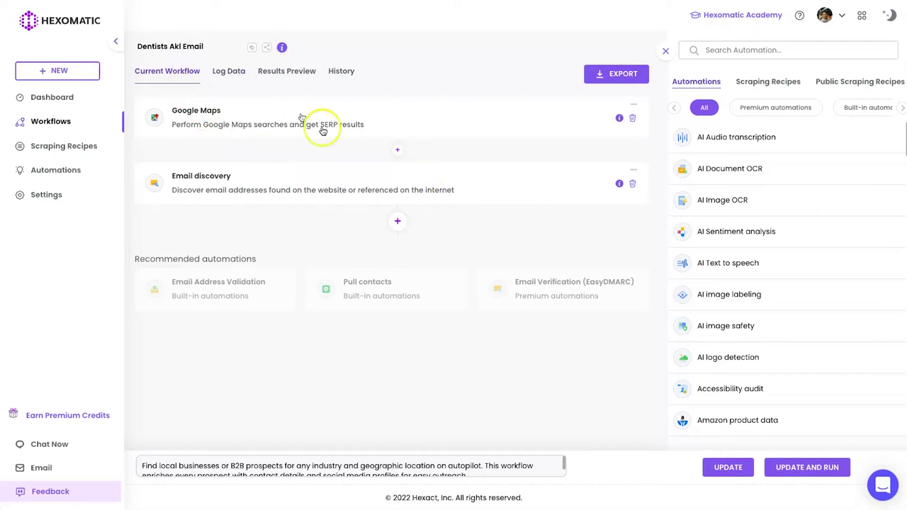
{"action": "left_click", "coordinate": [219, 115]}
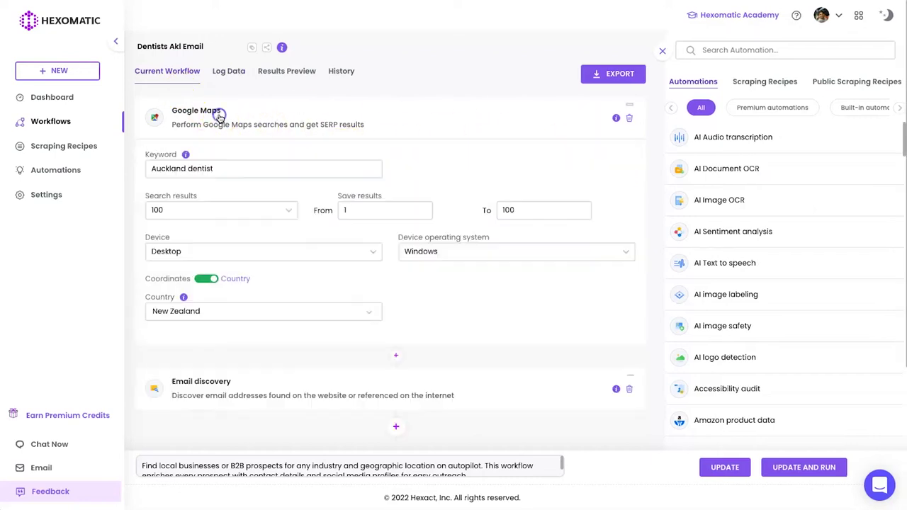
{"action": "left_click_drag", "start_coordinate": [153, 179], "coordinate": [222, 170]}
{"action": "left_click", "coordinate": [223, 170]}
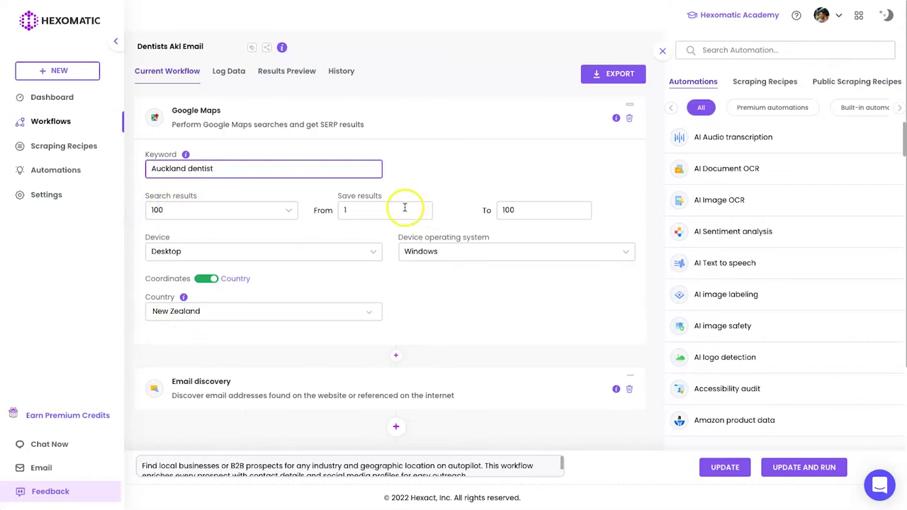
{"action": "double_click", "coordinate": [498, 209]}
{"action": "left_click", "coordinate": [239, 214]}
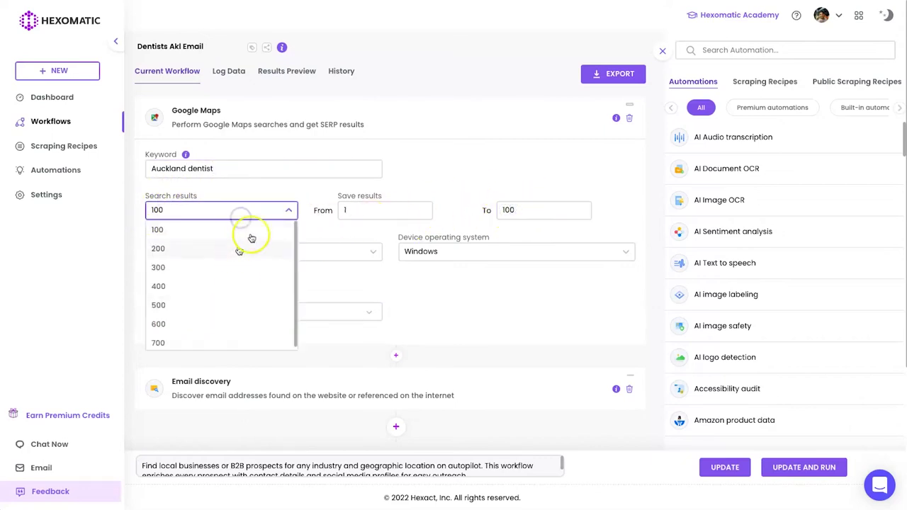
{"action": "left_click", "coordinate": [315, 189]}
Step: Read through the log data of the Dentists Akl Email workflow
{"action": "left_click", "coordinate": [234, 73]}
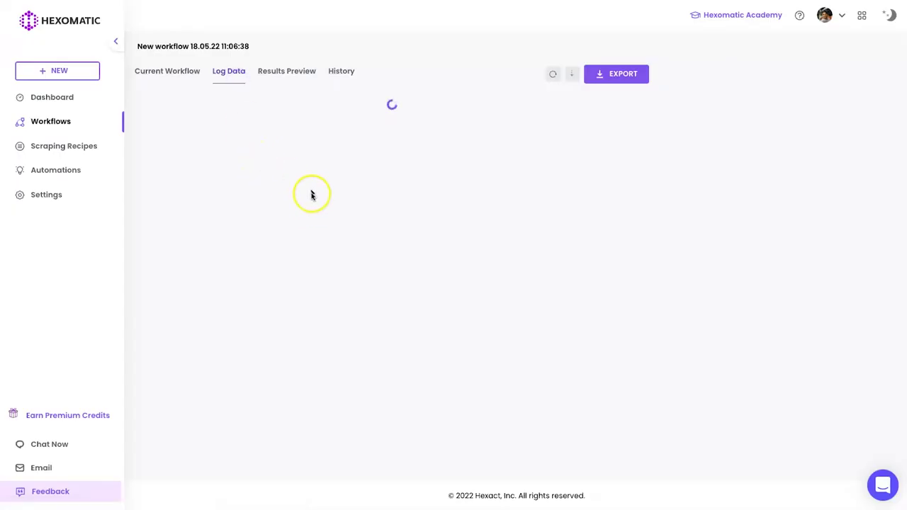
{"action": "left_click_drag", "start_coordinate": [230, 120], "coordinate": [479, 383]}
{"action": "left_click", "coordinate": [479, 383]}
Step: Examine the dentist workflow's results preview, focusing on the discovered email column for each business
{"action": "left_click", "coordinate": [285, 70]}
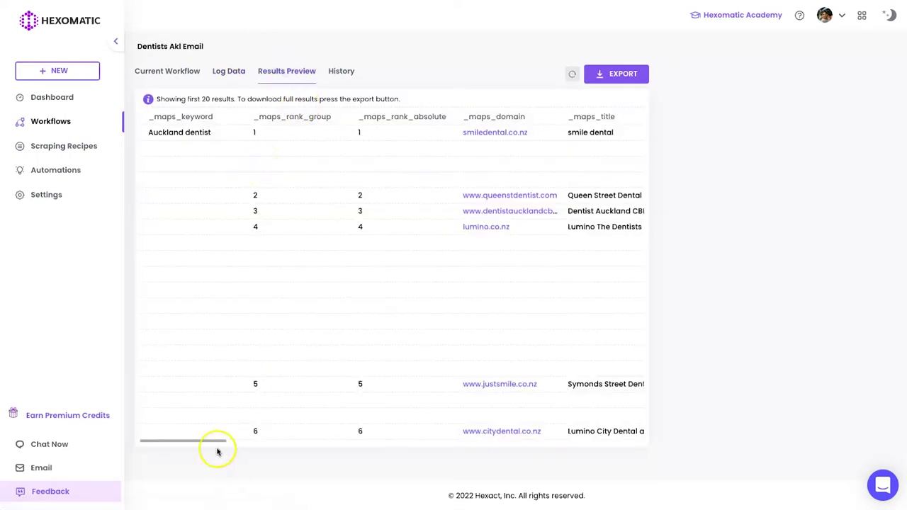
{"action": "left_click_drag", "start_coordinate": [217, 443], "coordinate": [658, 447]}
{"action": "left_click_drag", "start_coordinate": [605, 414], "coordinate": [565, 289]}
{"action": "left_click", "coordinate": [582, 365]}
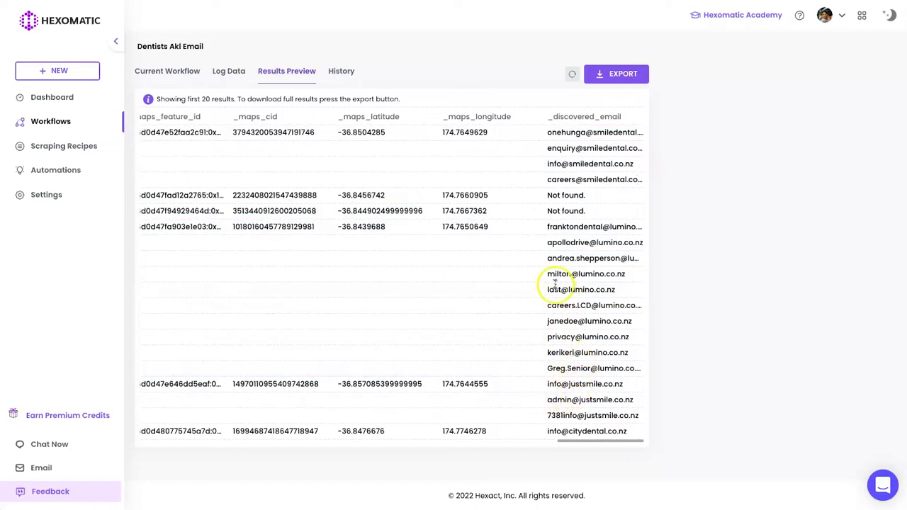
{"action": "left_click_drag", "start_coordinate": [554, 273], "coordinate": [640, 361]}
{"action": "left_click", "coordinate": [589, 384]}
{"action": "left_click_drag", "start_coordinate": [589, 384], "coordinate": [631, 419]}
{"action": "left_click", "coordinate": [632, 419]}
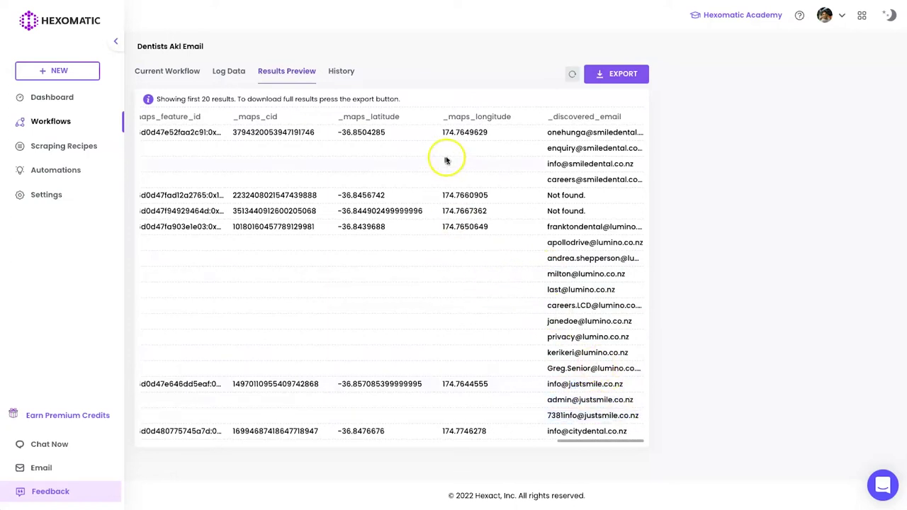
Step: Leave the Dentists Akl Email workflow and return to the list of saved workflows
{"action": "left_click", "coordinate": [167, 73]}
{"action": "right_click", "coordinate": [308, 53]}
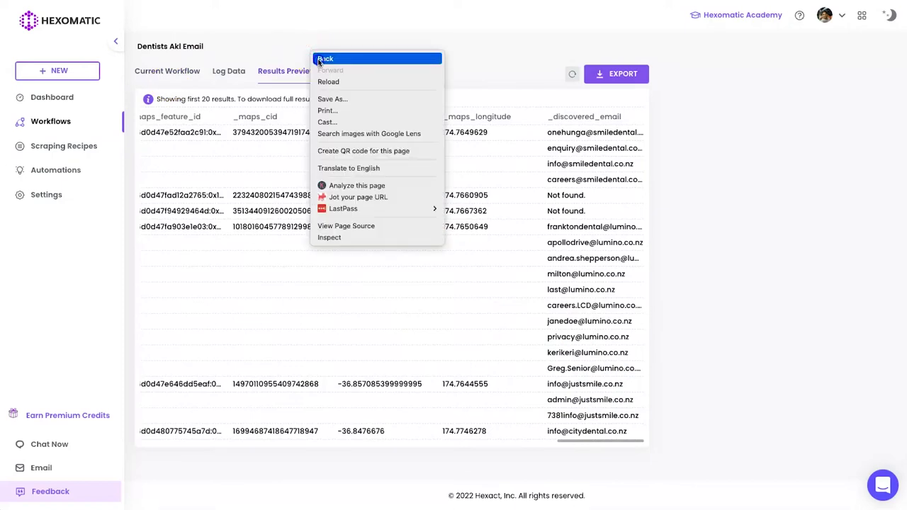
{"action": "left_click", "coordinate": [318, 57]}
{"action": "right_click", "coordinate": [333, 52]}
{"action": "left_click", "coordinate": [336, 57]}
{"action": "right_click", "coordinate": [333, 52]}
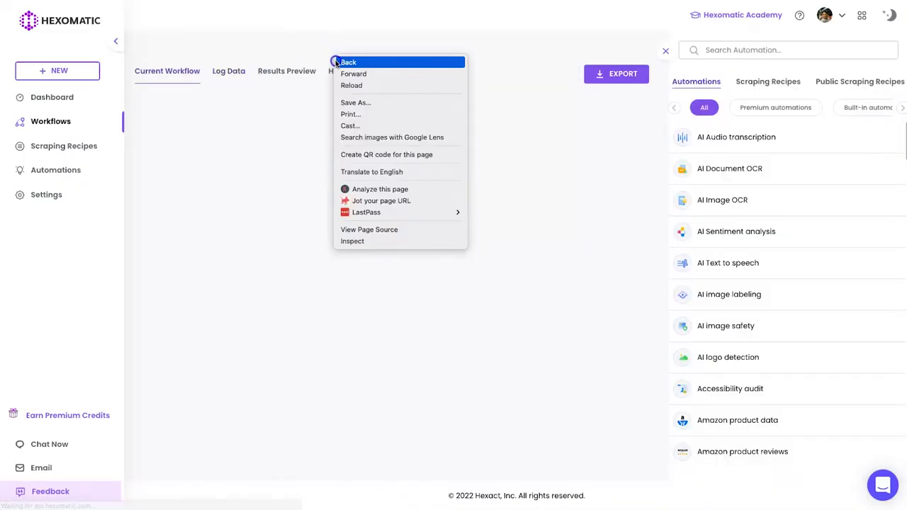
{"action": "left_click", "coordinate": [338, 57]}
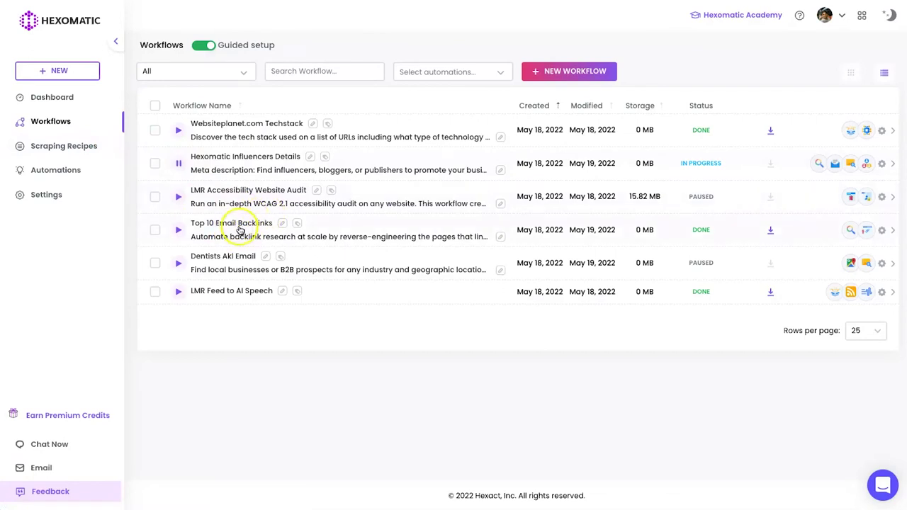
Step: Open the saved Top 10 Email Backlinks workflow and examine its Google Search keyword and save results range
{"action": "left_click", "coordinate": [241, 230]}
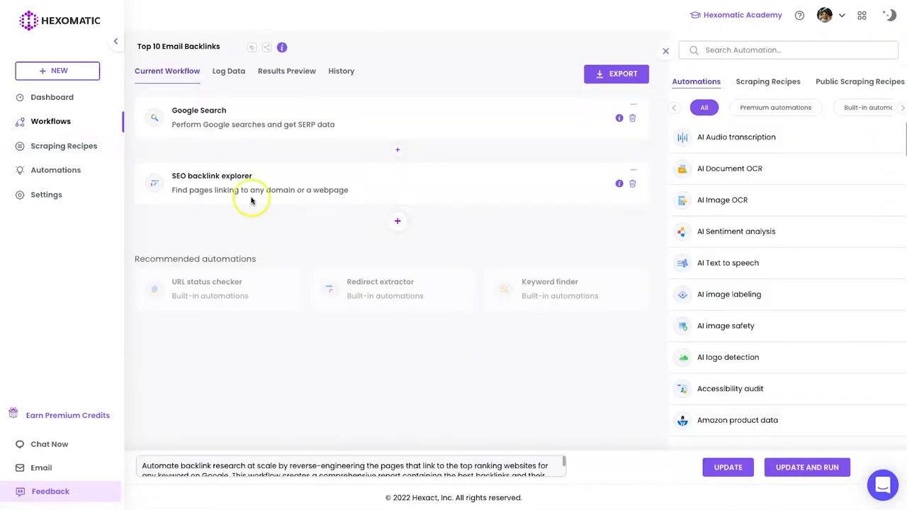
{"action": "left_click", "coordinate": [213, 121]}
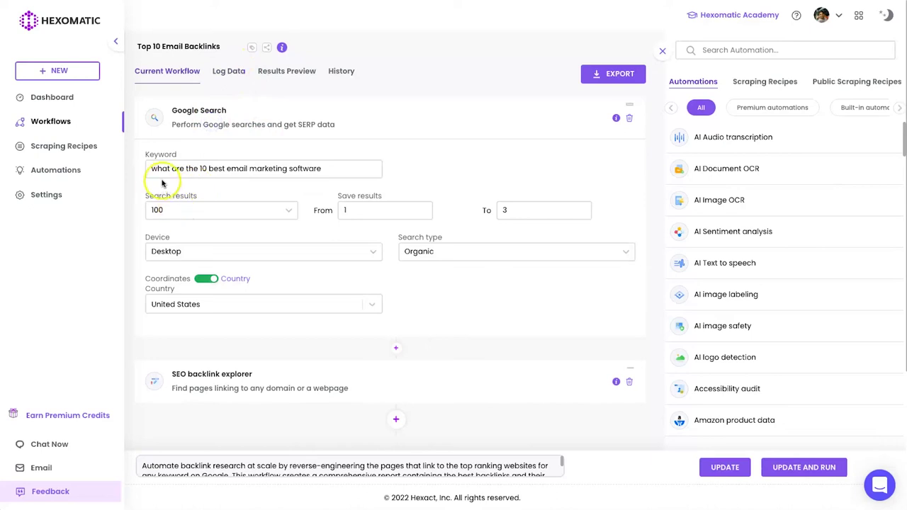
{"action": "left_click_drag", "start_coordinate": [153, 168], "coordinate": [304, 168]}
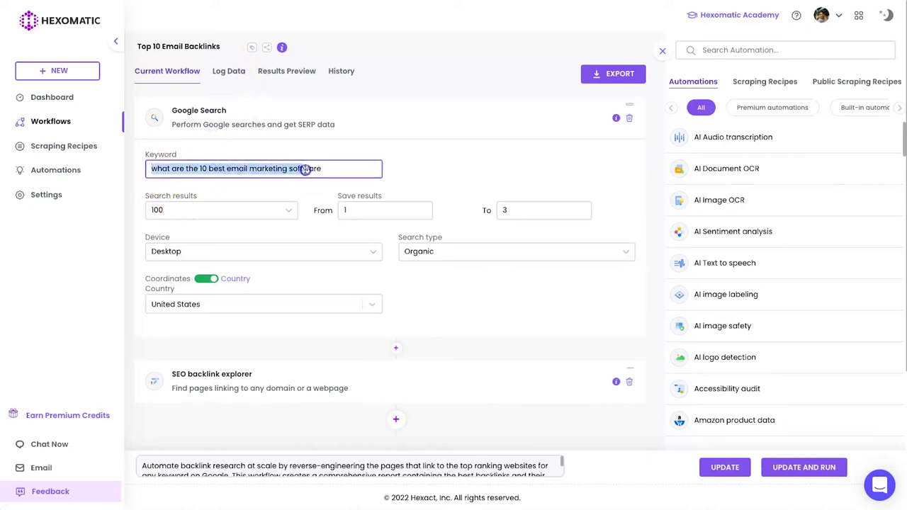
{"action": "left_click", "coordinate": [339, 172]}
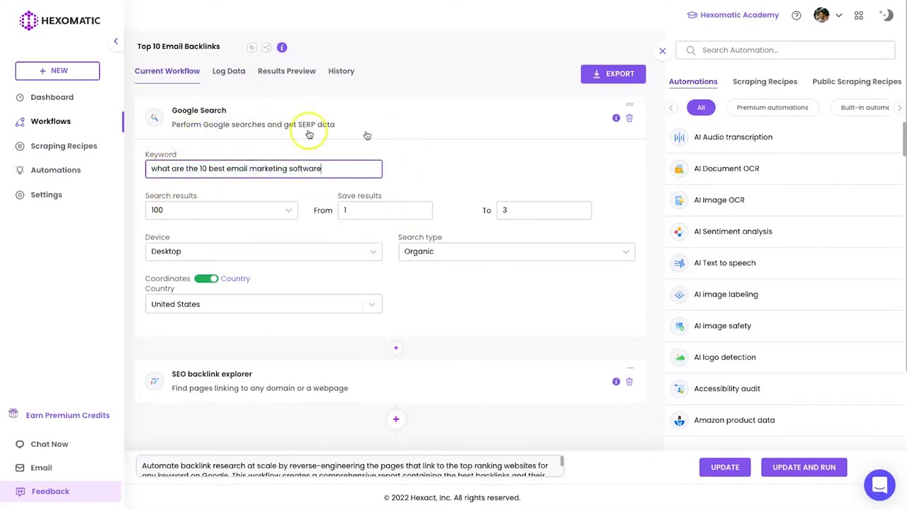
{"action": "left_click", "coordinate": [503, 209]}
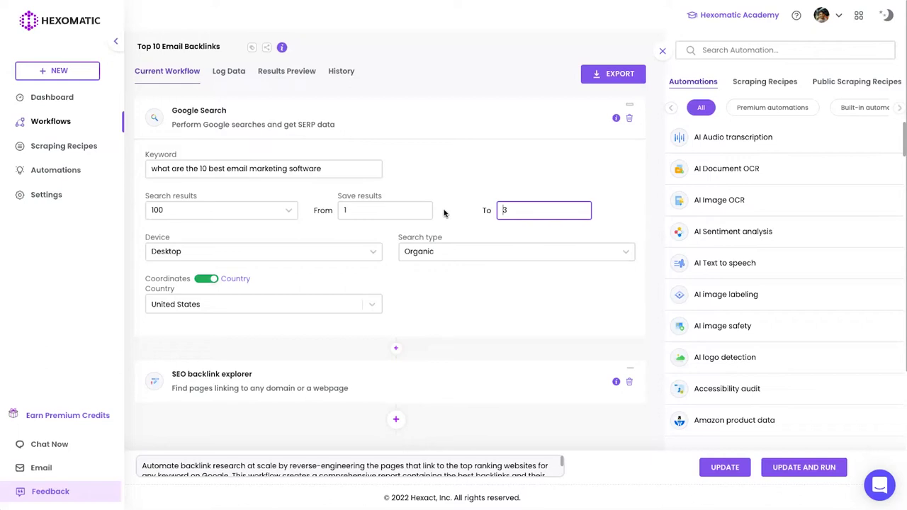
Step: Examine the SEO backlink explorer settings of the Top 10 Email Backlinks workflow, including the available result limits
{"action": "left_click", "coordinate": [448, 376]}
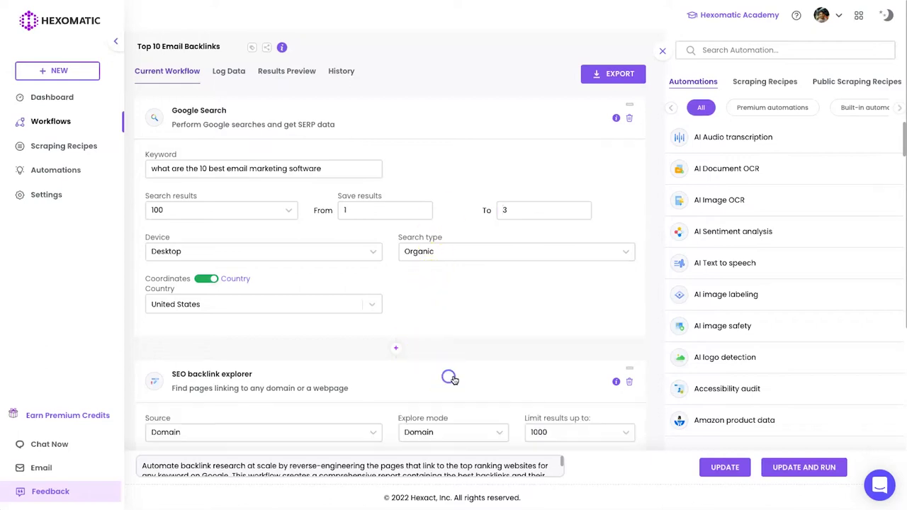
{"action": "scroll", "coordinate": [433, 391], "scroll_direction": "down", "scroll_amount": 2}
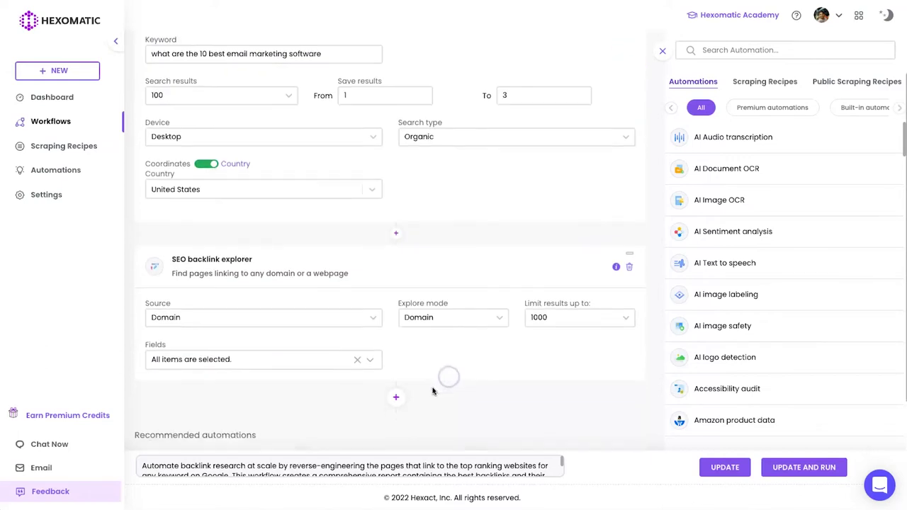
{"action": "left_click", "coordinate": [560, 321]}
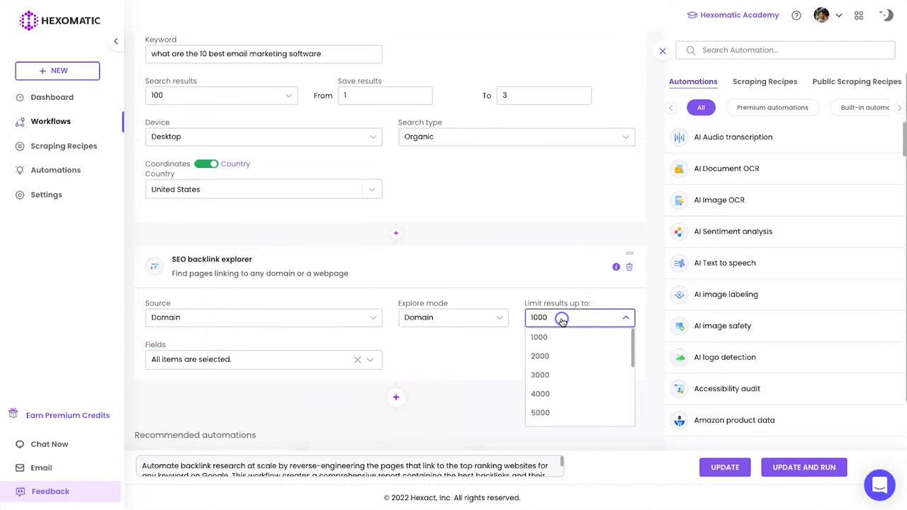
{"action": "left_click", "coordinate": [547, 288]}
{"action": "scroll", "coordinate": [369, 129], "scroll_direction": "up", "scroll_amount": 2}
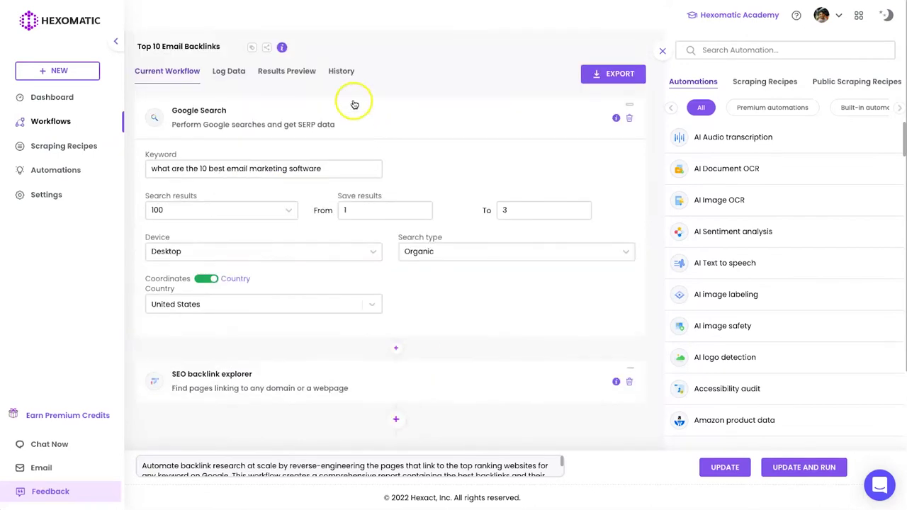
Step: Examine the backlink source and target columns in the workflow's results preview, and return to the list of saved workflows
{"action": "left_click", "coordinate": [262, 70]}
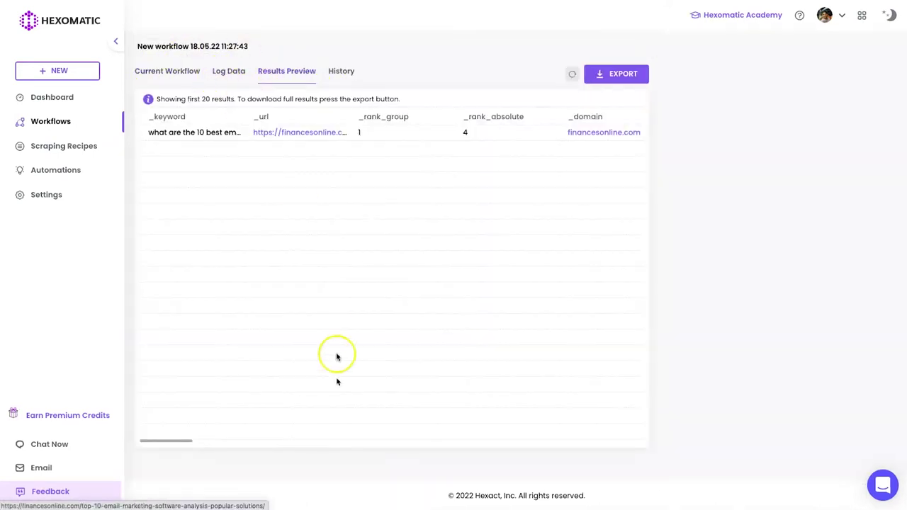
{"action": "left_click_drag", "start_coordinate": [173, 441], "coordinate": [280, 443]}
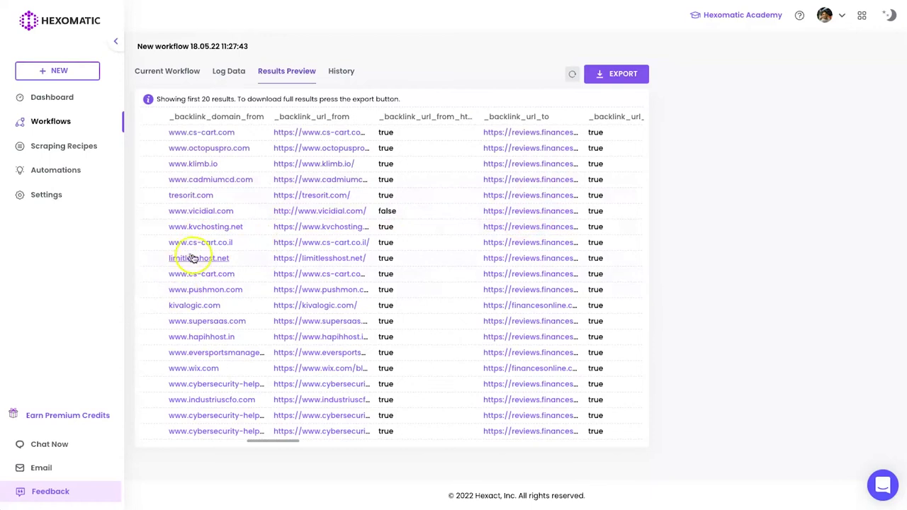
{"action": "left_click_drag", "start_coordinate": [294, 440], "coordinate": [290, 442]}
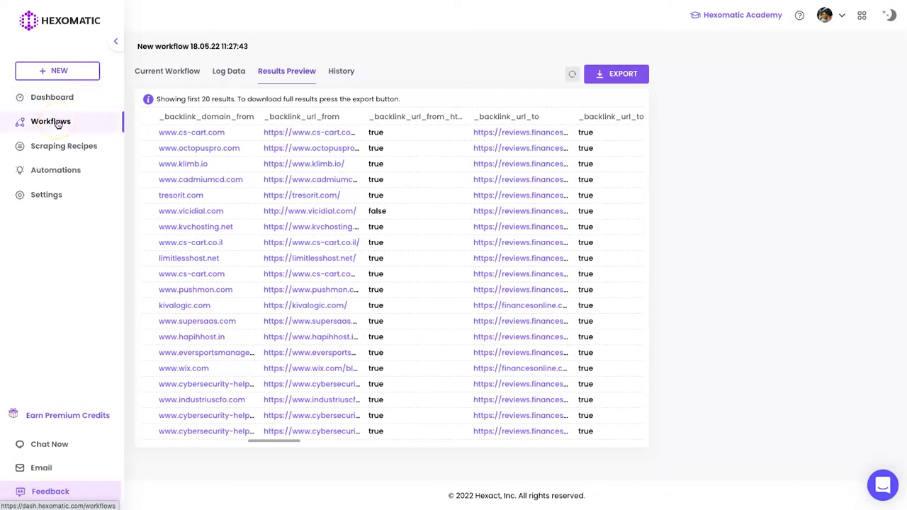
{"action": "left_click", "coordinate": [58, 123]}
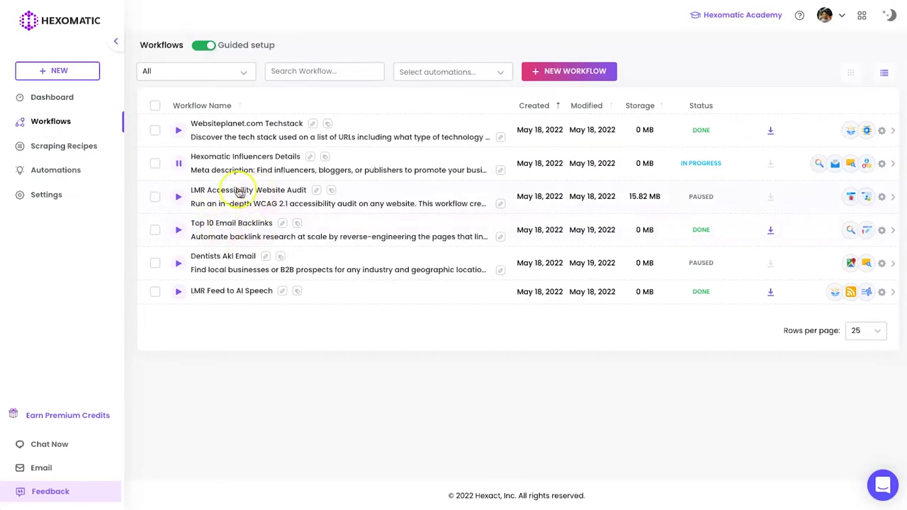
Step: Open the LMR Accessibility Website Audit workflow's results preview and view the PDF accessibility report of an audited page
{"action": "left_click", "coordinate": [282, 199]}
{"action": "left_click", "coordinate": [283, 72]}
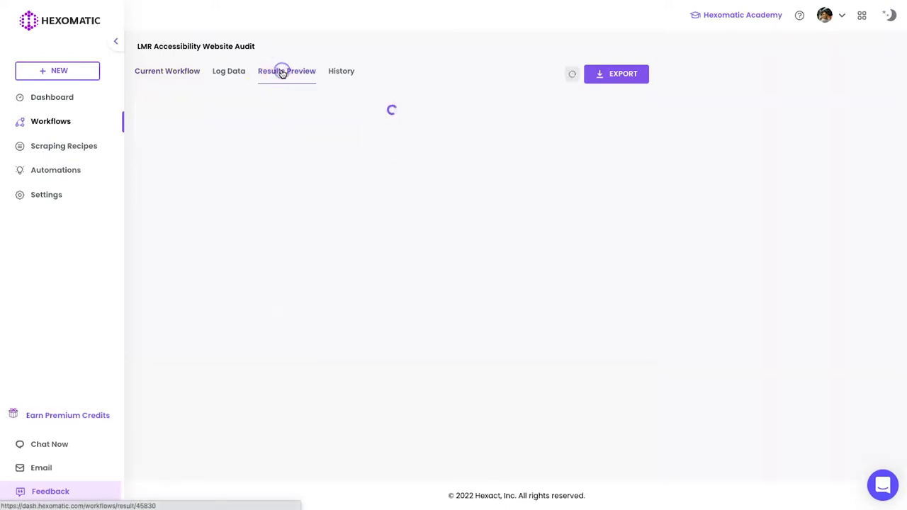
{"action": "left_click_drag", "start_coordinate": [229, 284], "coordinate": [536, 270]}
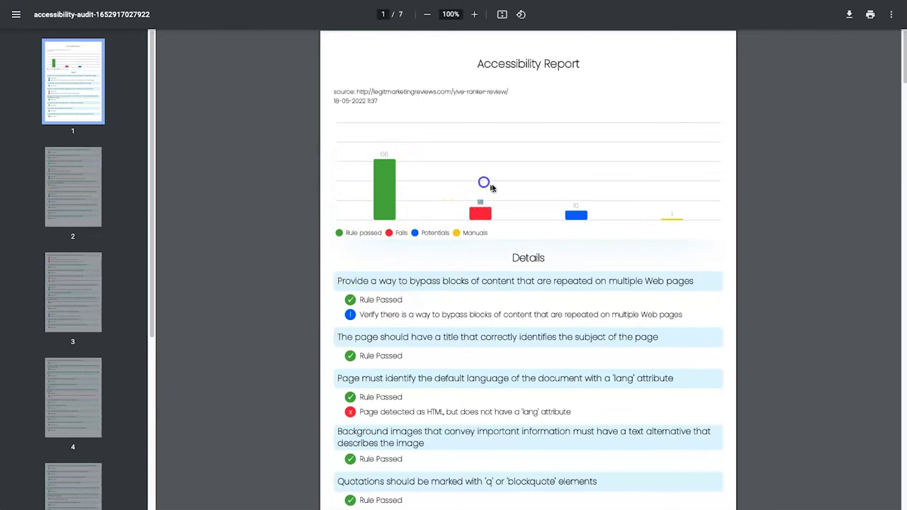
Step: Read through the PDF accessibility report, examining the summary chart and the passed and failed rules
{"action": "scroll", "coordinate": [609, 227], "scroll_direction": "down", "scroll_amount": 2}
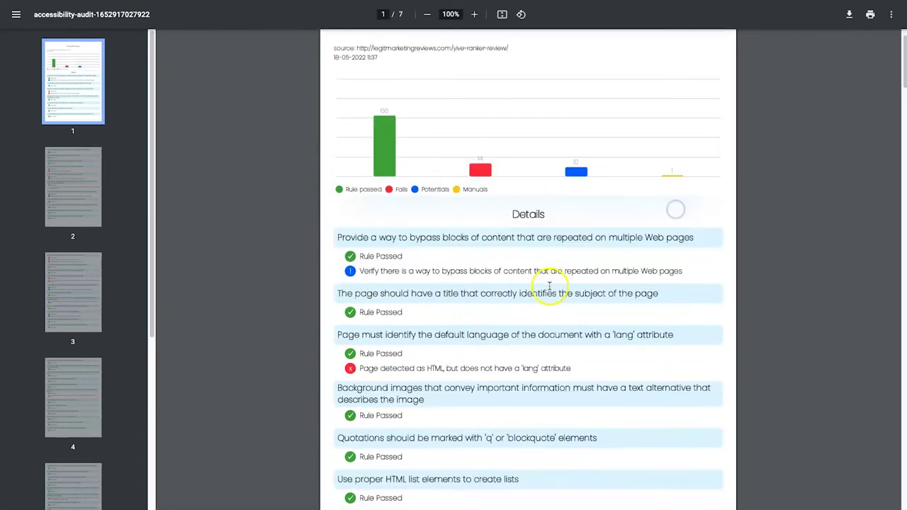
{"action": "left_click_drag", "start_coordinate": [358, 329], "coordinate": [579, 324]}
{"action": "left_click", "coordinate": [587, 326]}
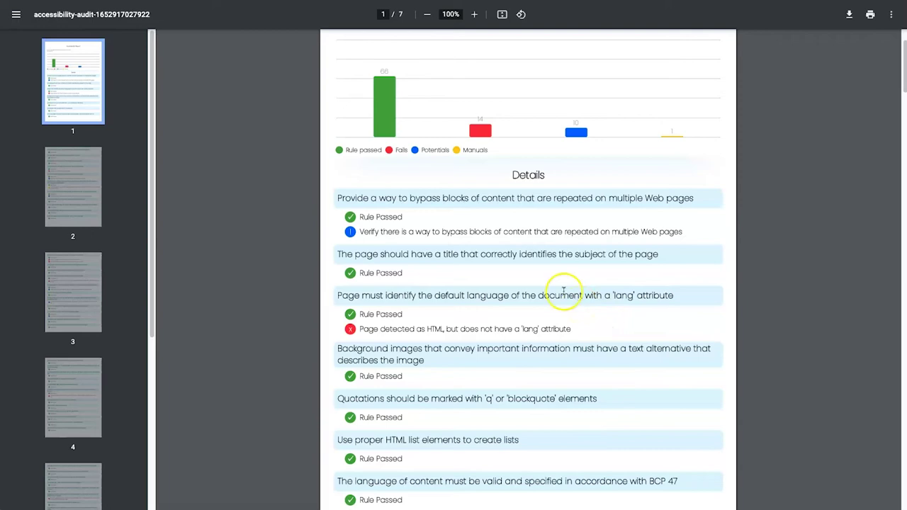
{"action": "scroll", "coordinate": [546, 470], "scroll_direction": "down", "scroll_amount": 10}
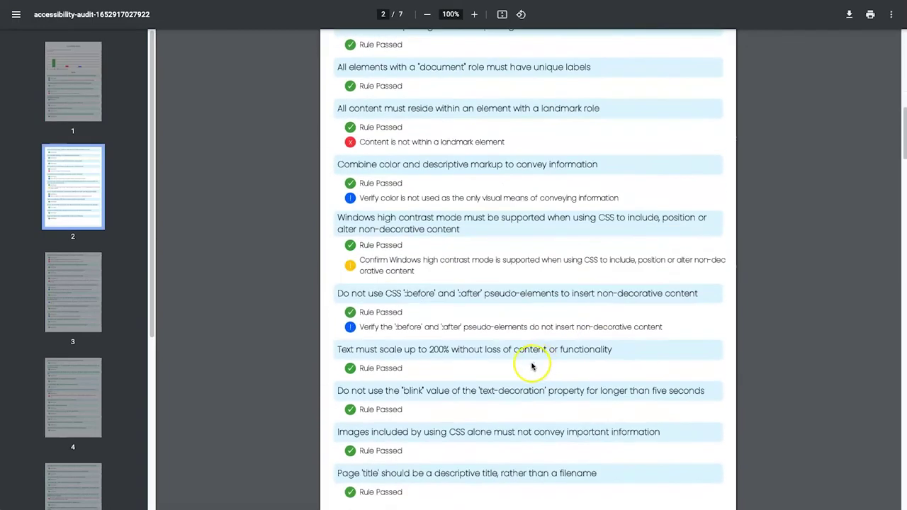
{"action": "scroll", "coordinate": [534, 366], "scroll_direction": "down", "scroll_amount": 15}
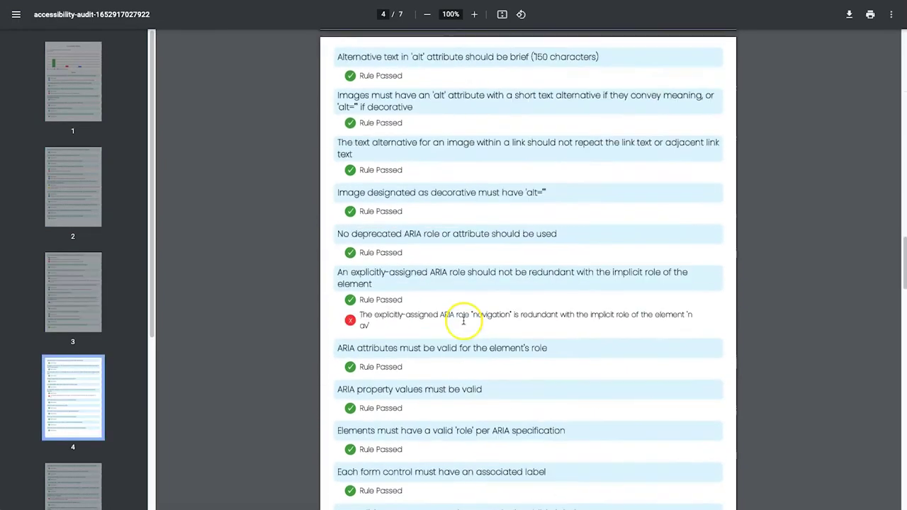
{"action": "scroll", "coordinate": [463, 320], "scroll_direction": "down", "scroll_amount": 6}
{"action": "scroll", "coordinate": [490, 364], "scroll_direction": "up", "scroll_amount": 20}
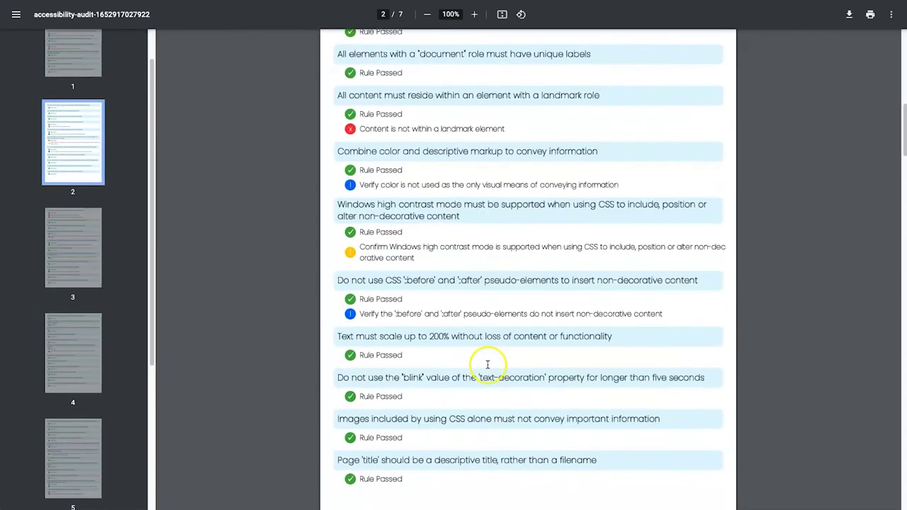
{"action": "scroll", "coordinate": [488, 364], "scroll_direction": "up", "scroll_amount": 12}
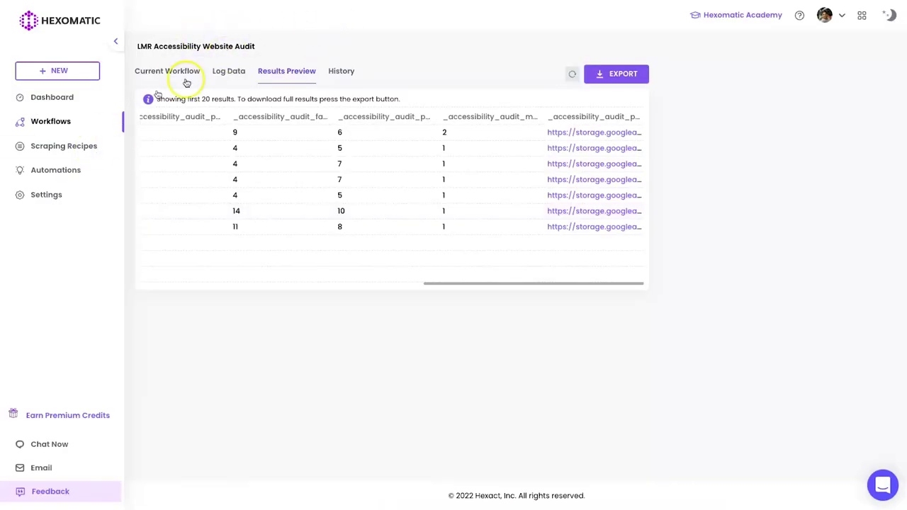
Step: Open the saved Hexomatic Influencers Details workflow and check its automation sequence and results preview
{"action": "left_click", "coordinate": [86, 115]}
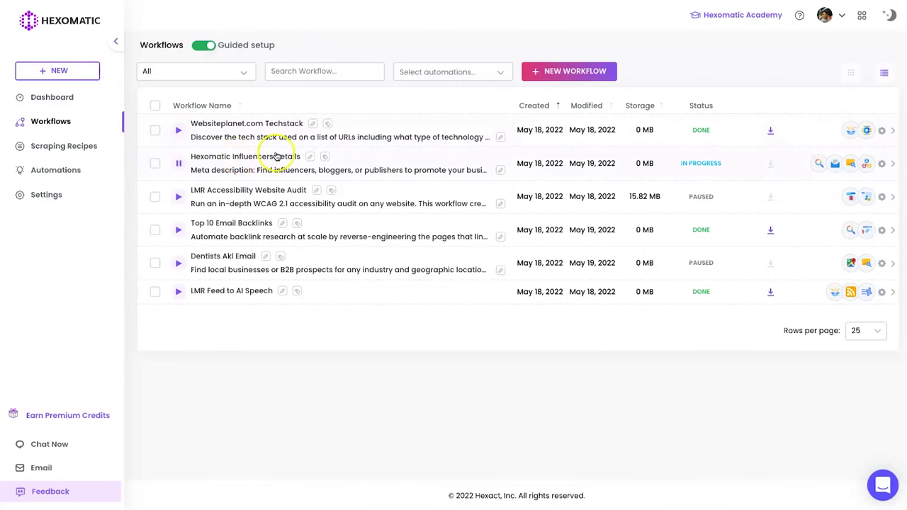
{"action": "left_click", "coordinate": [264, 162]}
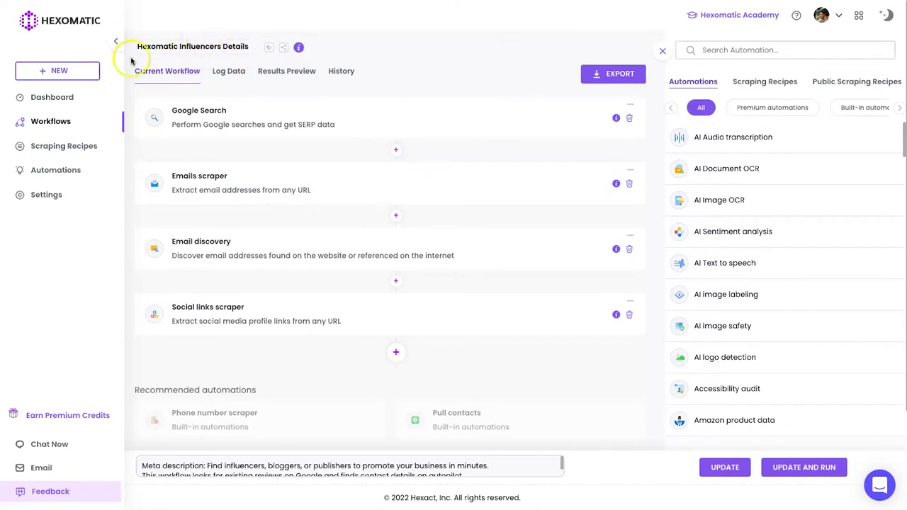
{"action": "left_click", "coordinate": [283, 73]}
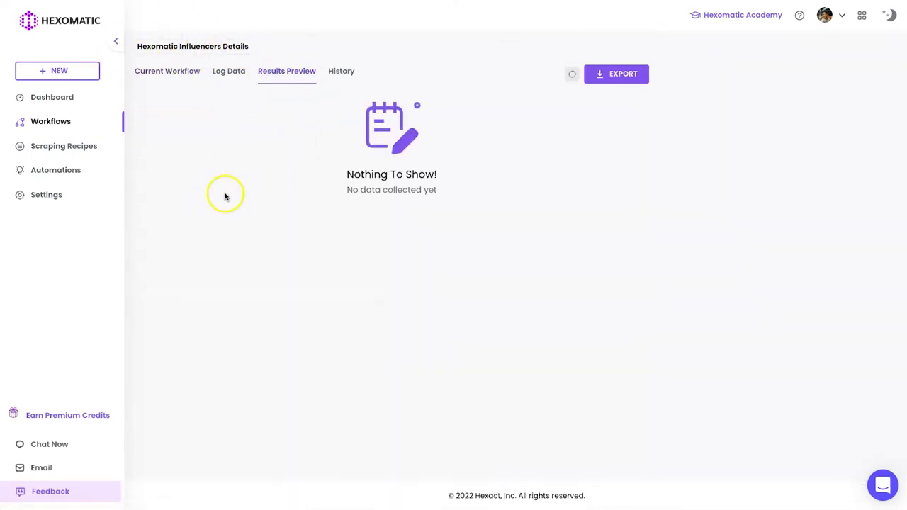
{"action": "left_click", "coordinate": [188, 70]}
Step: Read through the Hexomatic Influencers Details log data, examining the email scraper entries for each website
{"action": "left_click", "coordinate": [227, 72]}
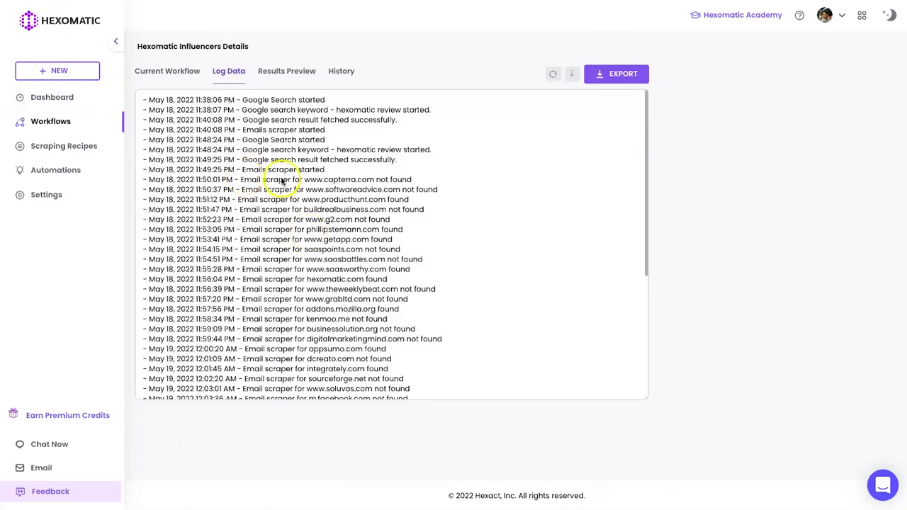
{"action": "left_click_drag", "start_coordinate": [167, 161], "coordinate": [441, 375]}
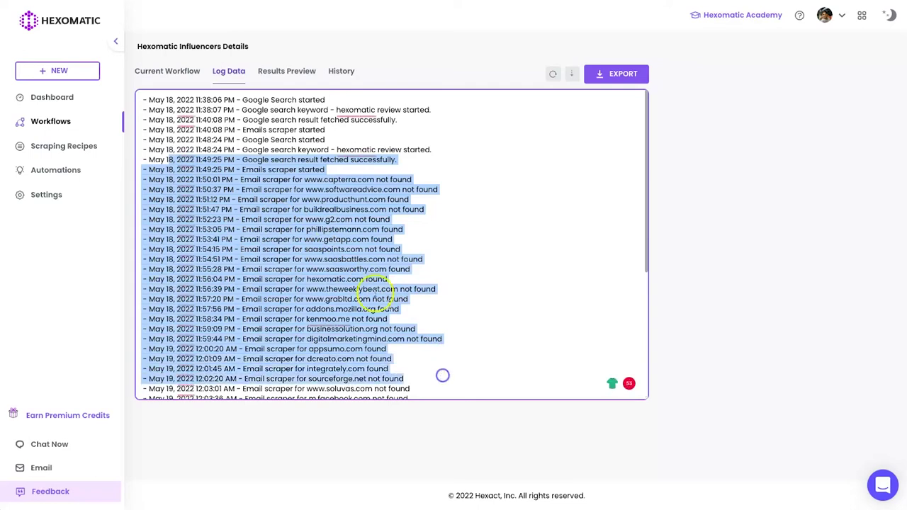
{"action": "left_click", "coordinate": [374, 289]}
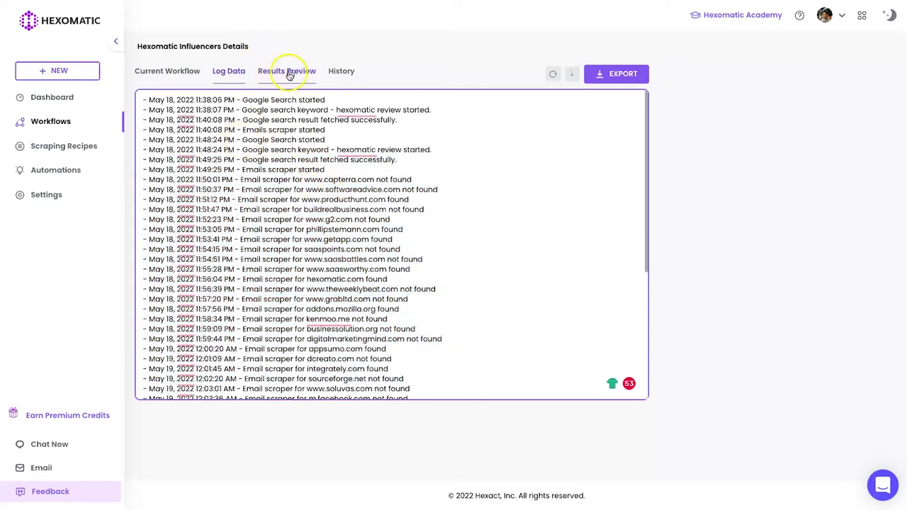
{"action": "left_click_drag", "start_coordinate": [202, 168], "coordinate": [391, 308]}
{"action": "left_click", "coordinate": [318, 227]}
{"action": "left_click", "coordinate": [391, 308]}
{"action": "left_click_drag", "start_coordinate": [347, 270], "coordinate": [393, 309]}
{"action": "scroll", "coordinate": [334, 345], "scroll_direction": "down", "scroll_amount": 5}
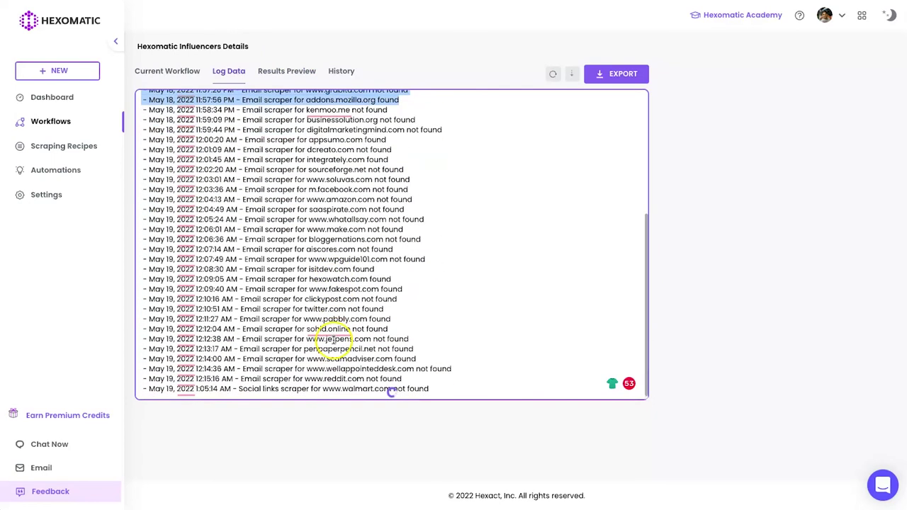
{"action": "left_click", "coordinate": [347, 328]}
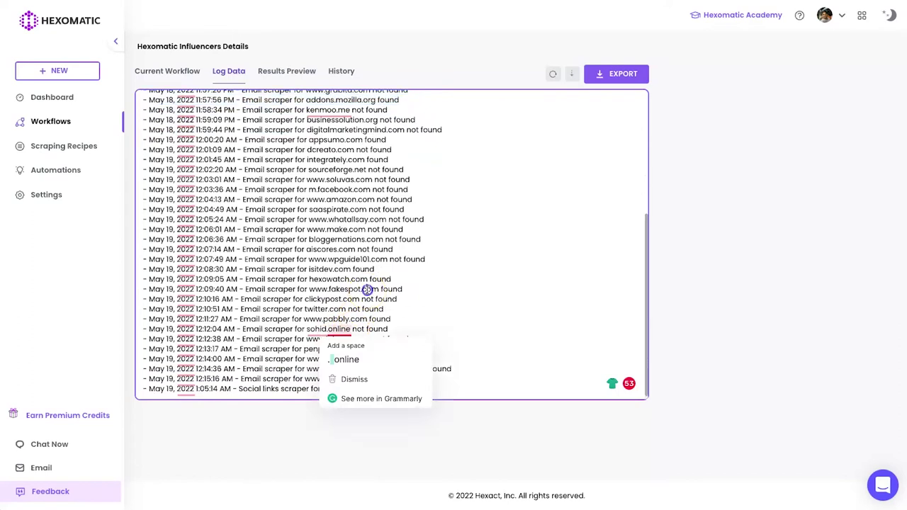
{"action": "left_click_drag", "start_coordinate": [310, 149], "coordinate": [465, 299]}
{"action": "left_click", "coordinate": [465, 298]}
{"action": "scroll", "coordinate": [286, 288], "scroll_direction": "up", "scroll_amount": 5}
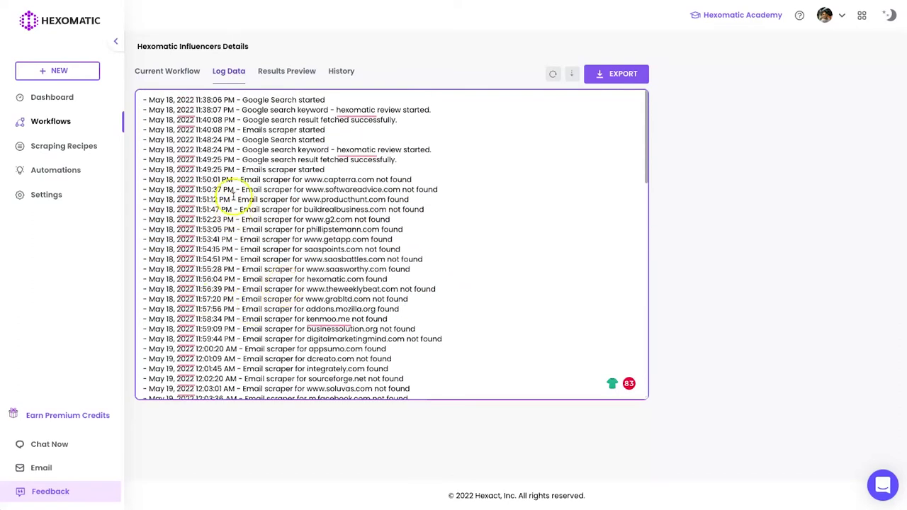
Step: Return to the list of saved workflows and pause the Hexomatic Influencers Details workflow
{"action": "left_click", "coordinate": [62, 122]}
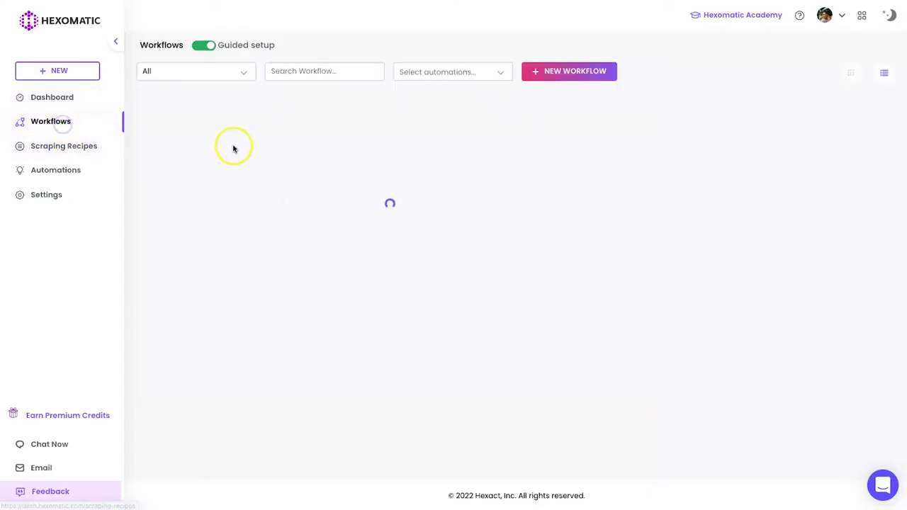
{"action": "left_click", "coordinate": [180, 164]}
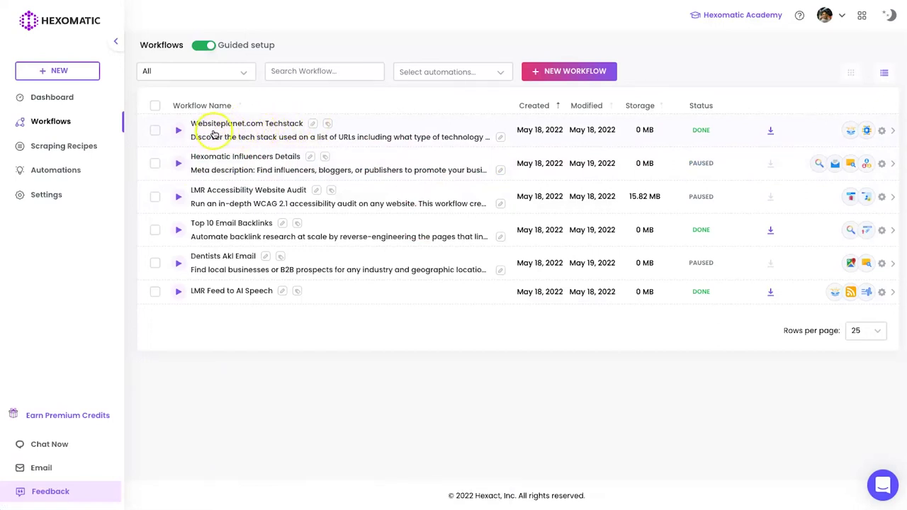
Step: Open the saved Websiteplanet.com Techstack workflow and examine the list of websites in its Data input
{"action": "left_click", "coordinate": [254, 124]}
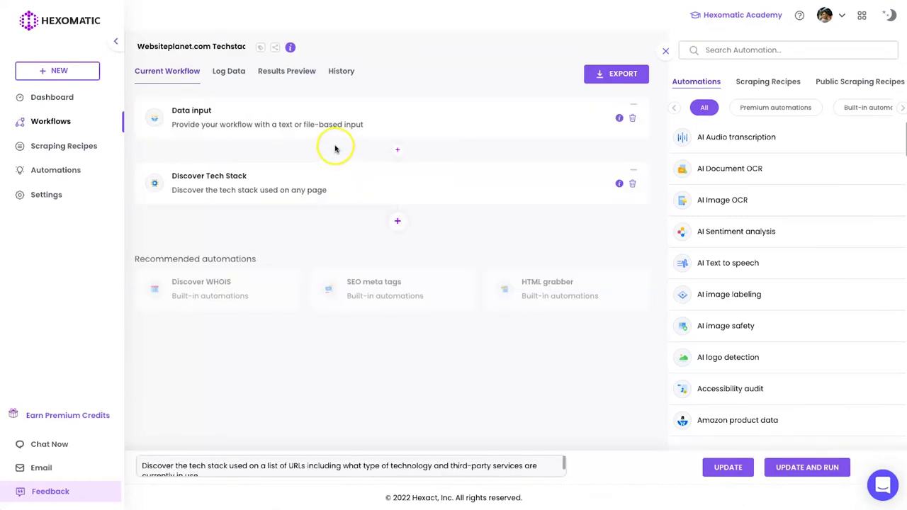
{"action": "left_click", "coordinate": [231, 124]}
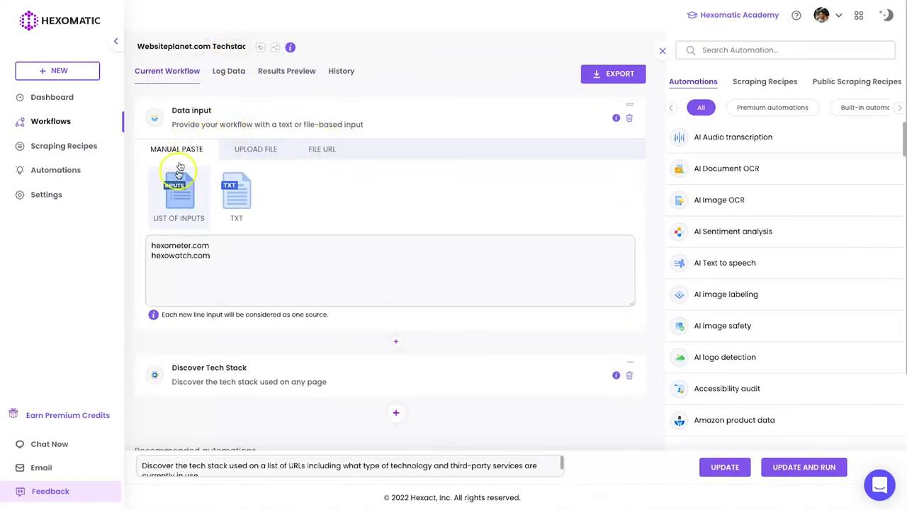
{"action": "left_click", "coordinate": [210, 265]}
{"action": "key", "text": "ctrl+a"}
{"action": "left_click", "coordinate": [203, 255]}
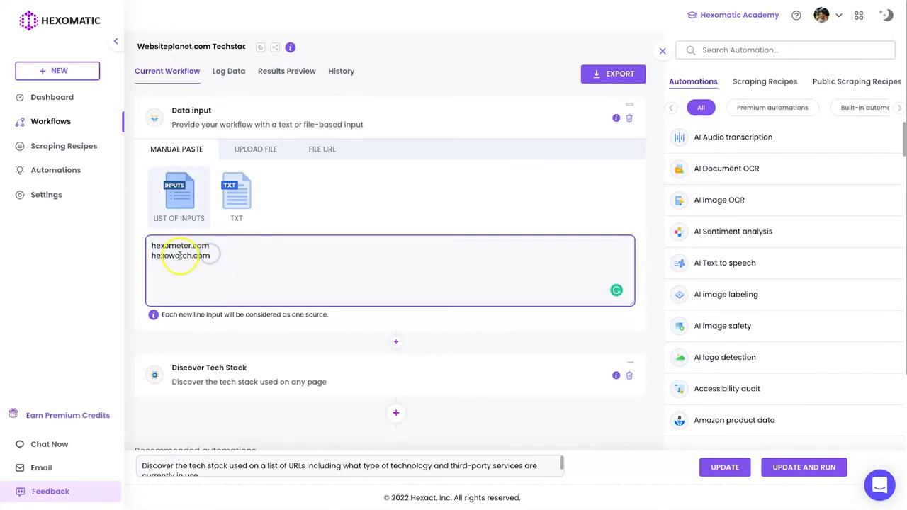
Step: Collapse the Data input block and check the source and stack settings of the Discover Tech Stack automation
{"action": "left_click", "coordinate": [210, 134]}
{"action": "left_click", "coordinate": [227, 189]}
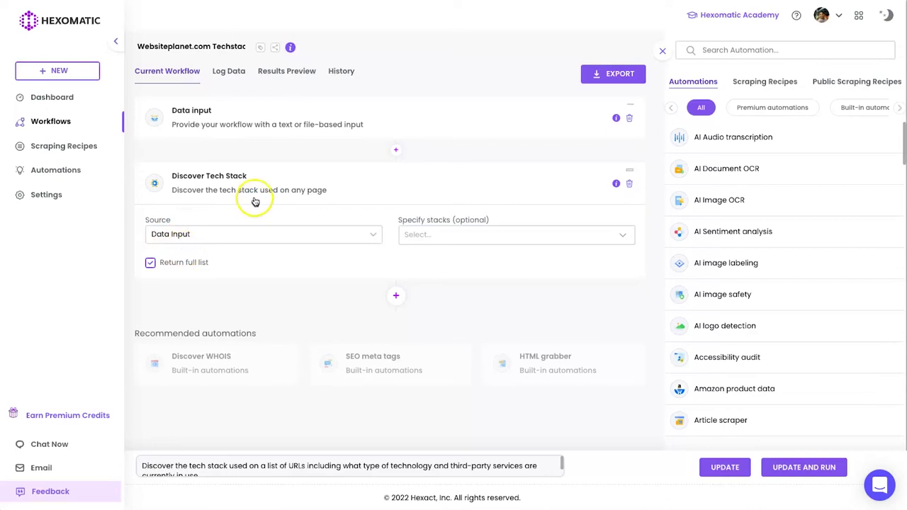
{"action": "left_click", "coordinate": [251, 174]}
Step: Open the results preview of the Websiteplanet.com Techstack workflow and export all columns to Google Sheets
{"action": "left_click", "coordinate": [277, 71]}
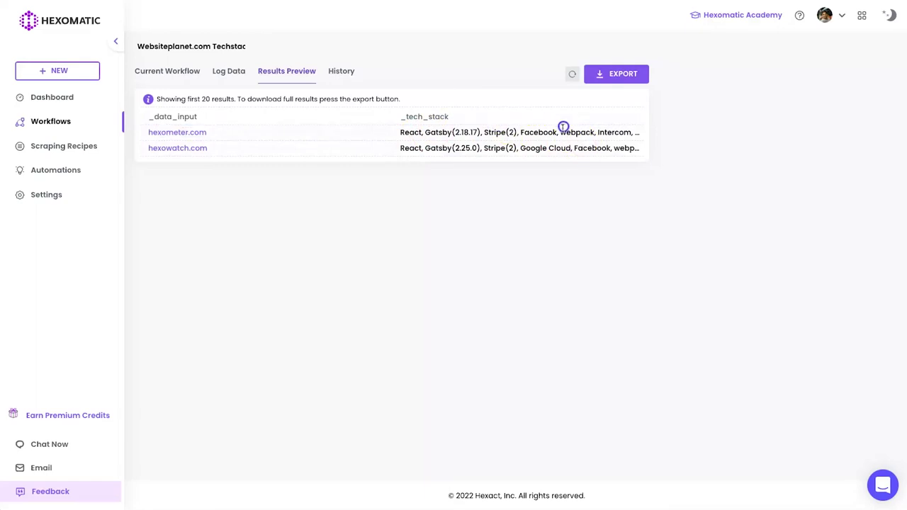
{"action": "left_click_drag", "start_coordinate": [596, 130], "coordinate": [664, 131]}
{"action": "left_click", "coordinate": [553, 101]}
{"action": "left_click", "coordinate": [617, 79]}
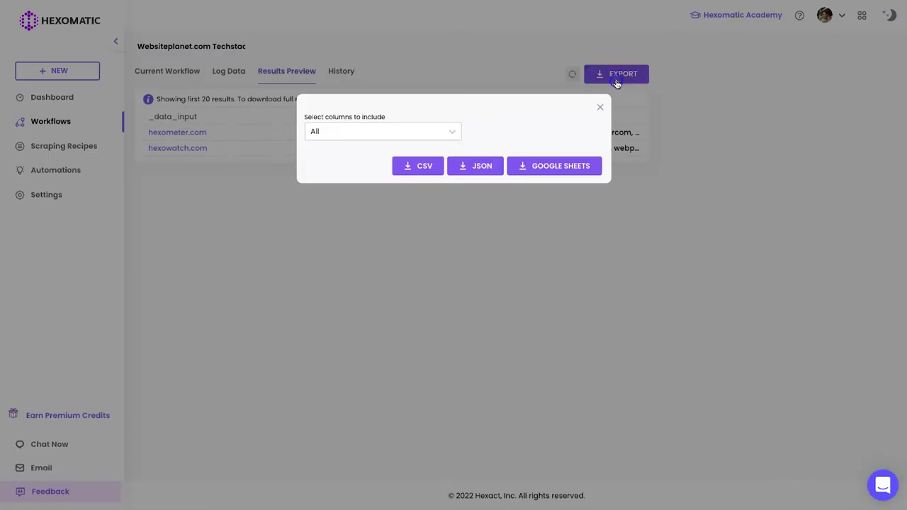
{"action": "left_click", "coordinate": [572, 167]}
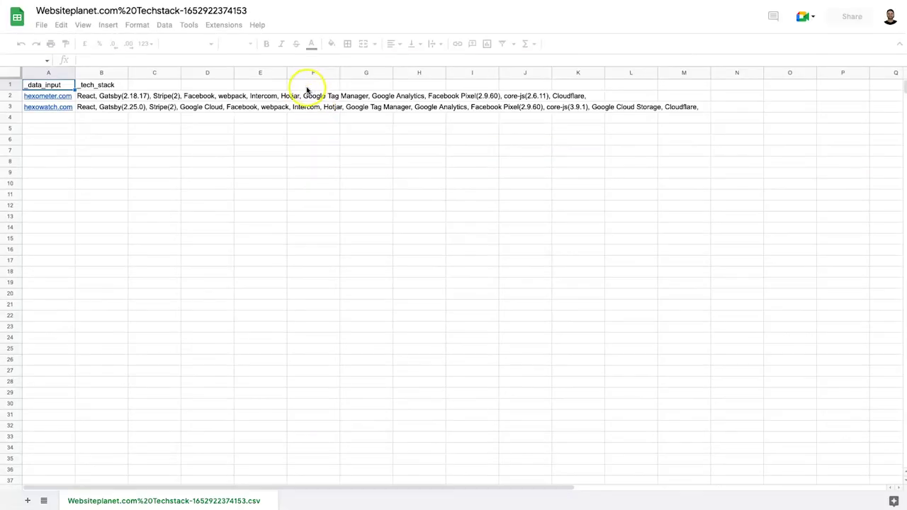
Step: Read through the exported spreadsheet, examining the technologies listed in the tech stack for hexowatch.com
{"action": "left_click", "coordinate": [182, 112]}
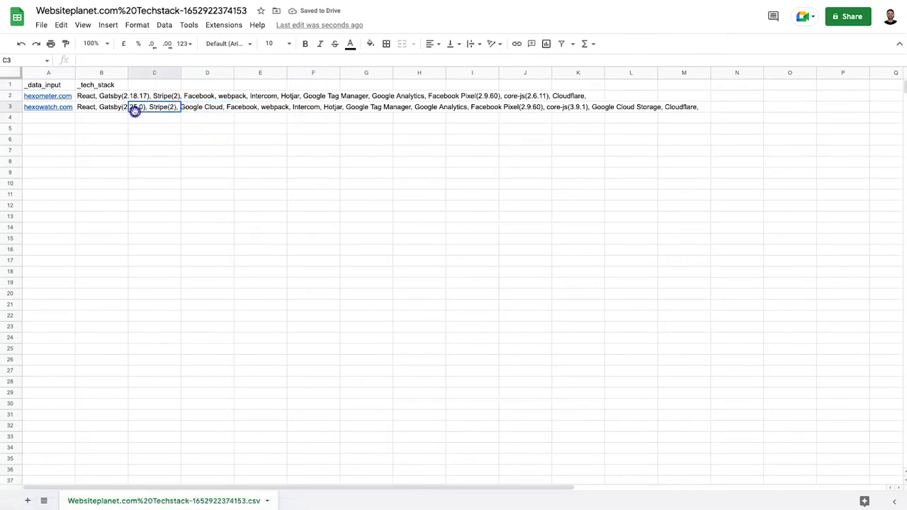
{"action": "left_click", "coordinate": [104, 112]}
{"action": "left_click", "coordinate": [161, 111]}
{"action": "left_click", "coordinate": [216, 113]}
{"action": "left_click", "coordinate": [240, 110]}
{"action": "left_click", "coordinate": [310, 111]}
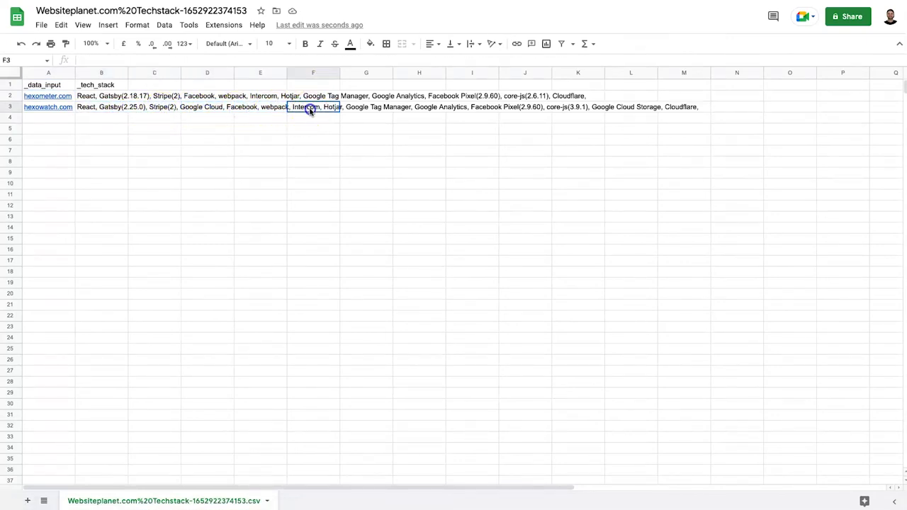
{"action": "left_click", "coordinate": [346, 110]}
{"action": "left_click", "coordinate": [417, 108]}
{"action": "left_click", "coordinate": [466, 108]}
{"action": "left_click", "coordinate": [536, 108]}
{"action": "left_click", "coordinate": [616, 108]}
{"action": "left_click", "coordinate": [668, 106]}
{"action": "left_click", "coordinate": [643, 110]}
{"action": "left_click", "coordinate": [680, 110]}
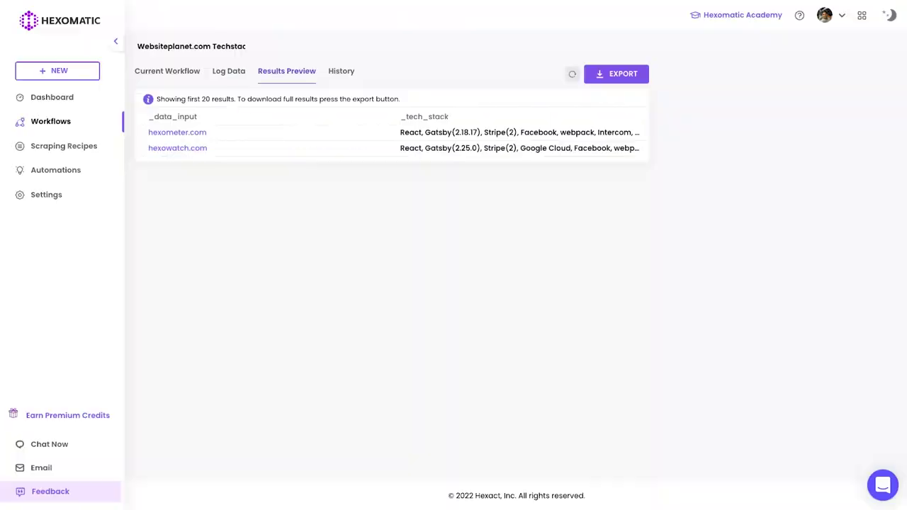
Step: Return to Hexomatic and start a new scraping recipe, ready to receive the source URL
{"action": "left_click", "coordinate": [69, 124]}
{"action": "left_click", "coordinate": [71, 146]}
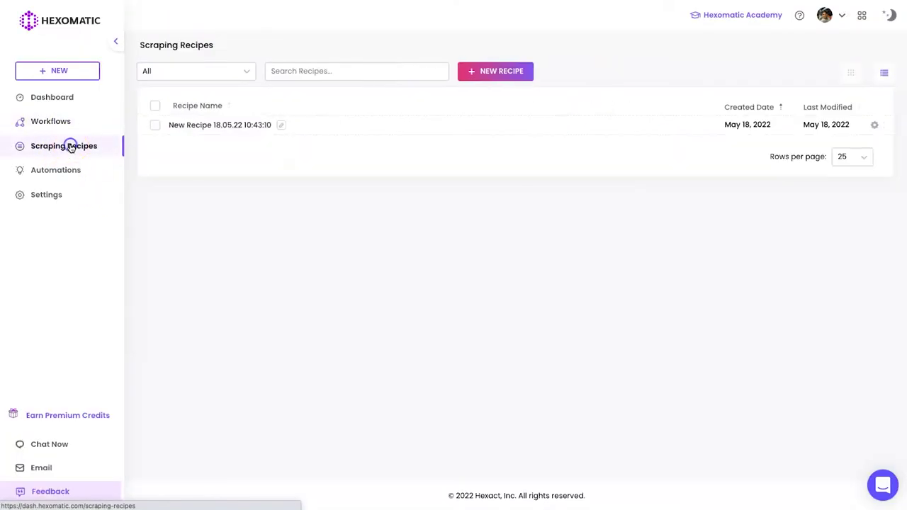
{"action": "left_click", "coordinate": [519, 79]}
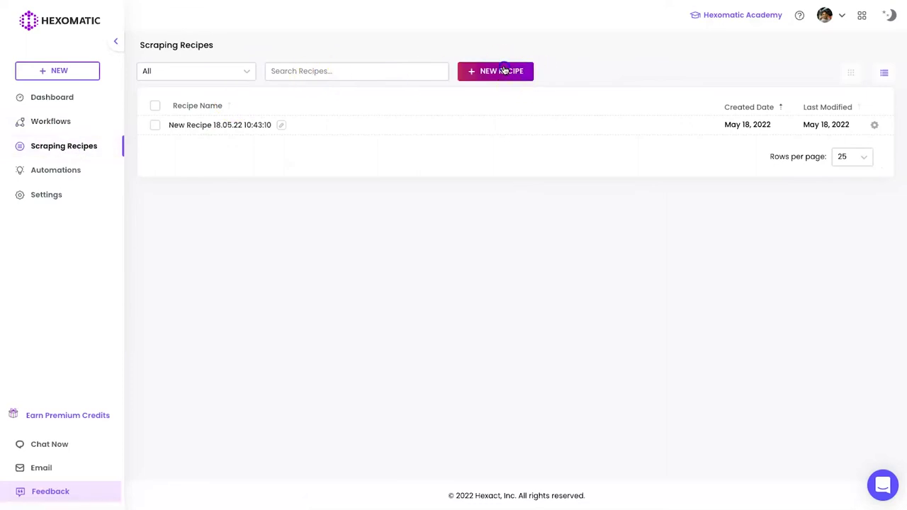
{"action": "left_click", "coordinate": [377, 77]}
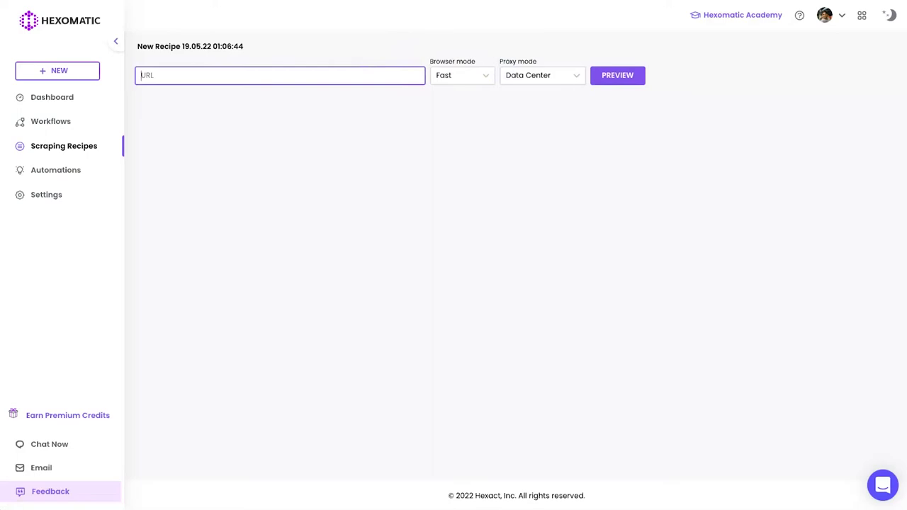
Step: Find the Yelp website through a web search in a new tab and search it for Mexican Food in Auckland CBD
{"action": "key", "text": "ctrl+t"}
{"action": "type", "text": "yah"}
{"action": "key", "text": "Return"}
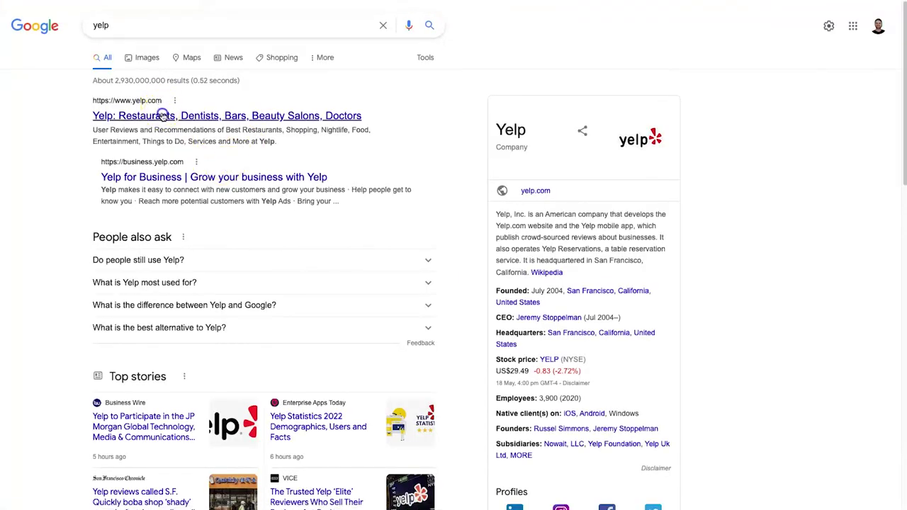
{"action": "left_click", "coordinate": [163, 114]}
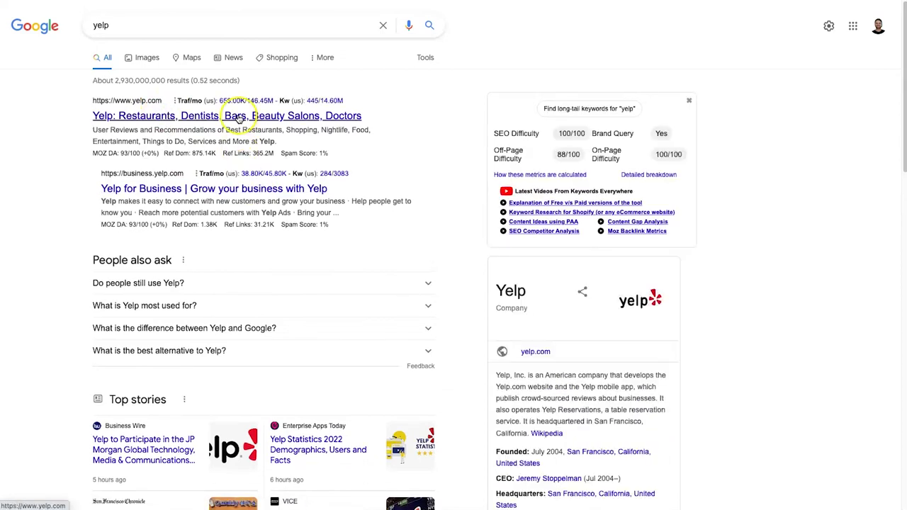
{"action": "left_click", "coordinate": [241, 121]}
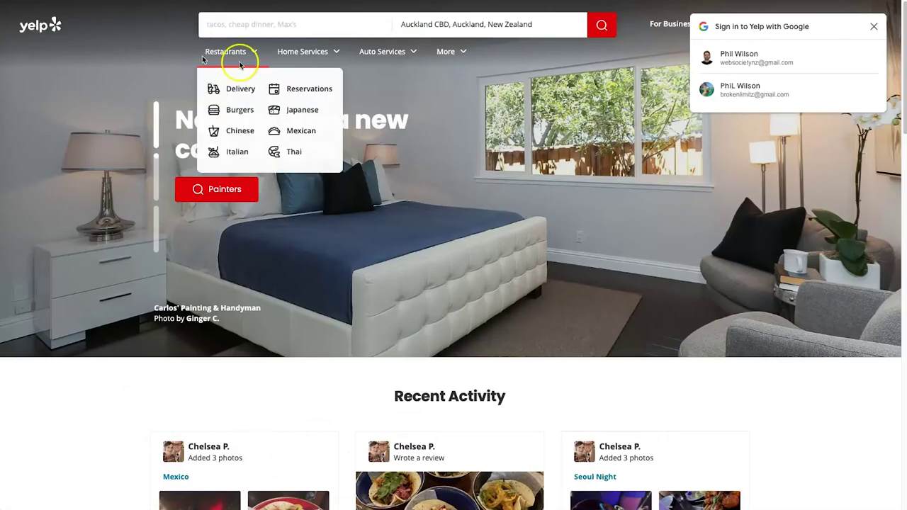
{"action": "left_click", "coordinate": [296, 22]}
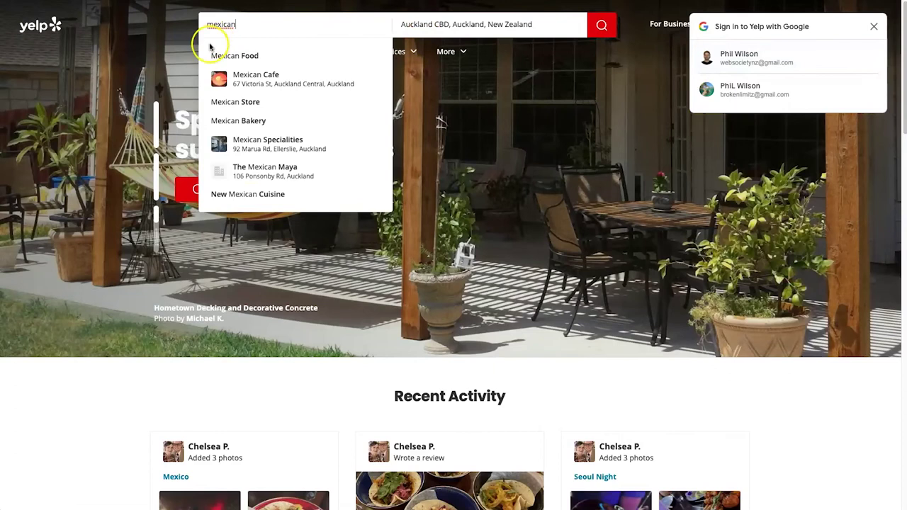
{"action": "left_click", "coordinate": [235, 55]}
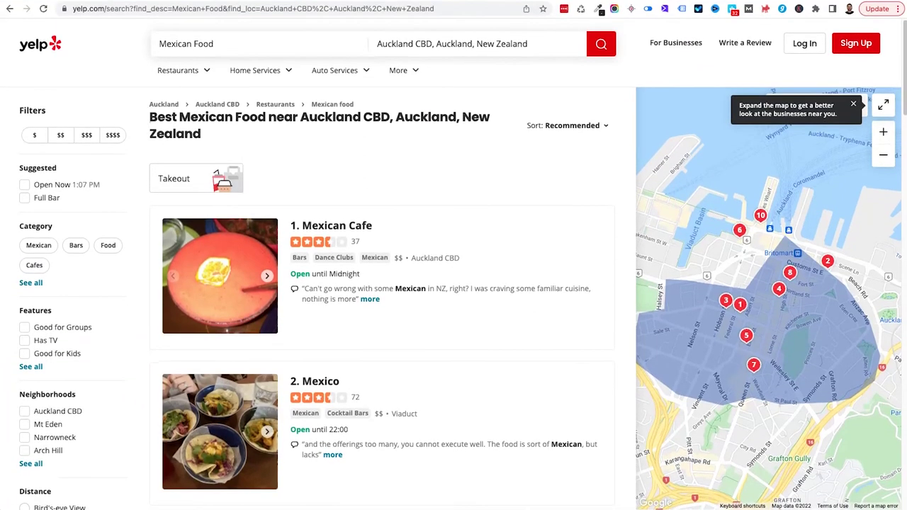
Step: Copy the Yelp Mexican Food results URL into the new Hexomatic recipe and load the page preview
{"action": "left_click", "coordinate": [337, 8]}
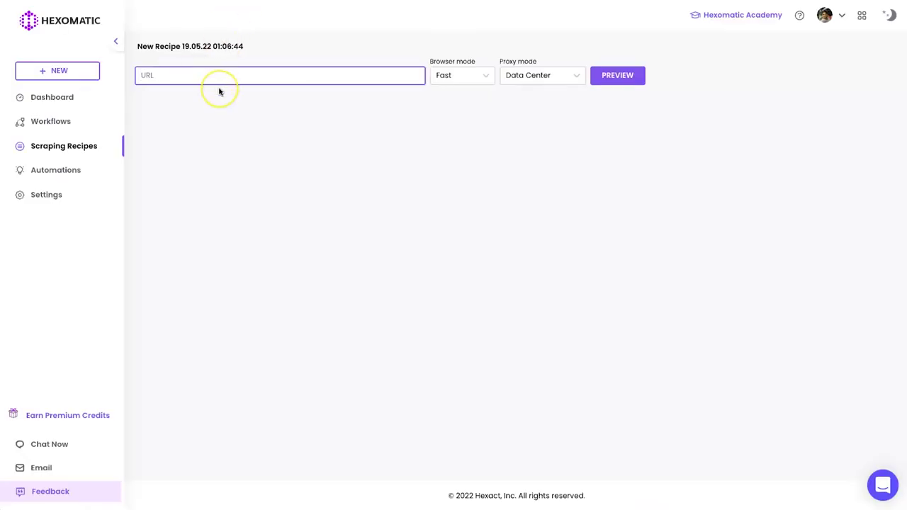
{"action": "key", "text": "ctrl+v"}
{"action": "left_click", "coordinate": [614, 76]}
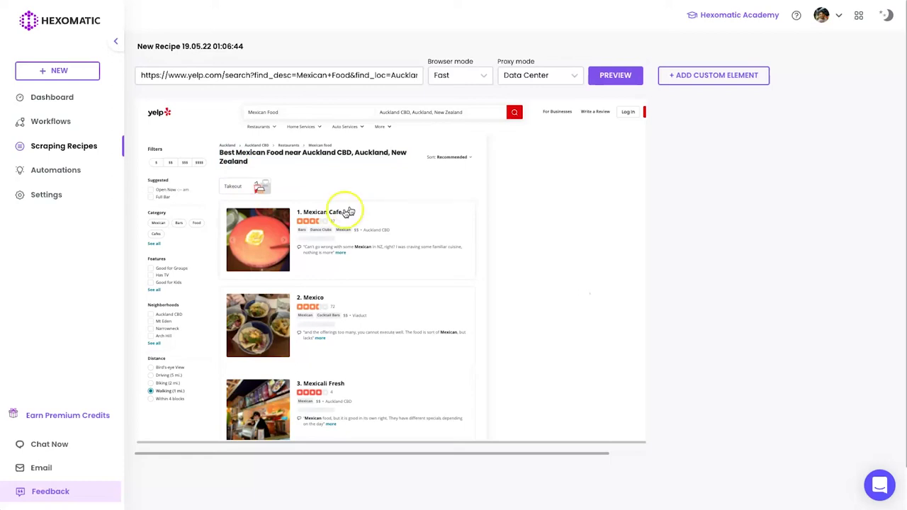
Step: Capture all restaurant names in the Yelp preview as a field labelled Name with type Text
{"action": "left_click", "coordinate": [336, 216]}
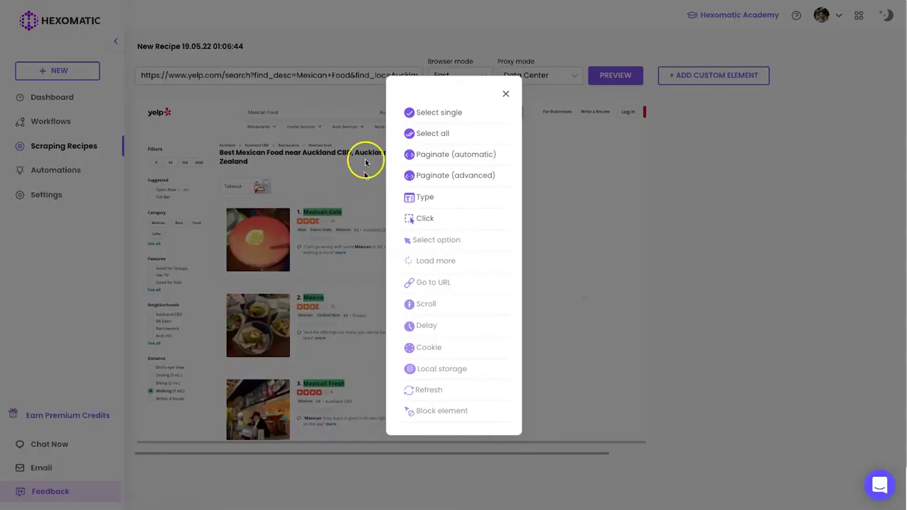
{"action": "left_click", "coordinate": [440, 133]}
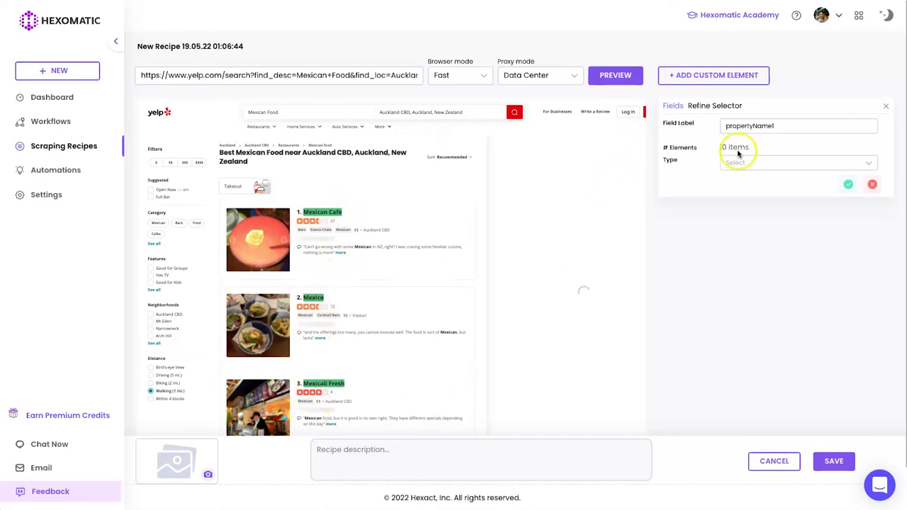
{"action": "double_click", "coordinate": [753, 125]}
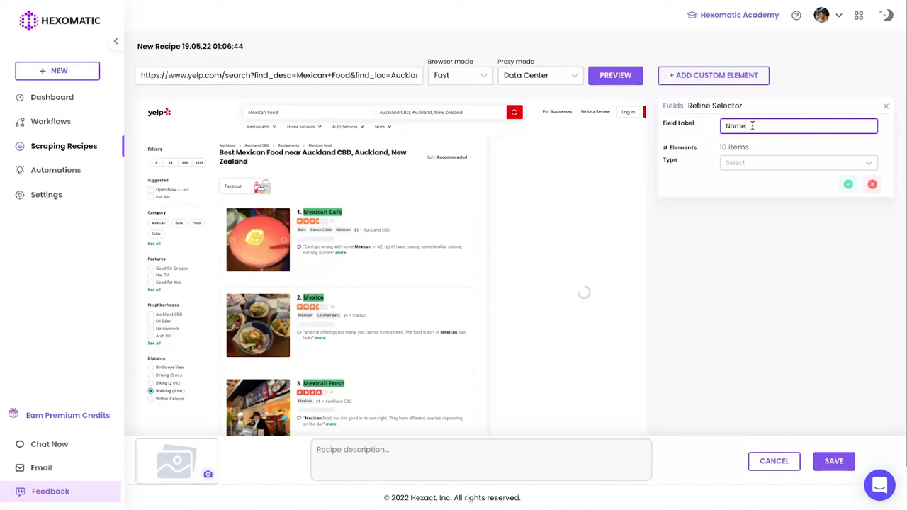
{"action": "left_click", "coordinate": [792, 164]}
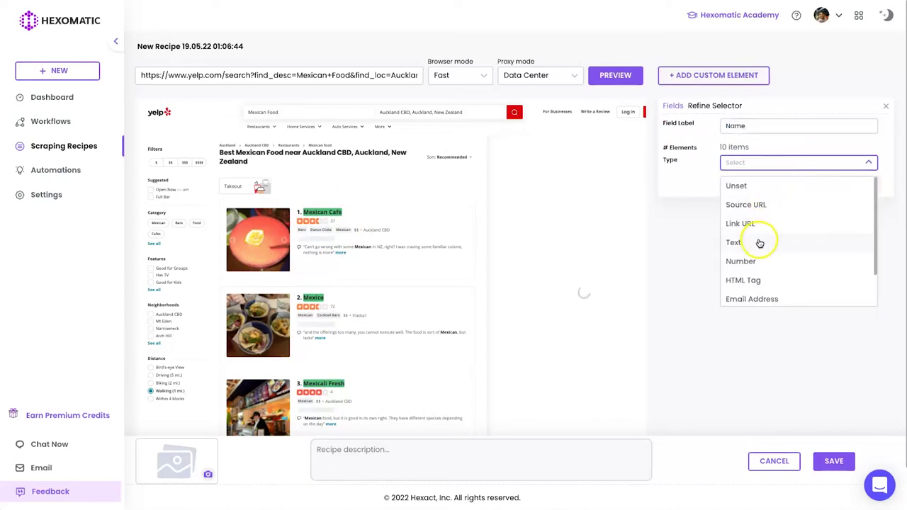
{"action": "left_click", "coordinate": [735, 242]}
{"action": "left_click", "coordinate": [707, 193]}
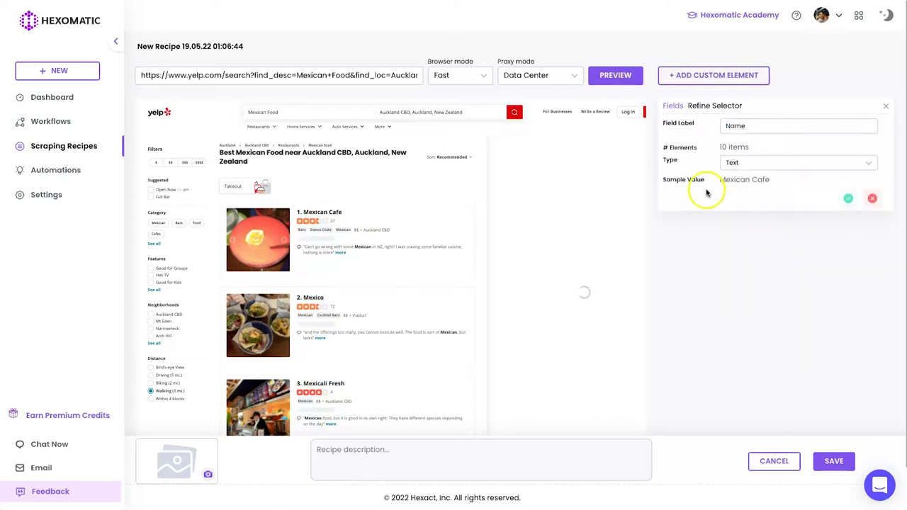
{"action": "left_click", "coordinate": [726, 183]}
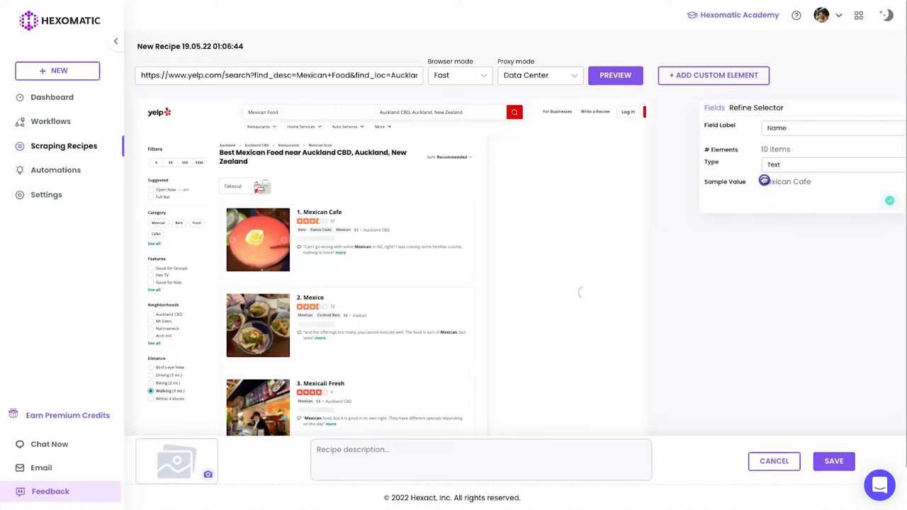
{"action": "left_click", "coordinate": [747, 189]}
Step: Capture all review excerpts in the Yelp preview as a field labelled TopReview with type Text
{"action": "left_click", "coordinate": [311, 214]}
{"action": "scroll", "coordinate": [338, 252], "scroll_direction": "down", "scroll_amount": 1}
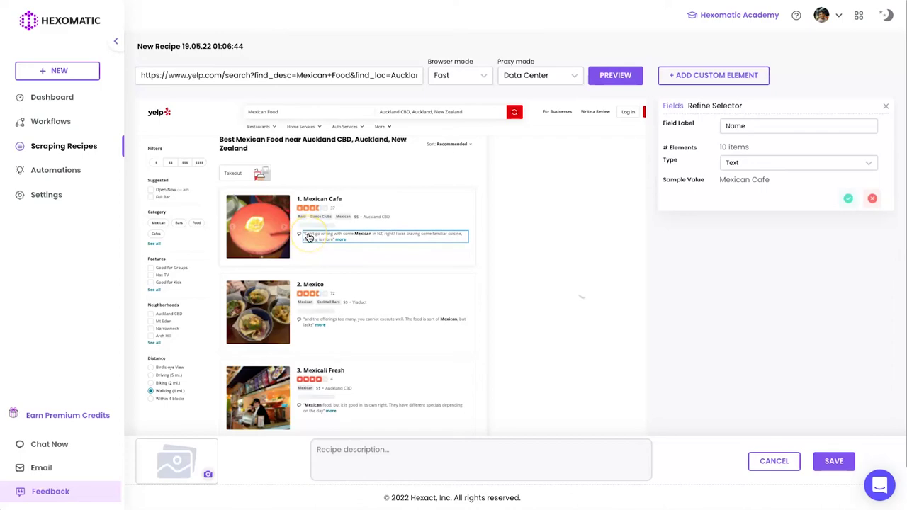
{"action": "left_click", "coordinate": [309, 237]}
{"action": "left_click", "coordinate": [423, 134]}
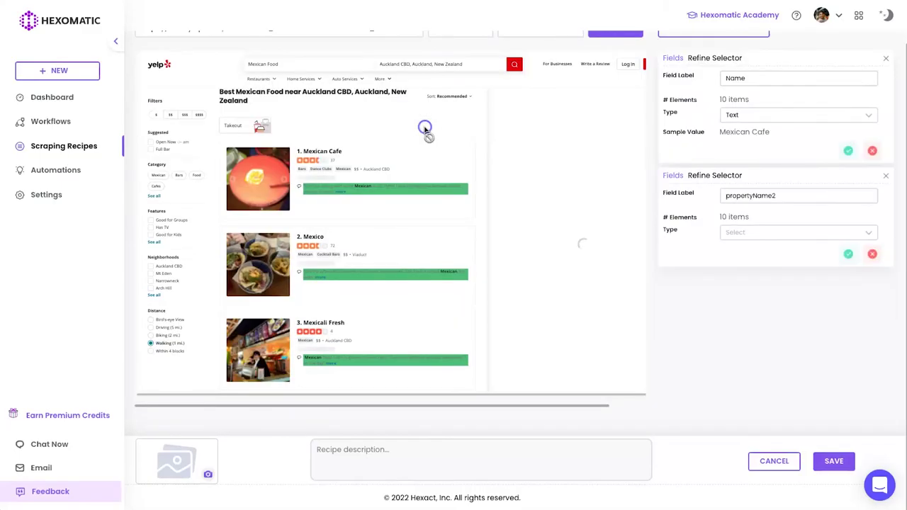
{"action": "left_click", "coordinate": [757, 195]}
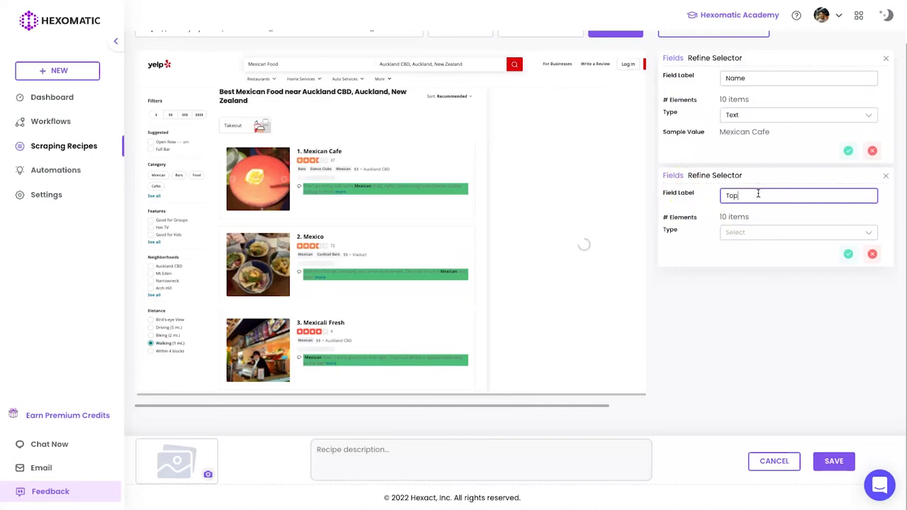
{"action": "left_click", "coordinate": [749, 232]}
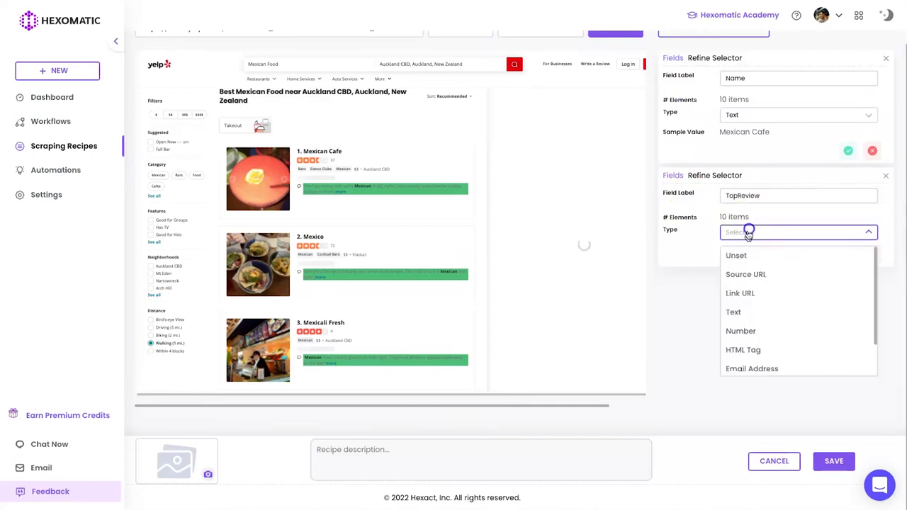
{"action": "left_click", "coordinate": [741, 313]}
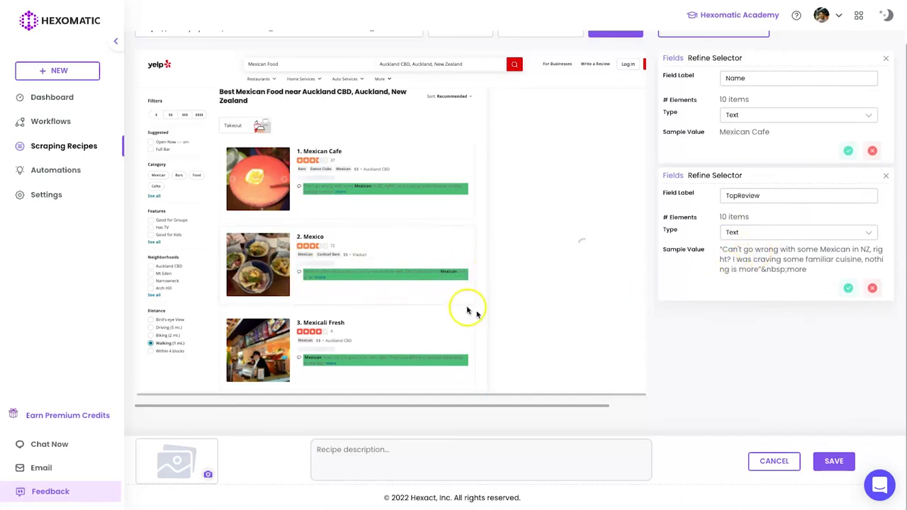
Step: Capture the locations of all listed restaurants as a field labelled Area with type Text
{"action": "left_click", "coordinate": [254, 180]}
{"action": "left_click", "coordinate": [381, 170]}
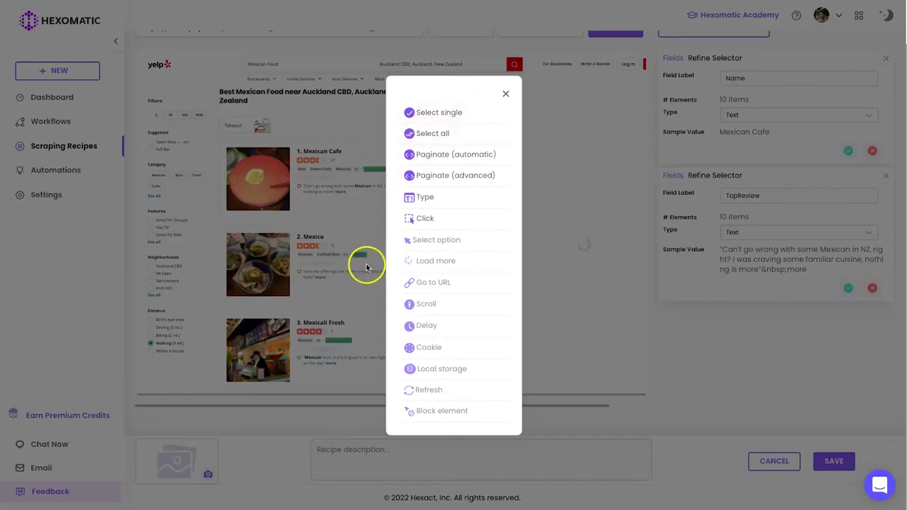
{"action": "left_click", "coordinate": [426, 135]}
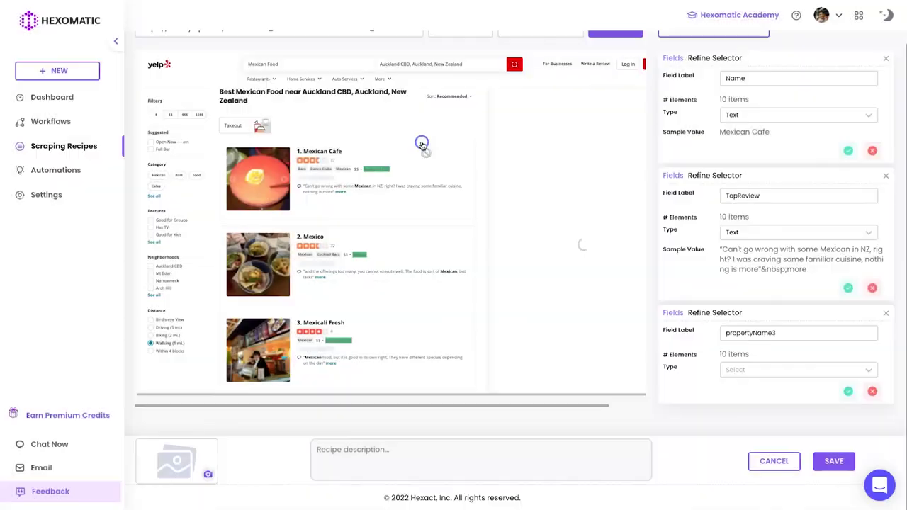
{"action": "left_click", "coordinate": [752, 332]}
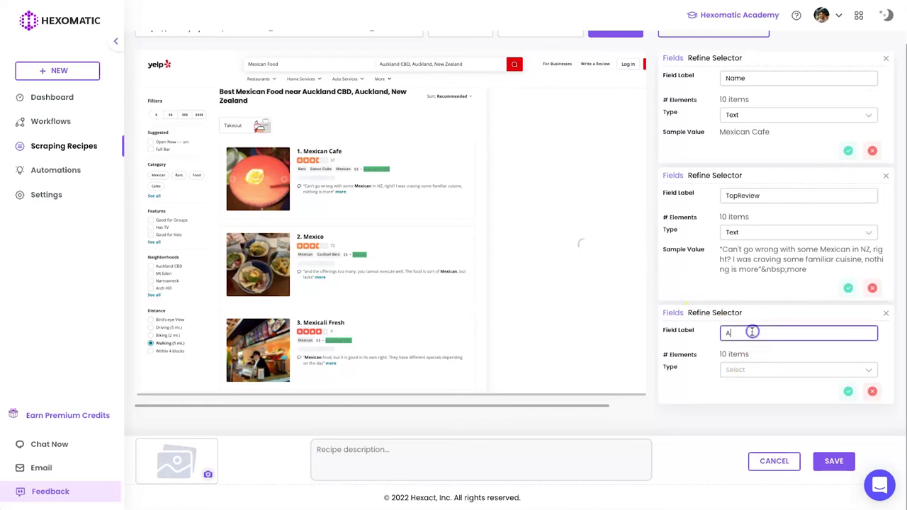
{"action": "left_click", "coordinate": [755, 371]}
{"action": "scroll", "coordinate": [752, 397], "scroll_direction": "down", "scroll_amount": 3}
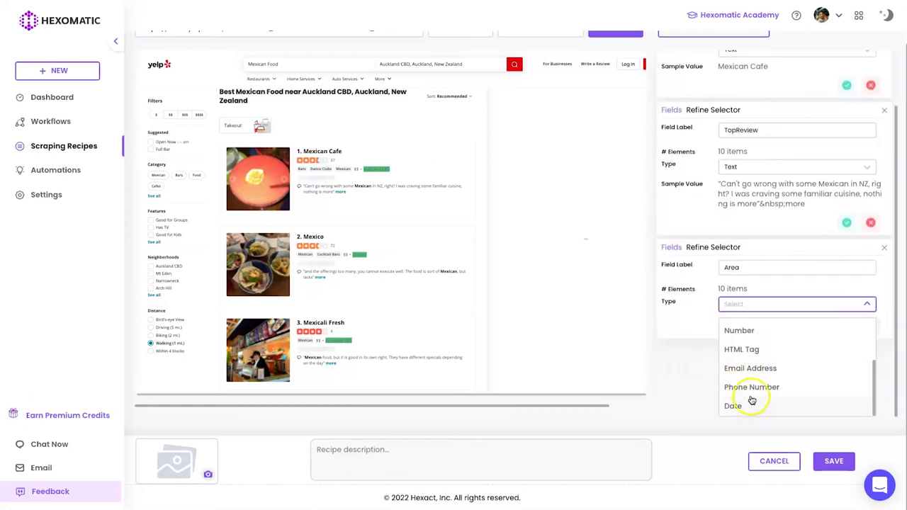
{"action": "scroll", "coordinate": [752, 368], "scroll_direction": "up", "scroll_amount": 2}
{"action": "left_click", "coordinate": [747, 331]}
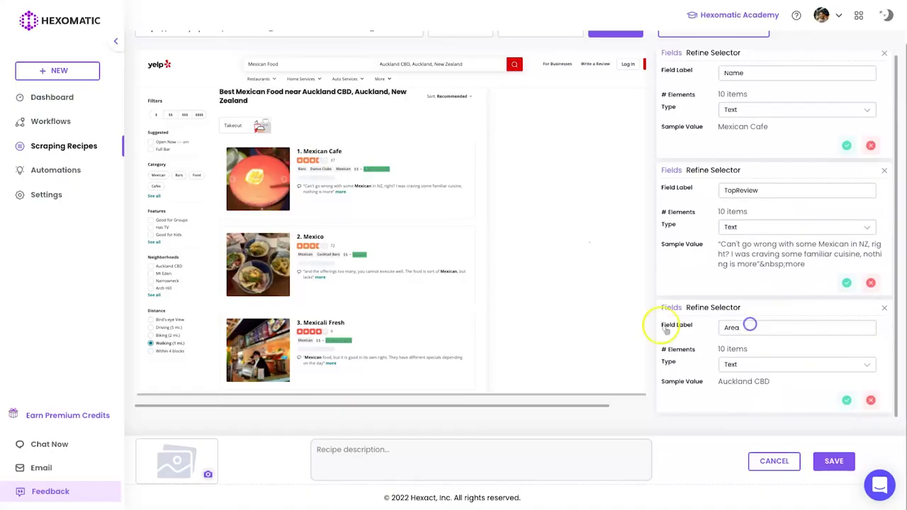
{"action": "left_click", "coordinate": [566, 282]}
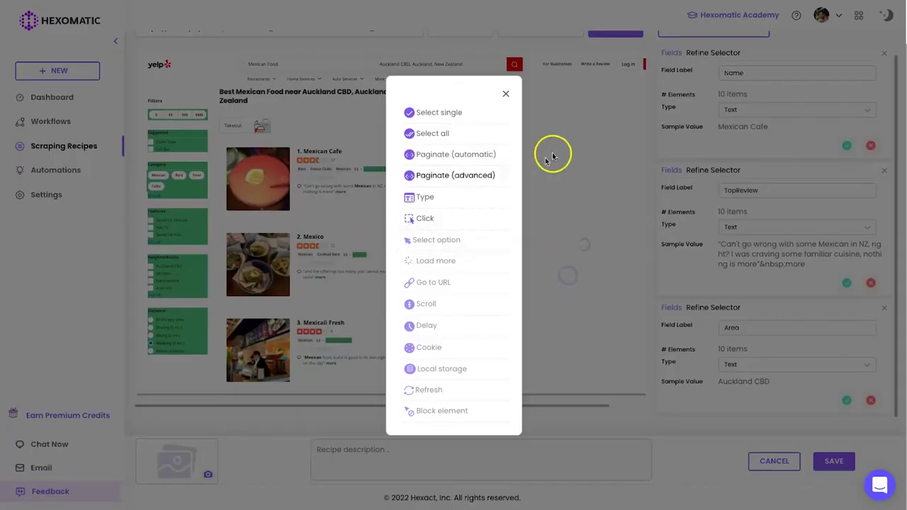
{"action": "left_click", "coordinate": [509, 92]}
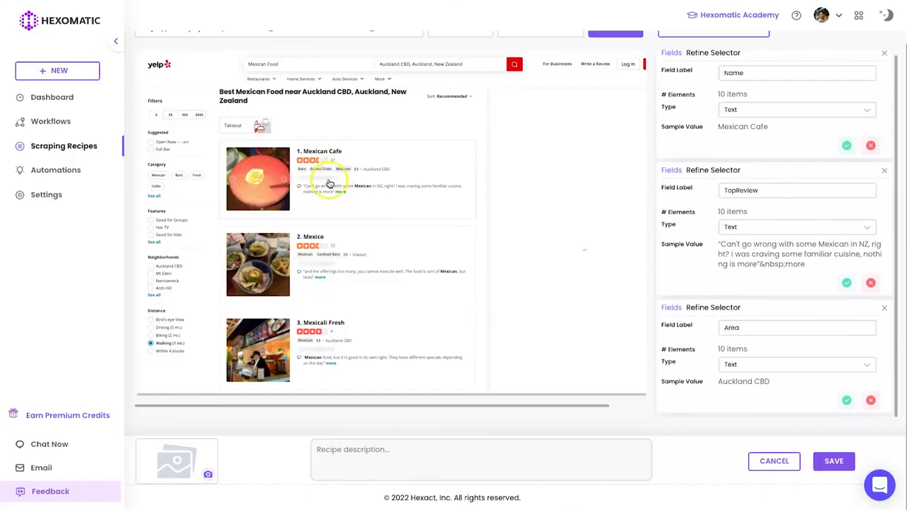
Step: Inspect the type options of the Area field and the actions offered for an element in the Yelp preview
{"action": "scroll", "coordinate": [340, 177], "scroll_direction": "down", "scroll_amount": 2}
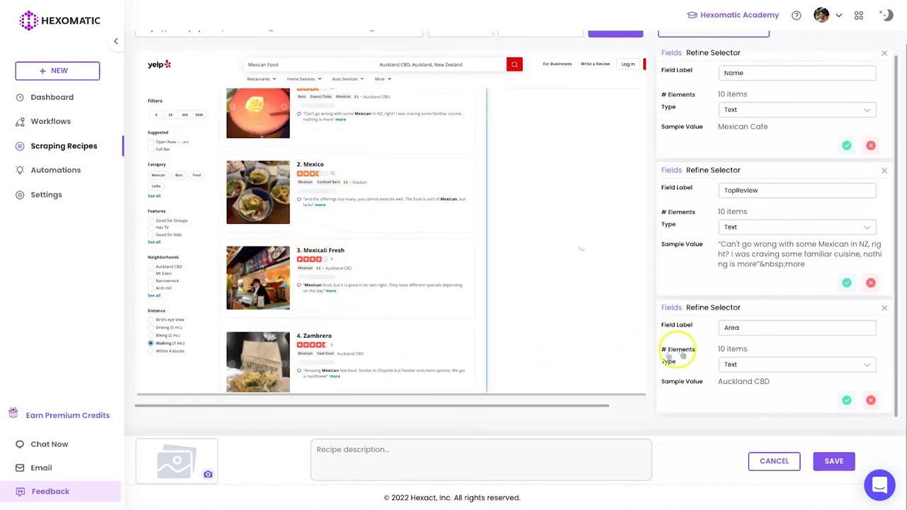
{"action": "left_click", "coordinate": [750, 363]}
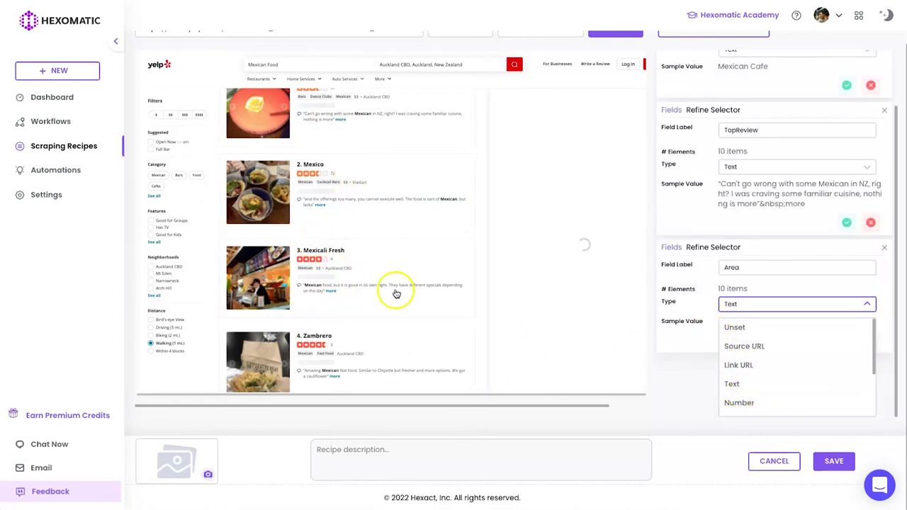
{"action": "left_click", "coordinate": [293, 225]}
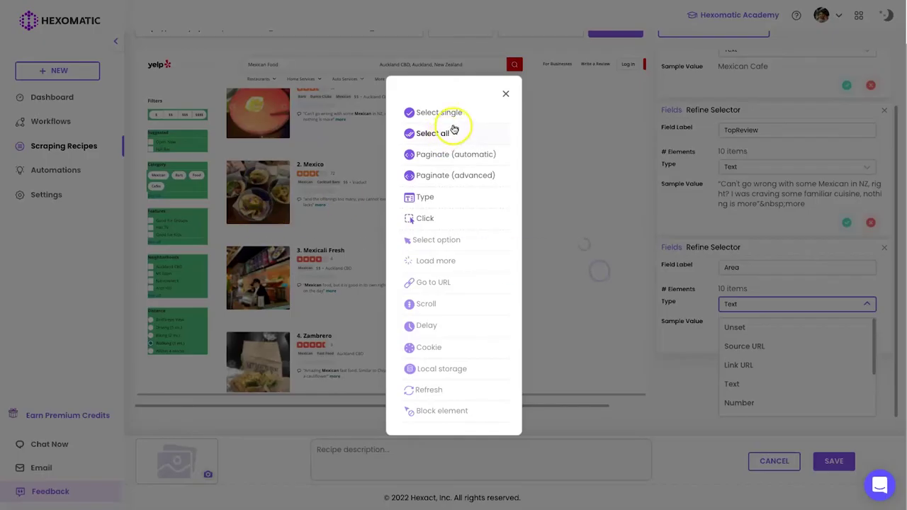
{"action": "left_click", "coordinate": [505, 93]}
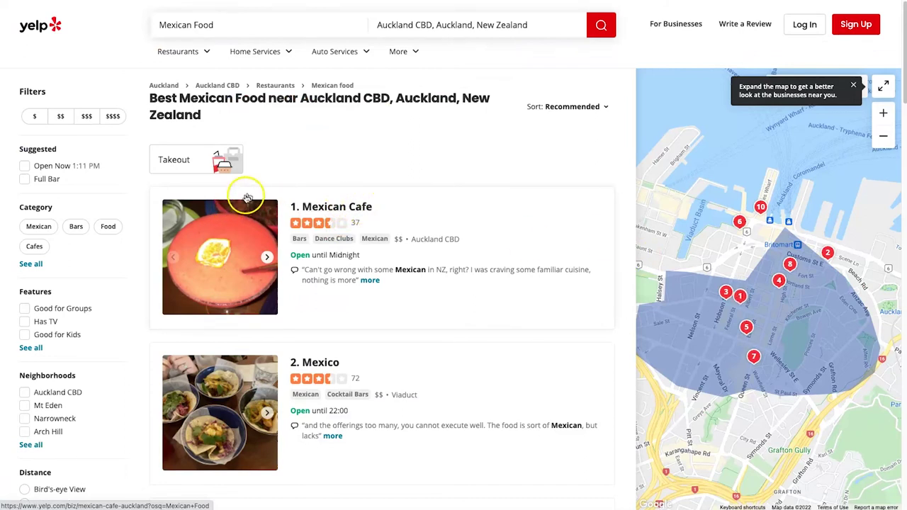
Step: Compare the restaurant listings on the live Yelp results page with those in the recipe preview
{"action": "scroll", "coordinate": [355, 276], "scroll_direction": "down", "scroll_amount": 2}
{"action": "scroll", "coordinate": [352, 283], "scroll_direction": "up", "scroll_amount": 2}
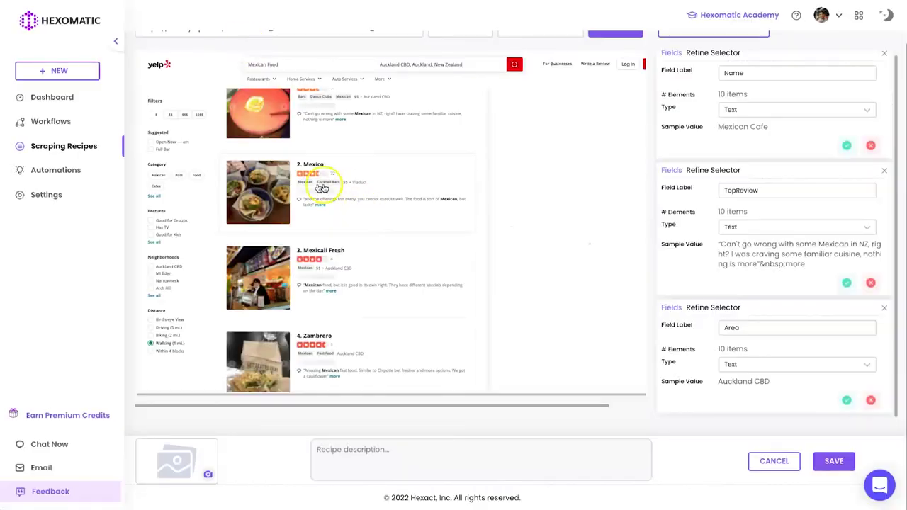
{"action": "scroll", "coordinate": [326, 173], "scroll_direction": "up", "scroll_amount": 2}
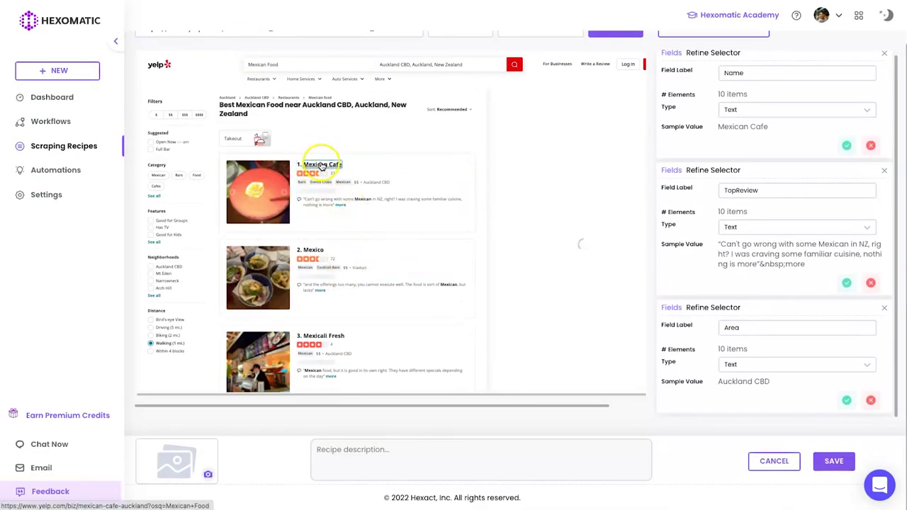
{"action": "scroll", "coordinate": [330, 217], "scroll_direction": "down", "scroll_amount": 5}
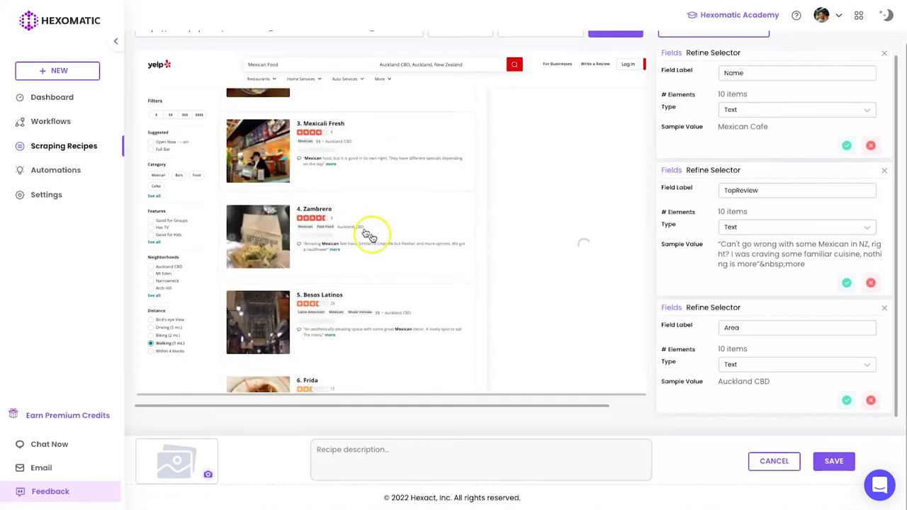
{"action": "scroll", "coordinate": [286, 341], "scroll_direction": "down", "scroll_amount": 3}
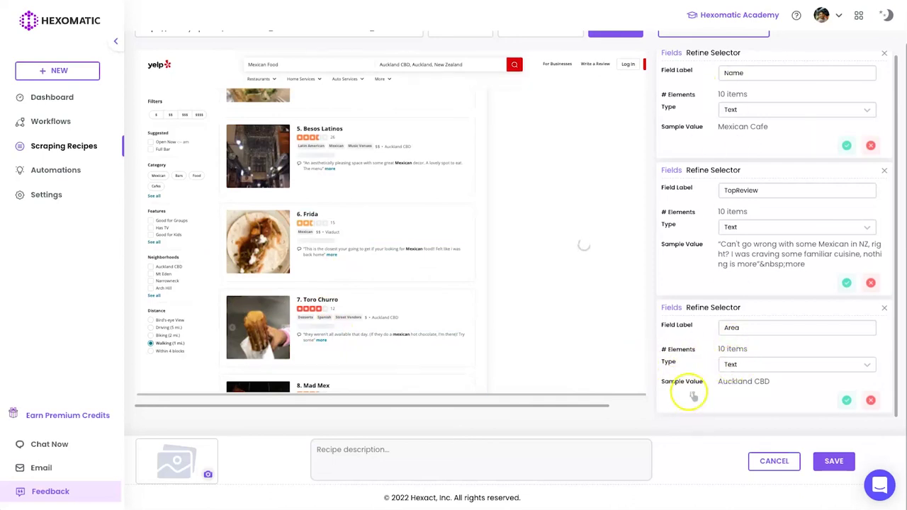
{"action": "scroll", "coordinate": [580, 318], "scroll_direction": "up", "scroll_amount": 8}
Step: Save the Yelp recipe together with its unsaved field properties and reopen it from the recipe list
{"action": "left_click", "coordinate": [842, 470]}
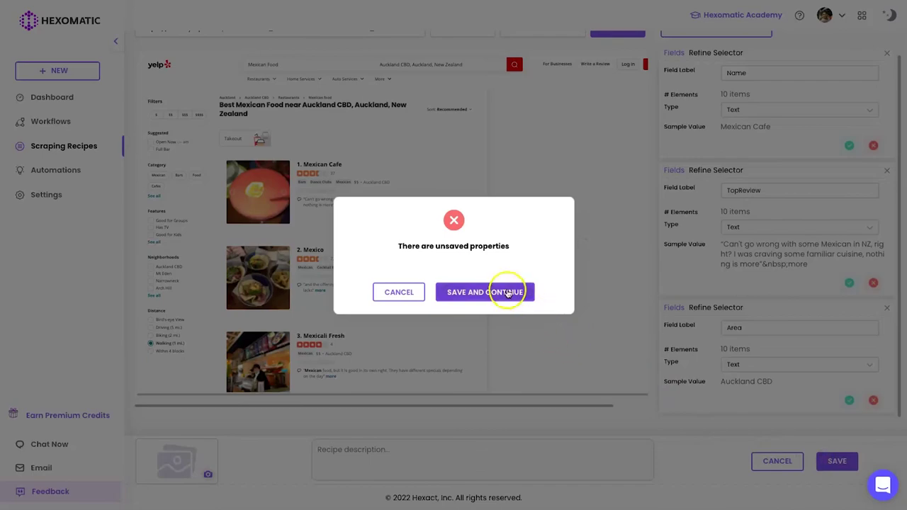
{"action": "left_click", "coordinate": [507, 293]}
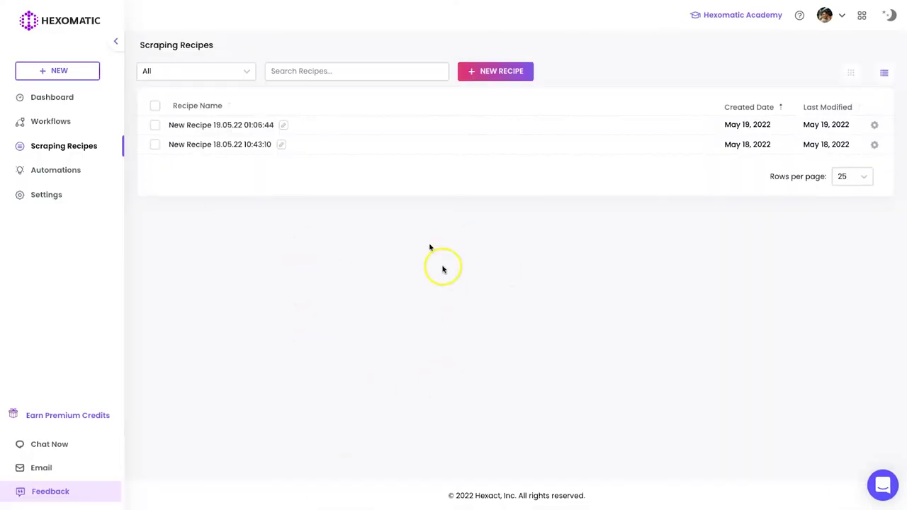
{"action": "left_click", "coordinate": [234, 124]}
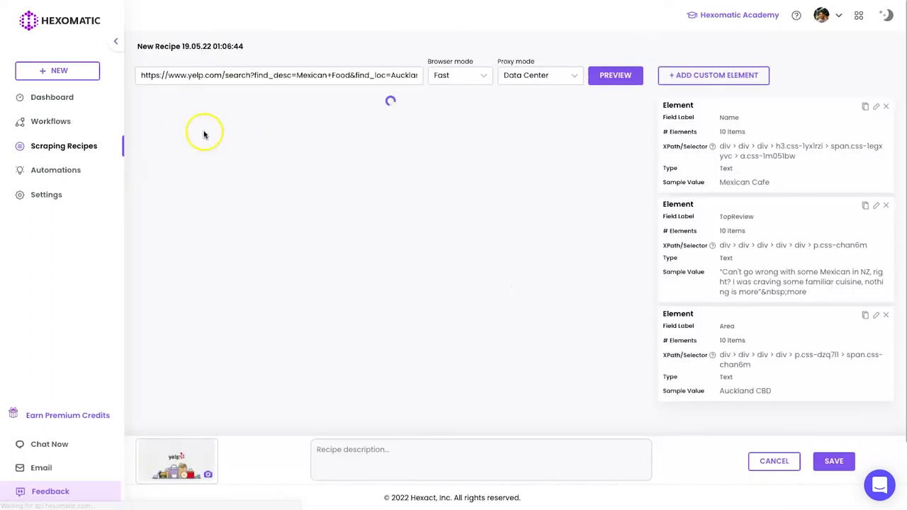
Step: Open the Dentists Akl Email workflow, view the scraping recipes that can be added to it, and return to the workflow list
{"action": "left_click", "coordinate": [76, 123]}
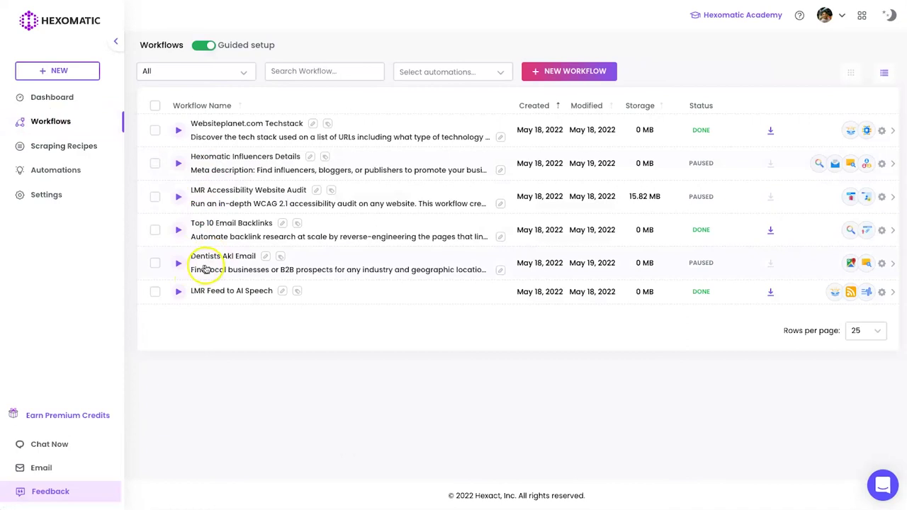
{"action": "left_click", "coordinate": [229, 262]}
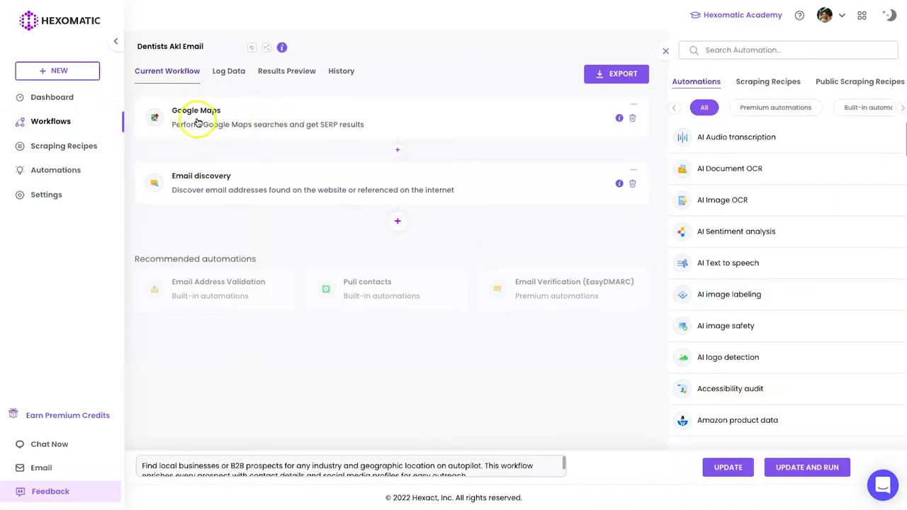
{"action": "left_click", "coordinate": [739, 83]}
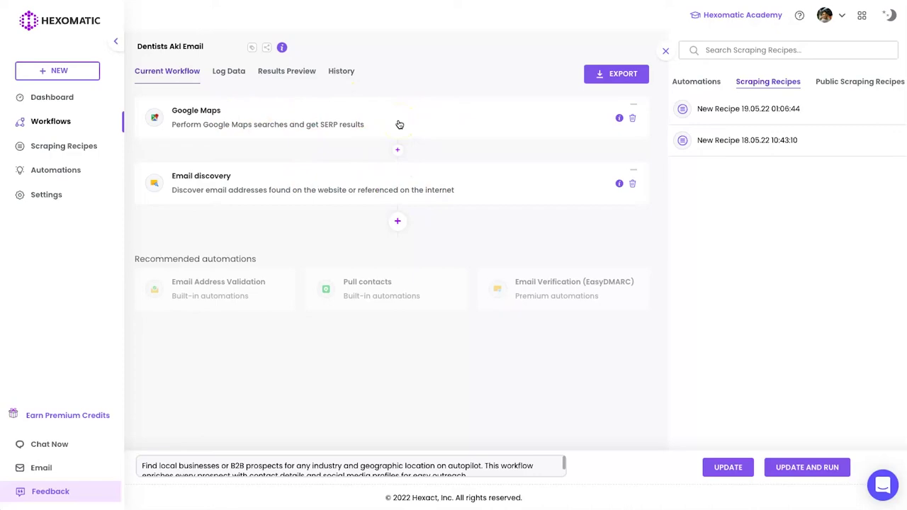
{"action": "left_click", "coordinate": [55, 121]}
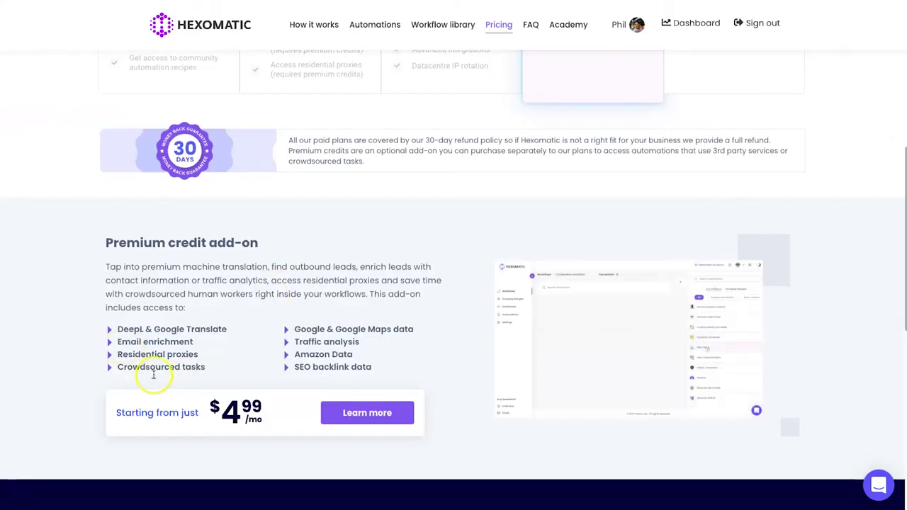
Step: Open the Premium credit add-on details from the pricing page and review its monthly price and credit allowance
{"action": "left_click_drag", "start_coordinate": [159, 391], "coordinate": [243, 413]}
{"action": "left_click", "coordinate": [270, 409]}
{"action": "left_click", "coordinate": [367, 413]}
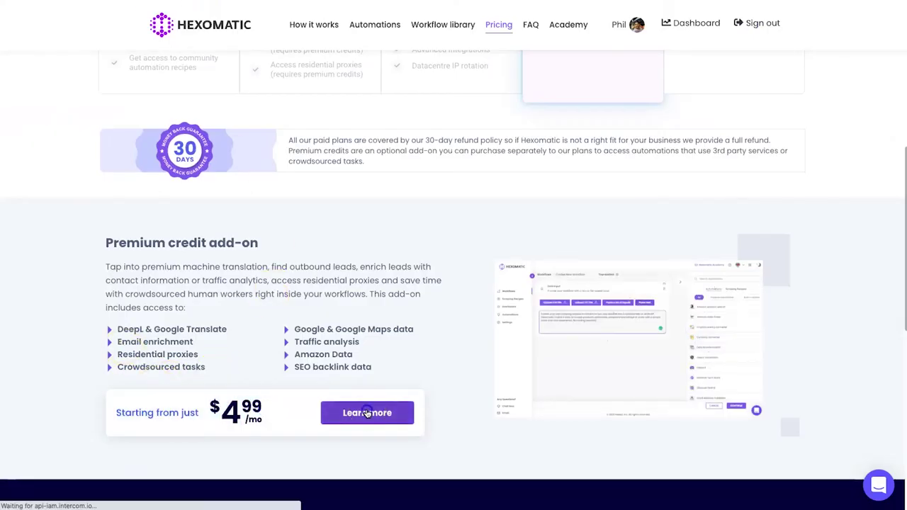
{"action": "left_click_drag", "start_coordinate": [144, 350], "coordinate": [209, 358]}
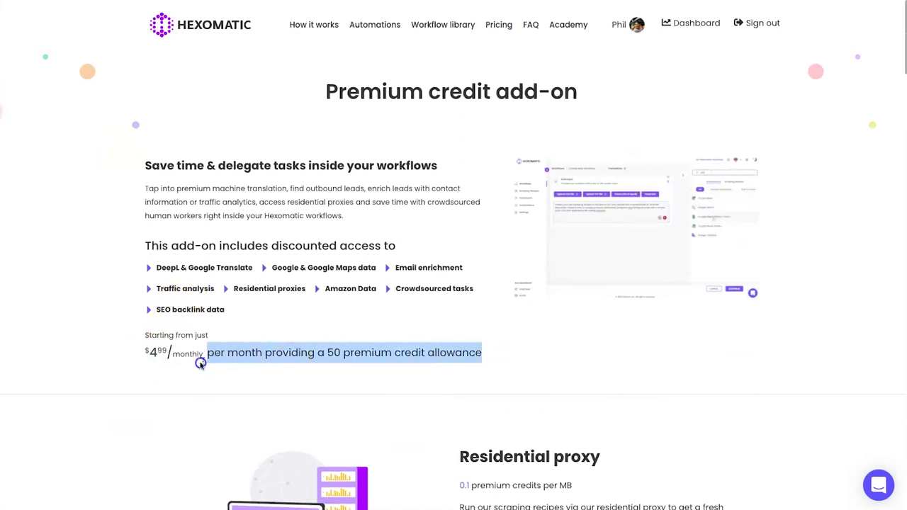
{"action": "left_click", "coordinate": [132, 364]}
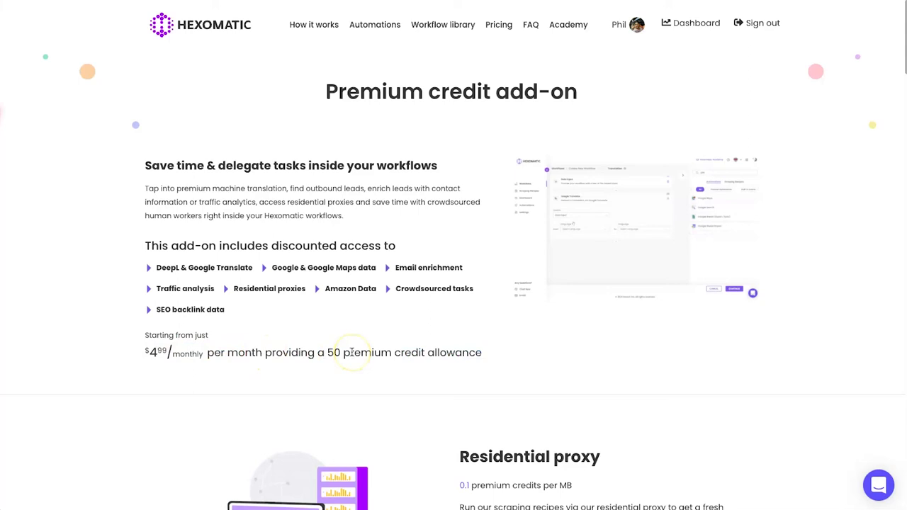
{"action": "left_click_drag", "start_coordinate": [342, 356], "coordinate": [484, 351]}
{"action": "left_click", "coordinate": [489, 348]}
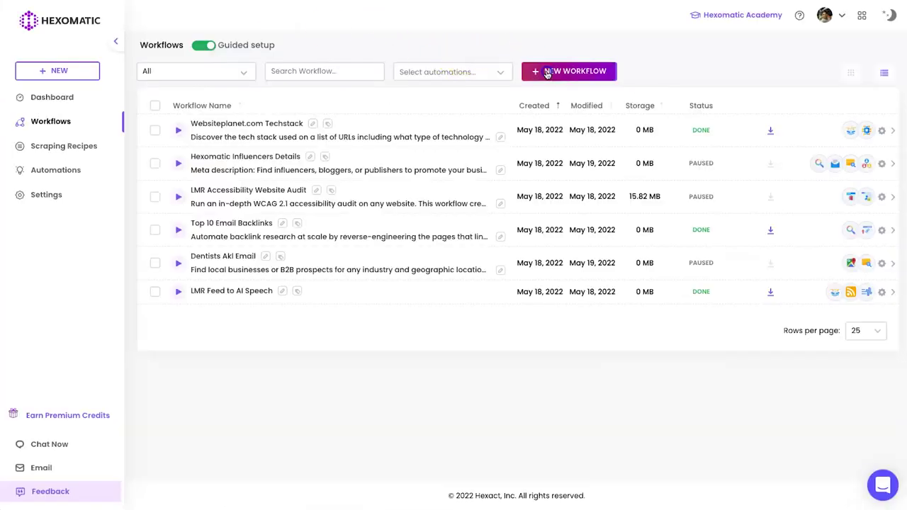
Step: Start a new workflow from Data Input and filter its available automations to the built-in ones
{"action": "left_click", "coordinate": [540, 71]}
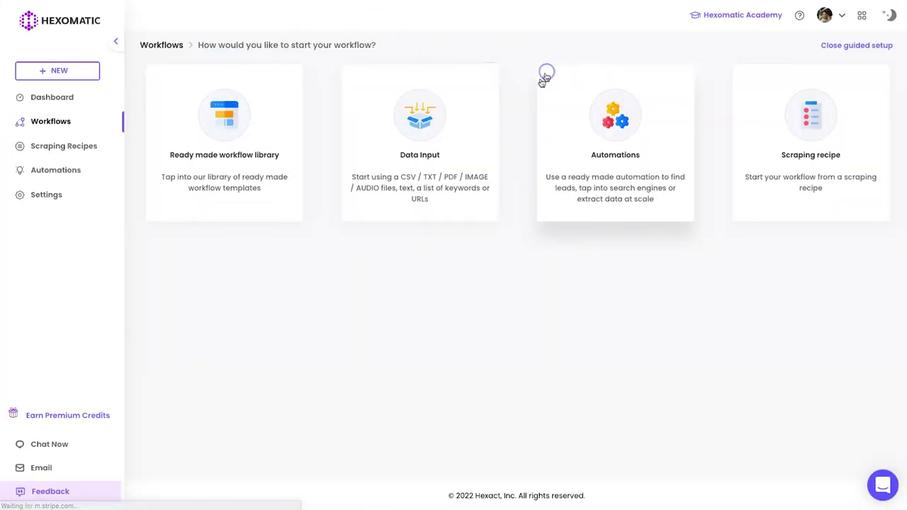
{"action": "left_click", "coordinate": [440, 156]}
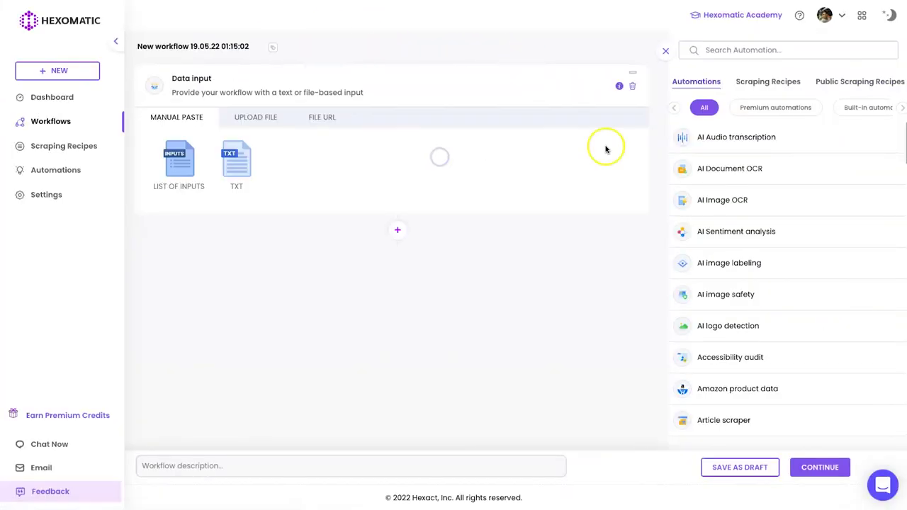
{"action": "left_click", "coordinate": [778, 108]}
{"action": "left_click", "coordinate": [856, 109]}
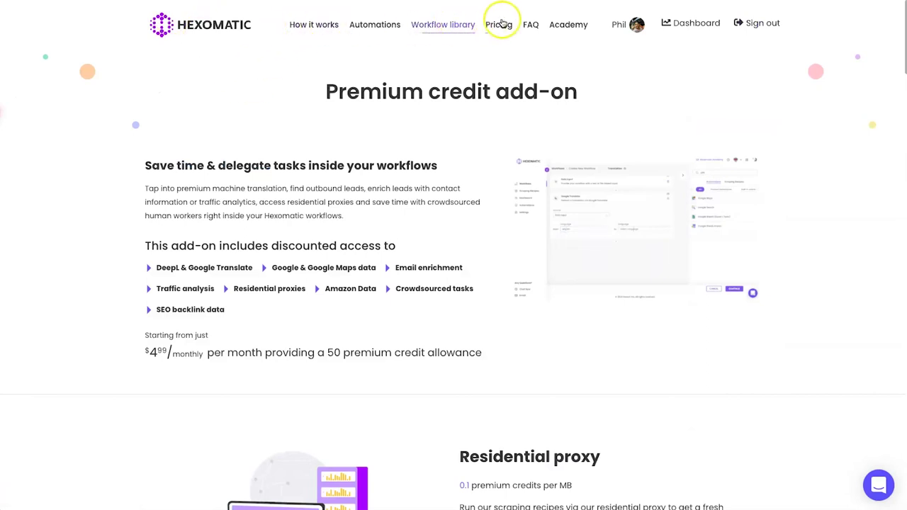
Step: View the Hexomatic pricing plans on the website and dismiss the plan upgrade notice
{"action": "left_click", "coordinate": [499, 24]}
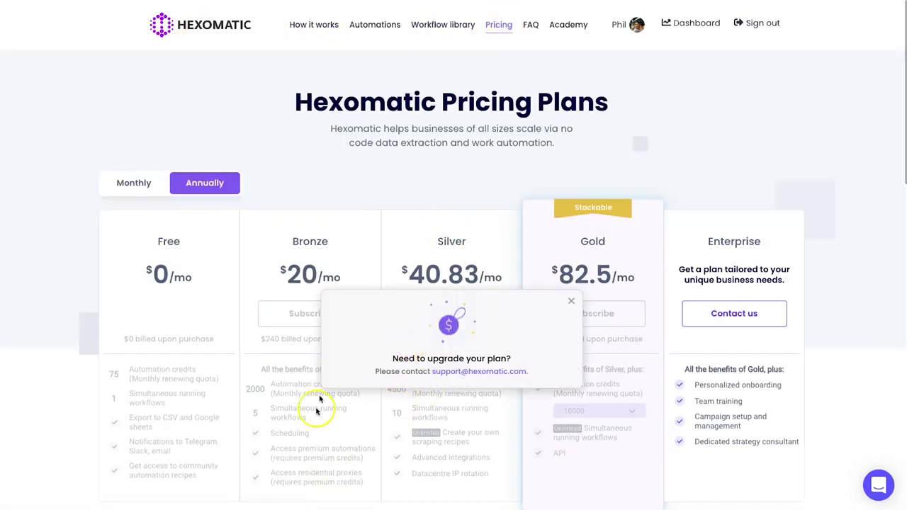
{"action": "left_click", "coordinate": [573, 301]}
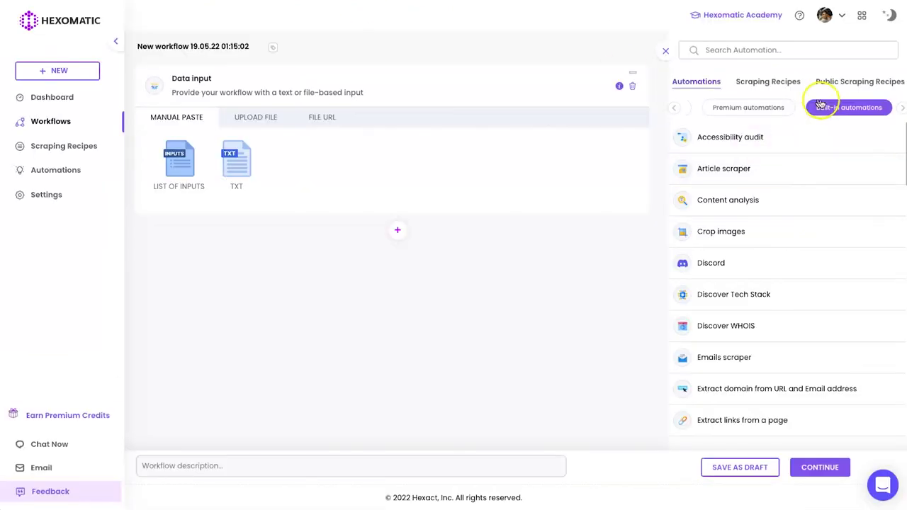
Step: Look through the premium automations available for the new Data Input workflow
{"action": "left_click", "coordinate": [741, 107]}
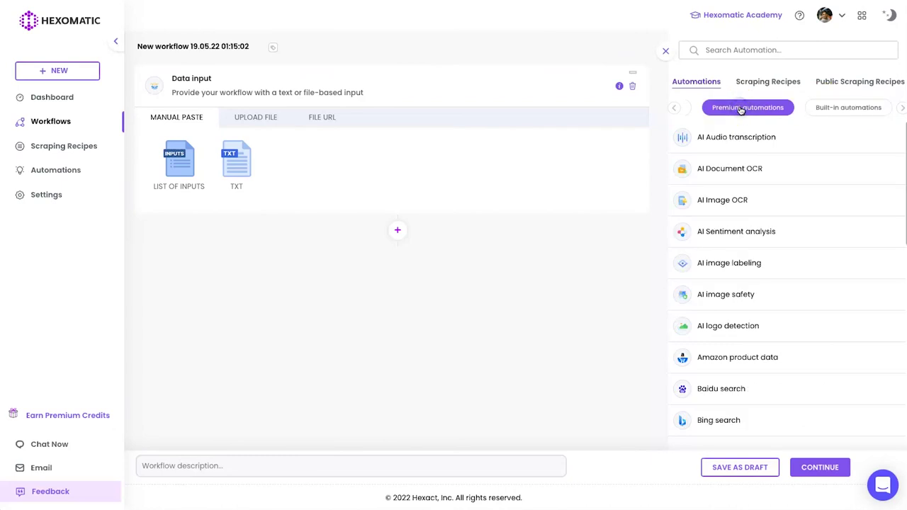
{"action": "scroll", "coordinate": [763, 351], "scroll_direction": "down", "scroll_amount": 3}
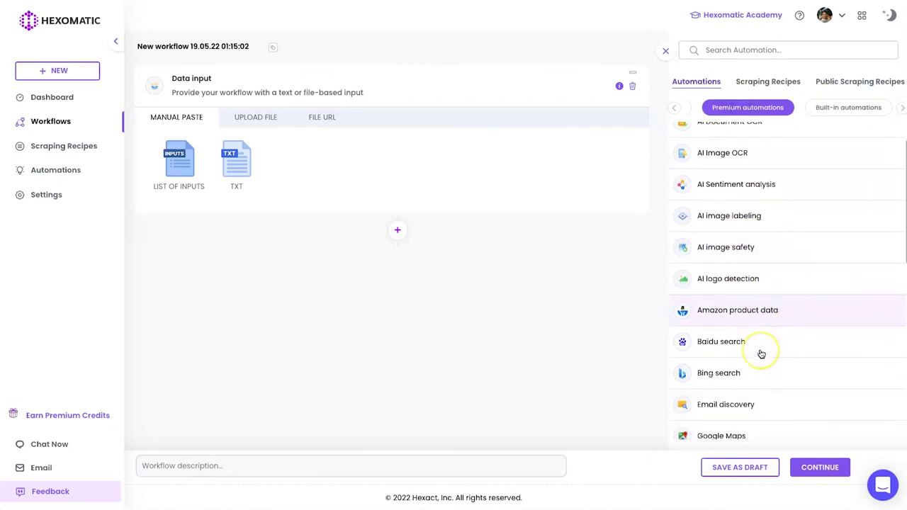
{"action": "scroll", "coordinate": [761, 355], "scroll_direction": "down", "scroll_amount": 10}
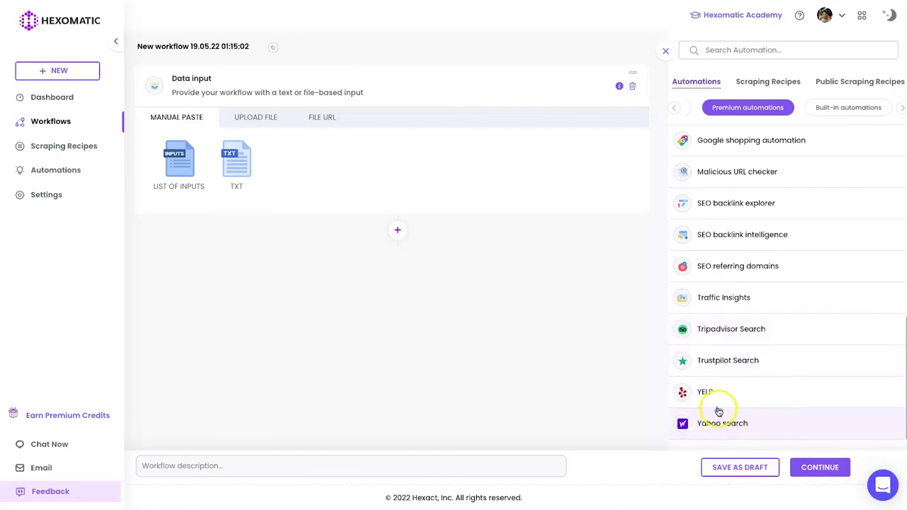
{"action": "scroll", "coordinate": [710, 394], "scroll_direction": "up", "scroll_amount": 4}
{"action": "scroll", "coordinate": [737, 312], "scroll_direction": "up", "scroll_amount": 5}
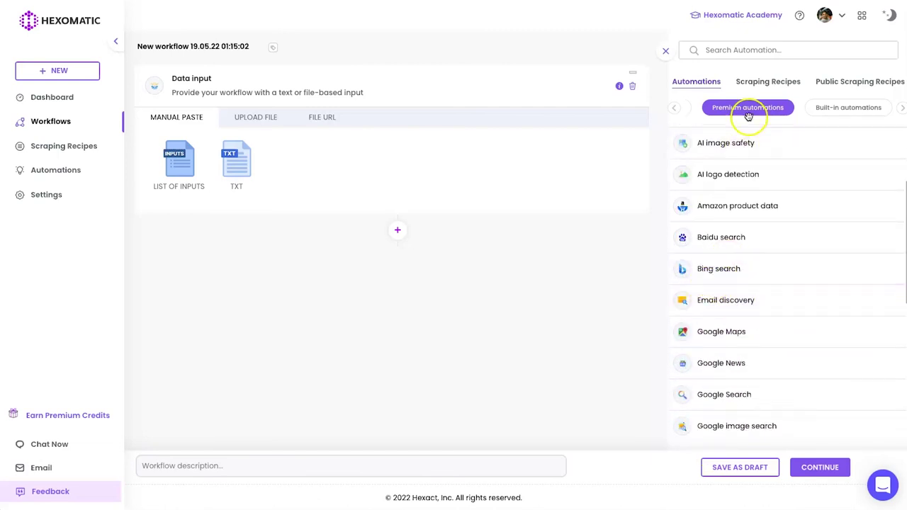
Step: Look through the built-in automations available for the workflow and switch back to the premium ones
{"action": "left_click", "coordinate": [834, 110]}
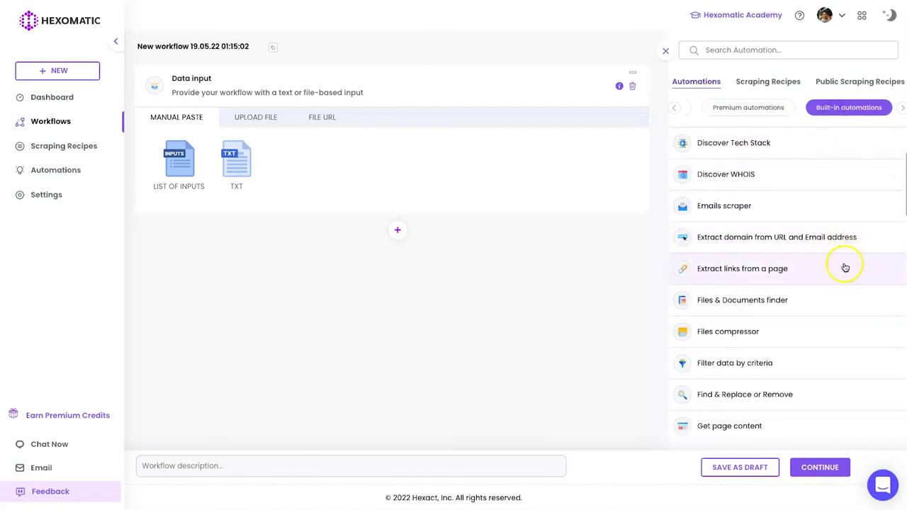
{"action": "scroll", "coordinate": [834, 277], "scroll_direction": "down", "scroll_amount": 3}
{"action": "scroll", "coordinate": [794, 284], "scroll_direction": "down", "scroll_amount": 5}
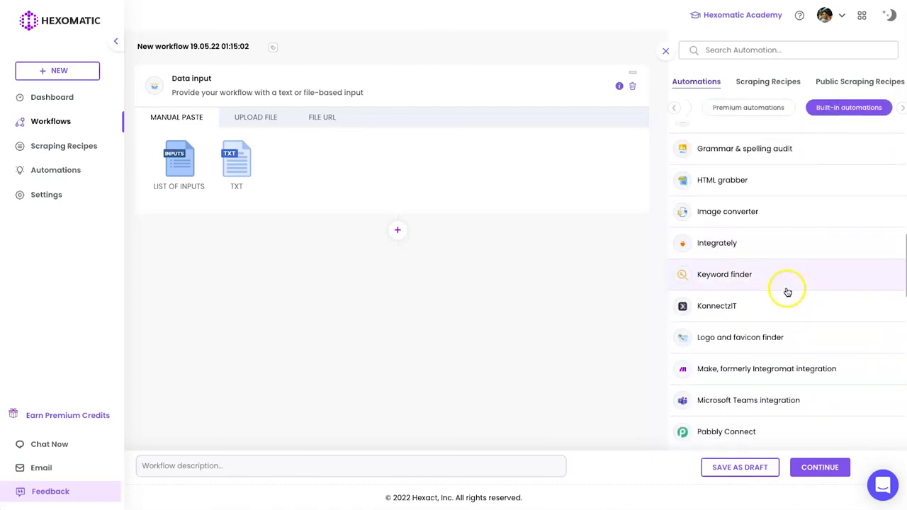
{"action": "scroll", "coordinate": [787, 292], "scroll_direction": "down", "scroll_amount": 5}
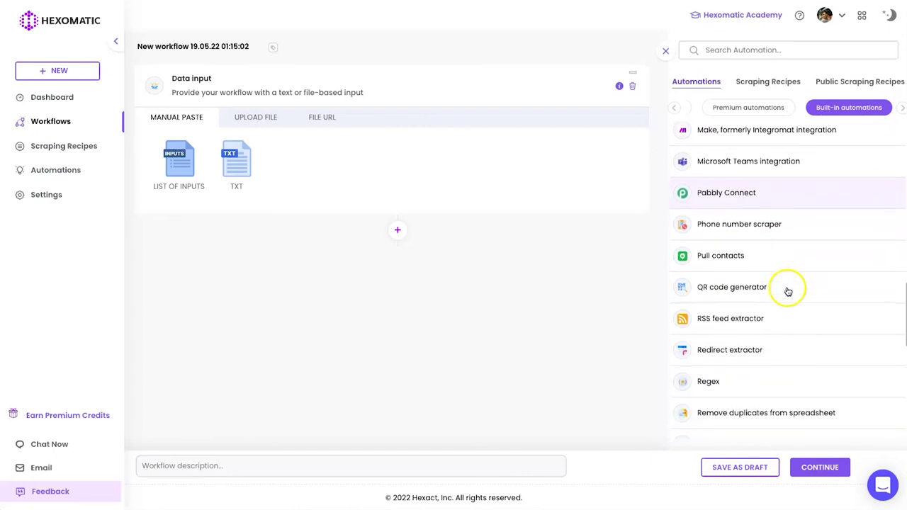
{"action": "scroll", "coordinate": [745, 333], "scroll_direction": "down", "scroll_amount": 5}
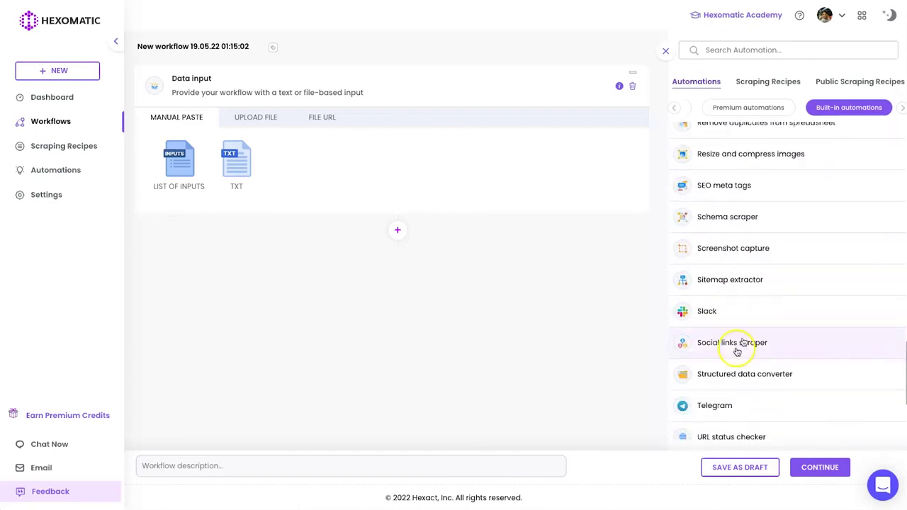
{"action": "left_click", "coordinate": [744, 108]}
{"action": "left_click", "coordinate": [718, 157]}
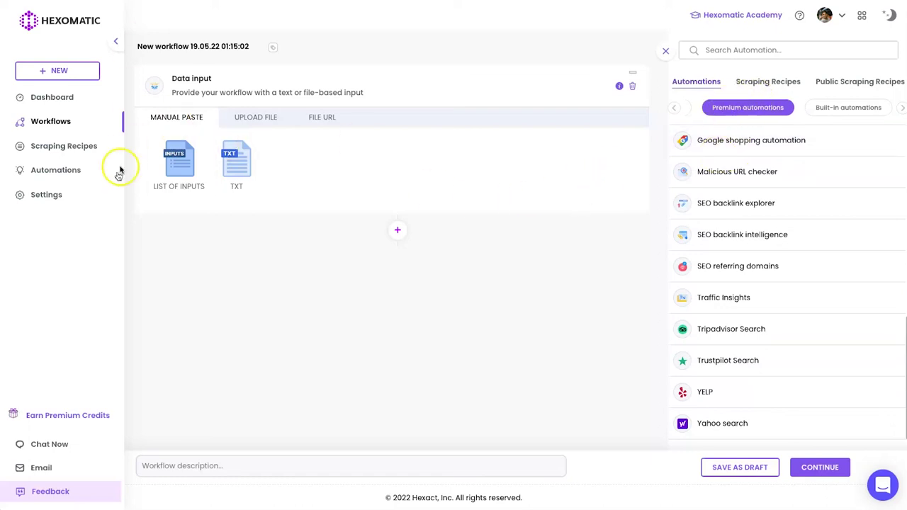
Step: Open the full Automations catalogue and examine the automations of all types and categories
{"action": "left_click", "coordinate": [76, 171]}
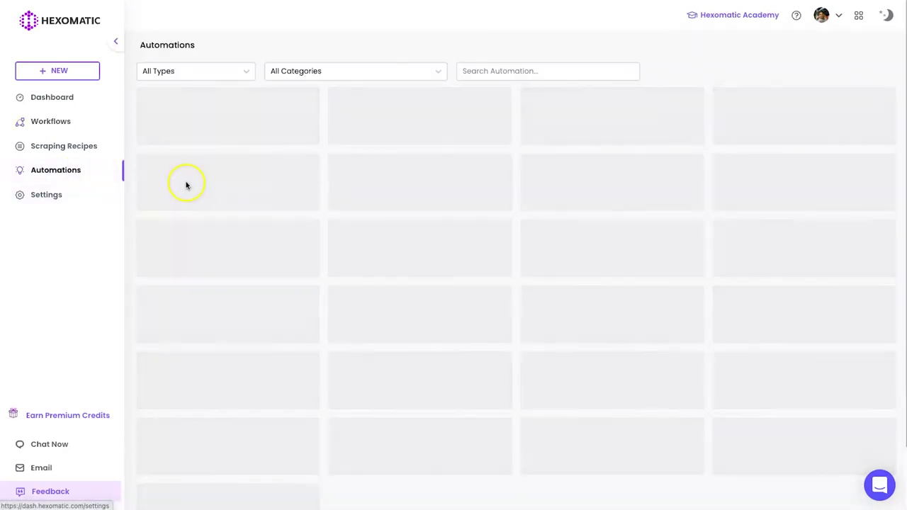
{"action": "scroll", "coordinate": [505, 177], "scroll_direction": "down", "scroll_amount": 1}
{"action": "scroll", "coordinate": [507, 177], "scroll_direction": "down", "scroll_amount": 5}
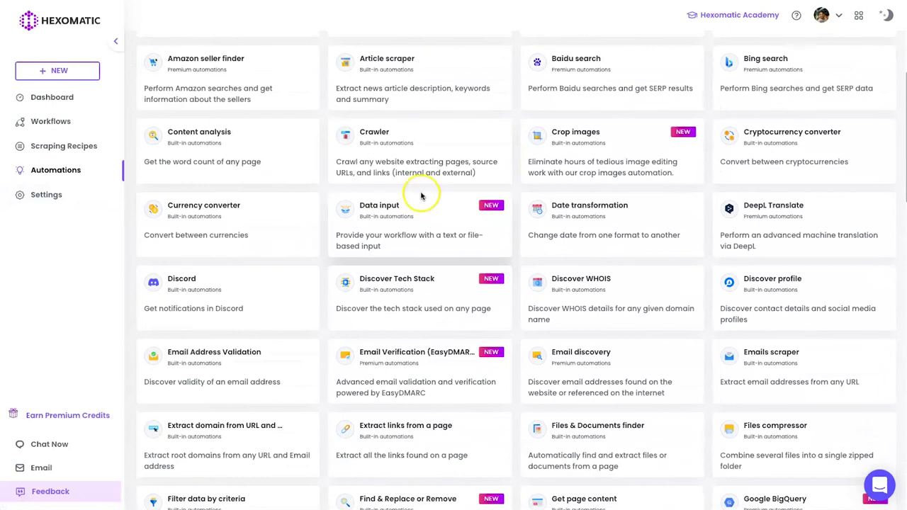
{"action": "scroll", "coordinate": [426, 214], "scroll_direction": "down", "scroll_amount": 3}
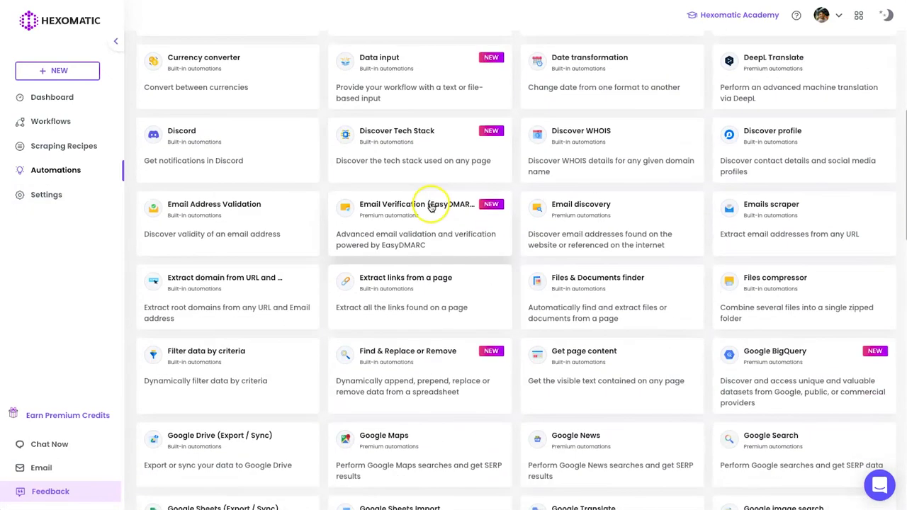
{"action": "scroll", "coordinate": [439, 284], "scroll_direction": "down", "scroll_amount": 5}
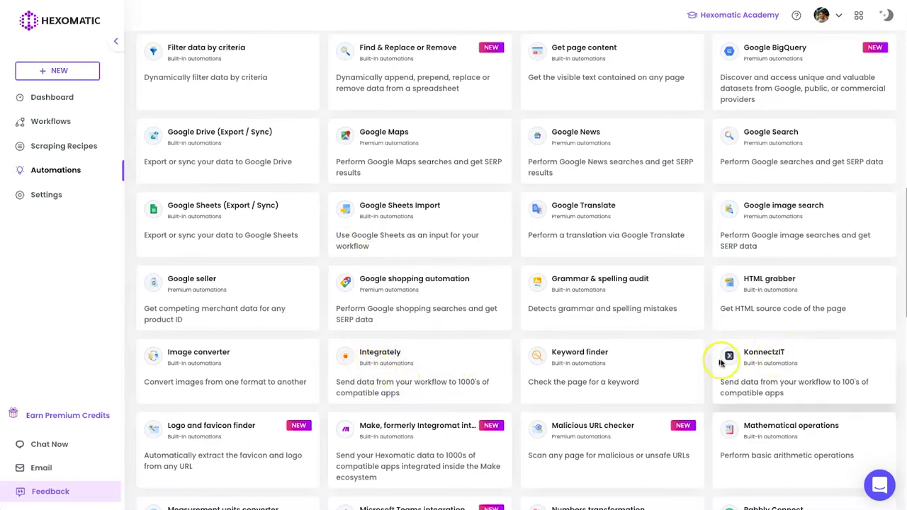
{"action": "scroll", "coordinate": [741, 372], "scroll_direction": "down", "scroll_amount": 2}
{"action": "scroll", "coordinate": [746, 376], "scroll_direction": "down", "scroll_amount": 8}
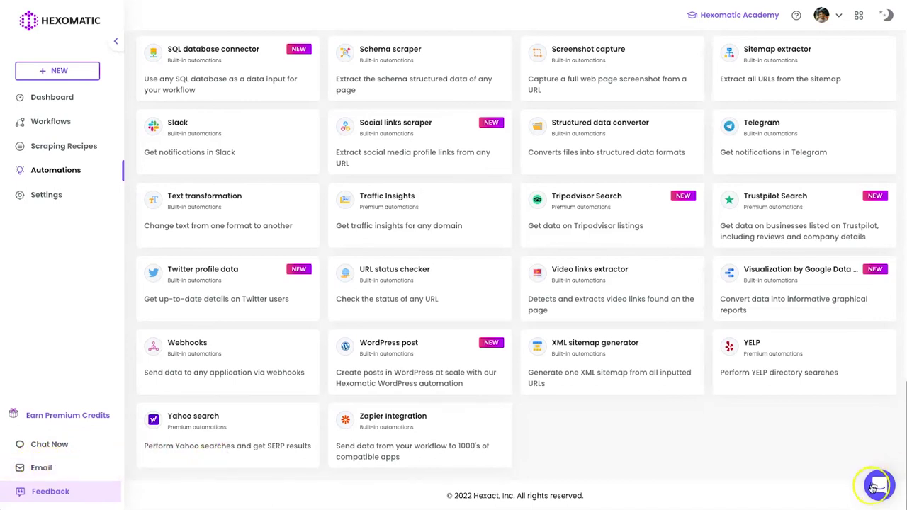
{"action": "scroll", "coordinate": [204, 223], "scroll_direction": "up", "scroll_amount": 2}
{"action": "scroll", "coordinate": [203, 223], "scroll_direction": "up", "scroll_amount": 15}
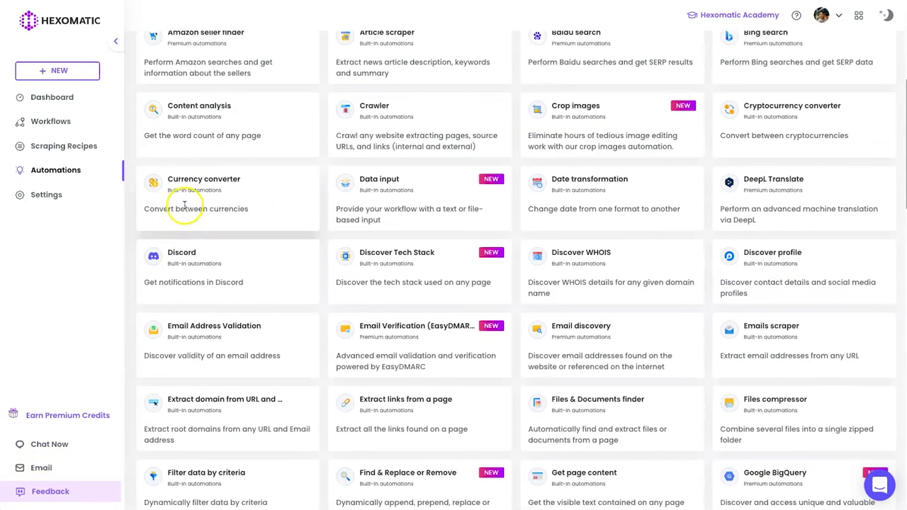